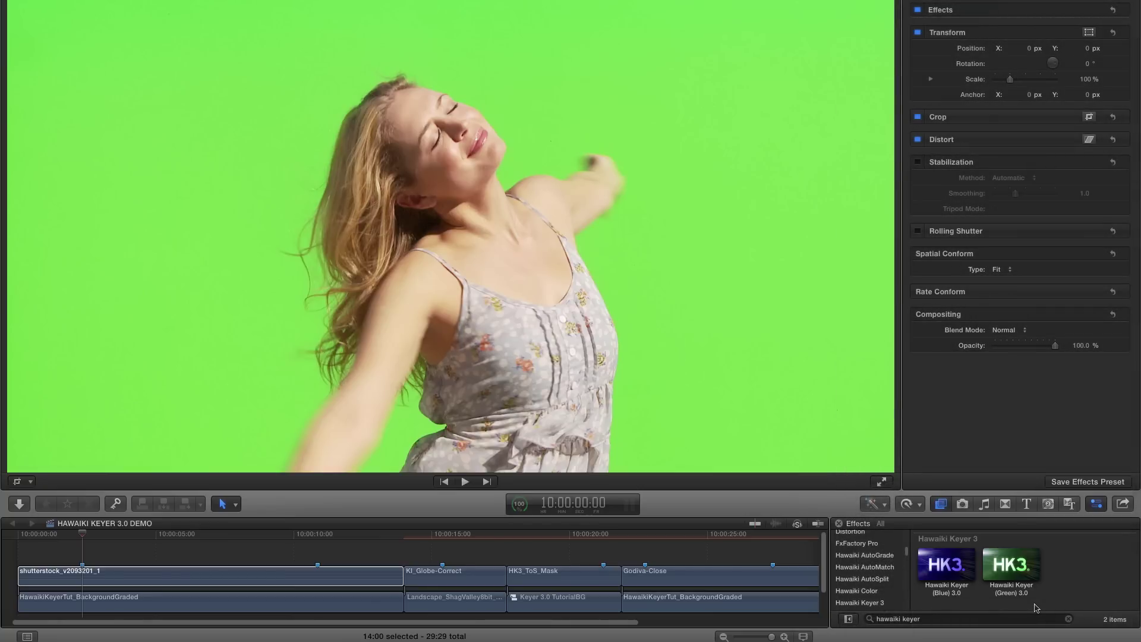
Apply Hawaiki Keyer (Green) 3.0 to the shutterstock dancing-woman clip in the timeline
left_click(1019, 569)
left_click_drag(1020, 569, 166, 581)
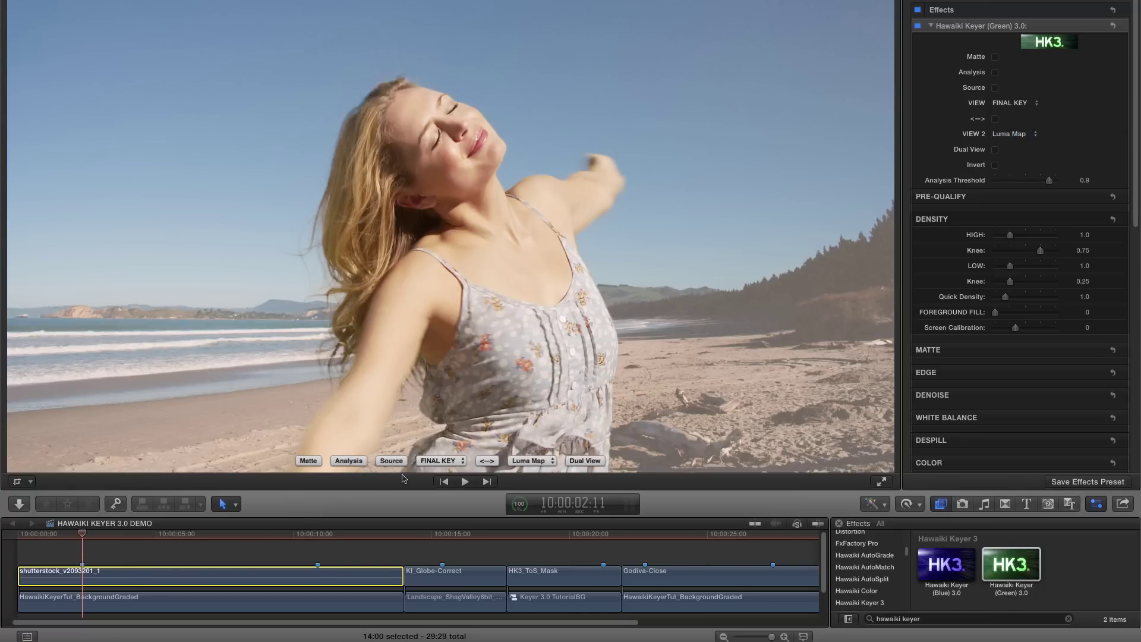
left_click(309, 463)
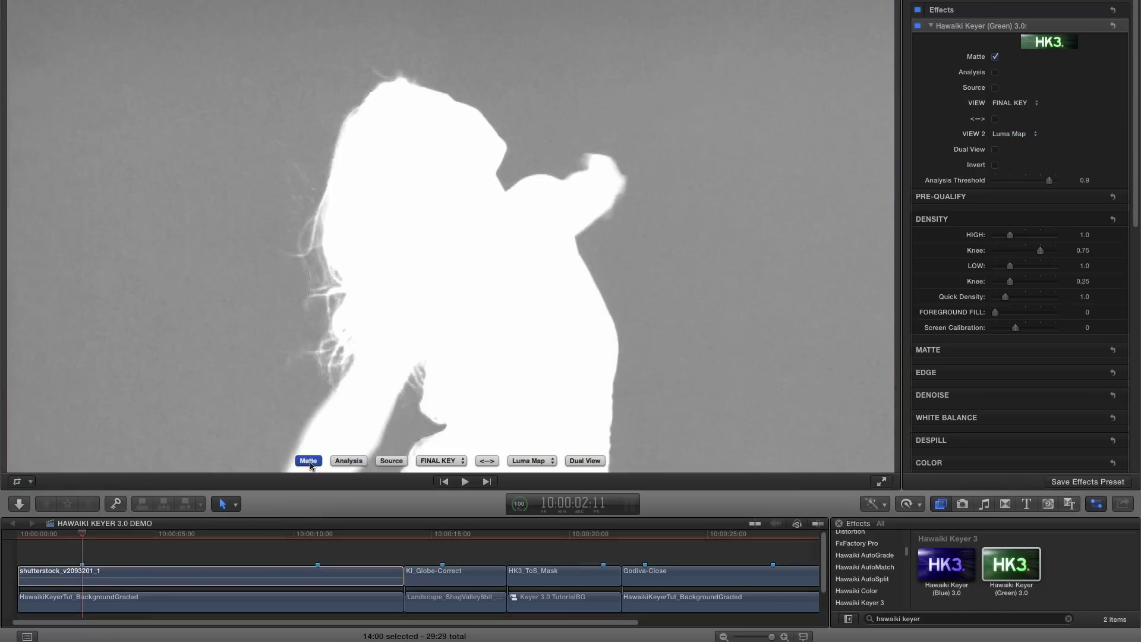
left_click(348, 461)
left_click(393, 462)
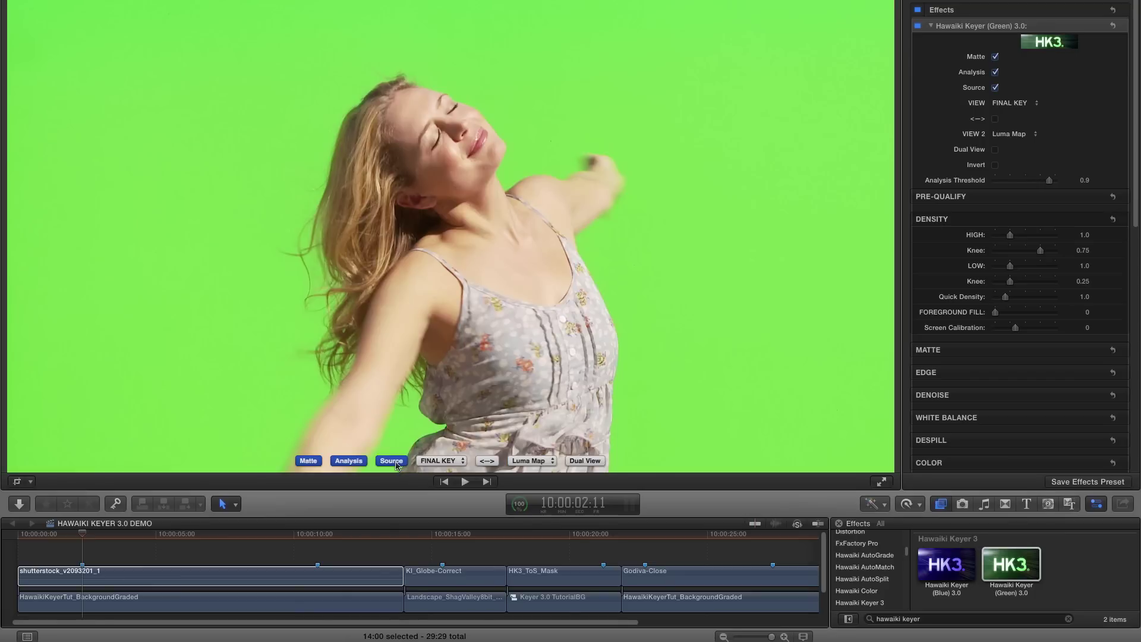
left_click(392, 461)
left_click(349, 462)
left_click(306, 462)
left_click(464, 463)
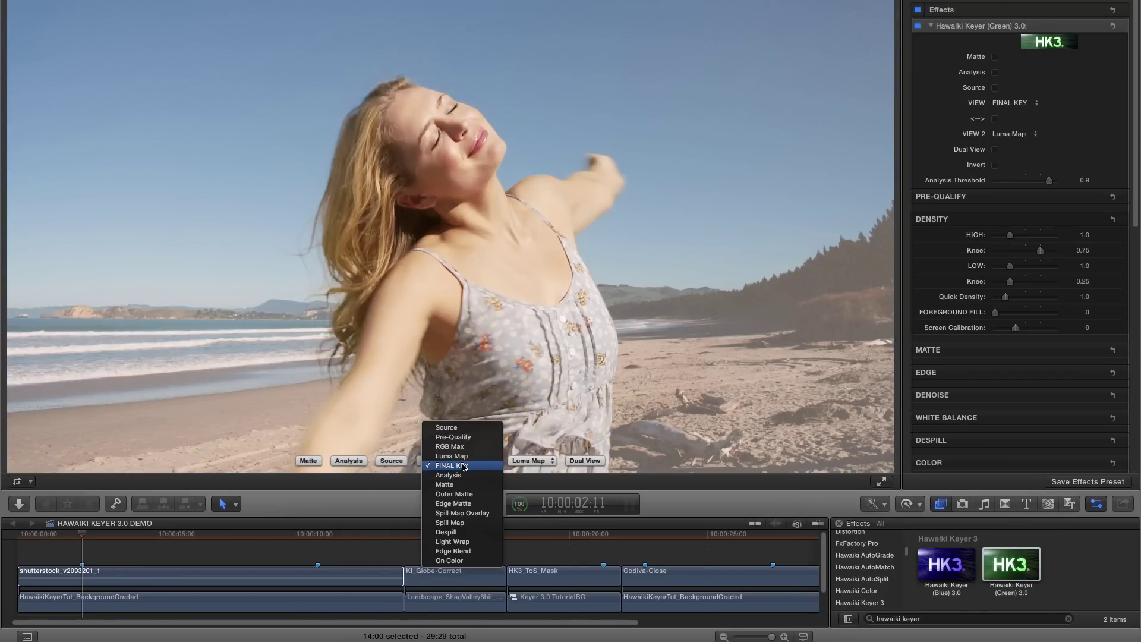
left_click(463, 467)
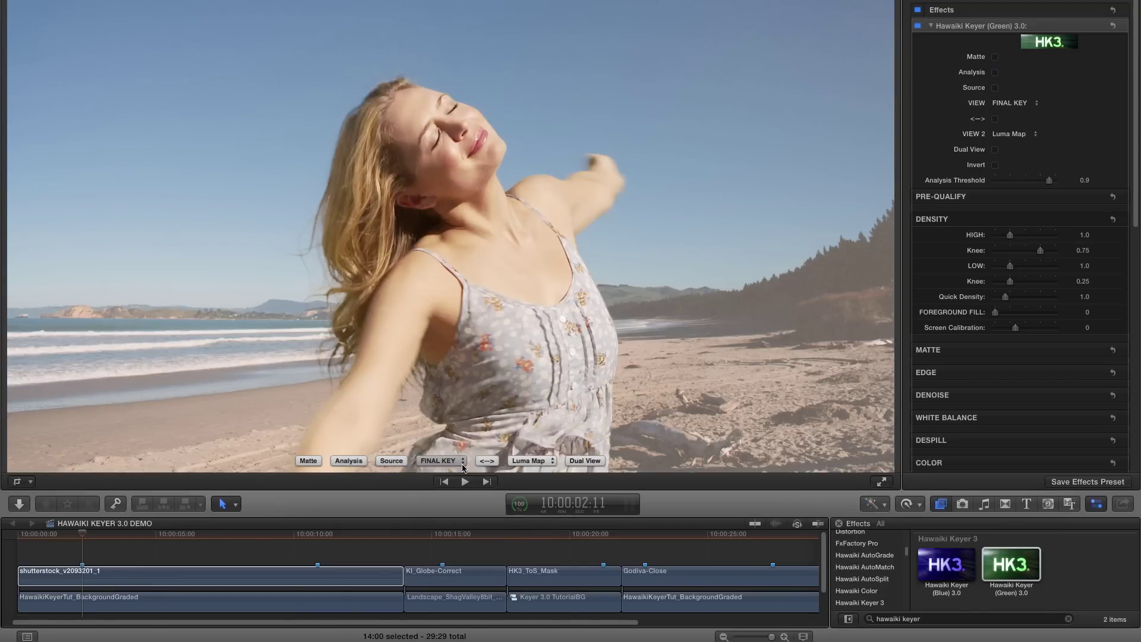
left_click(551, 463)
left_click(556, 466)
left_click(487, 461)
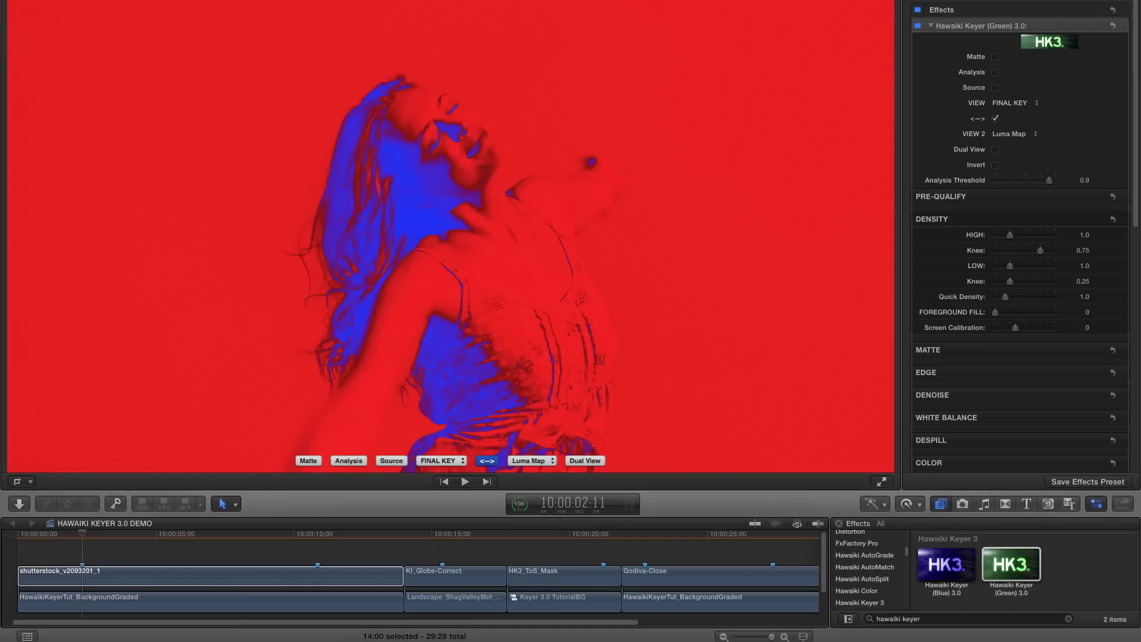
left_click(486, 463)
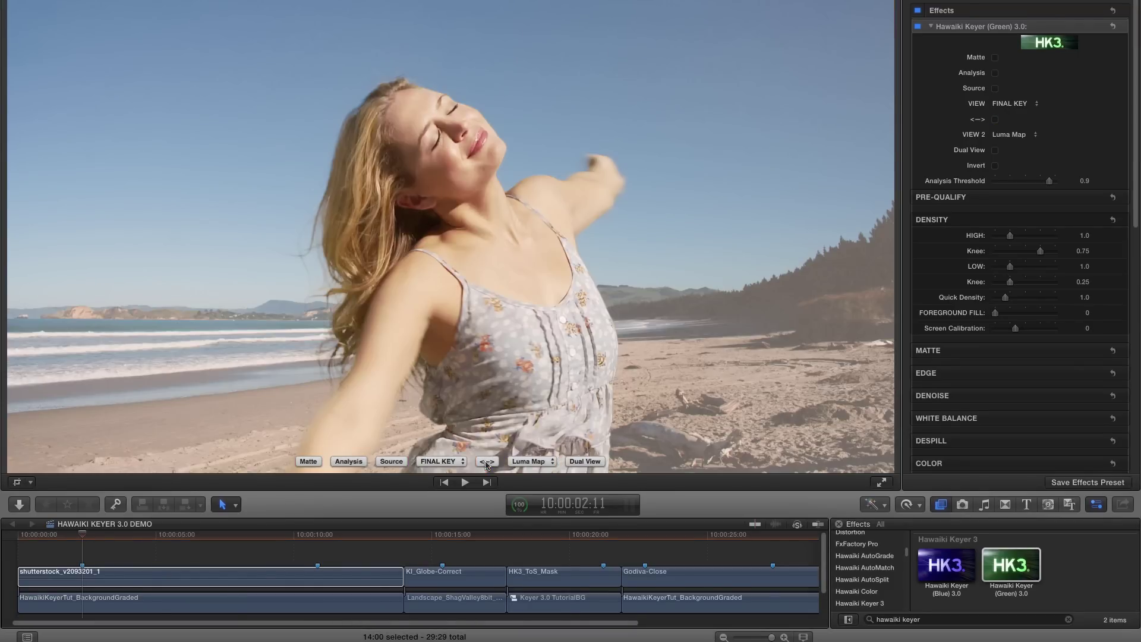
left_click(585, 462)
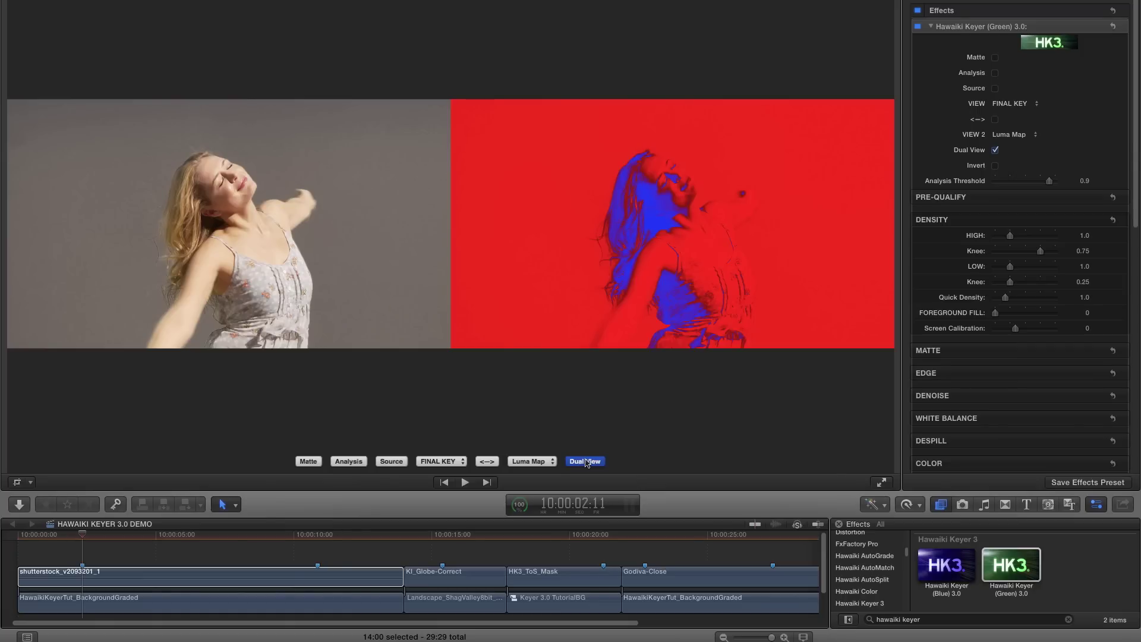
Compare the full keyed image, luma map and matte views, ending on the Analysis view alone
left_click(587, 463)
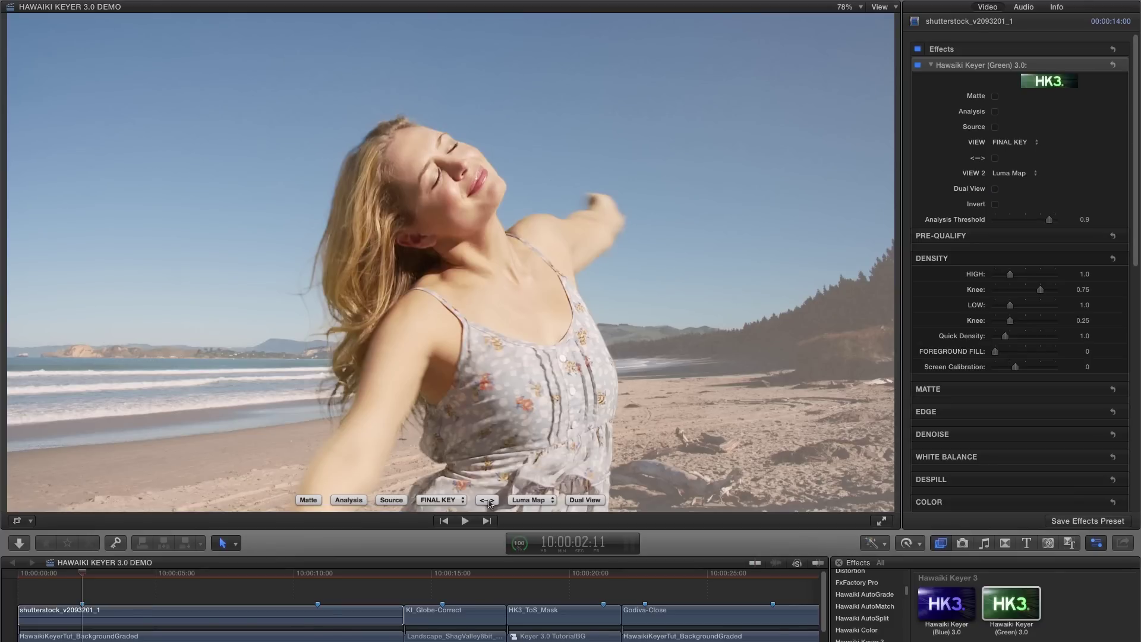
left_click(488, 500)
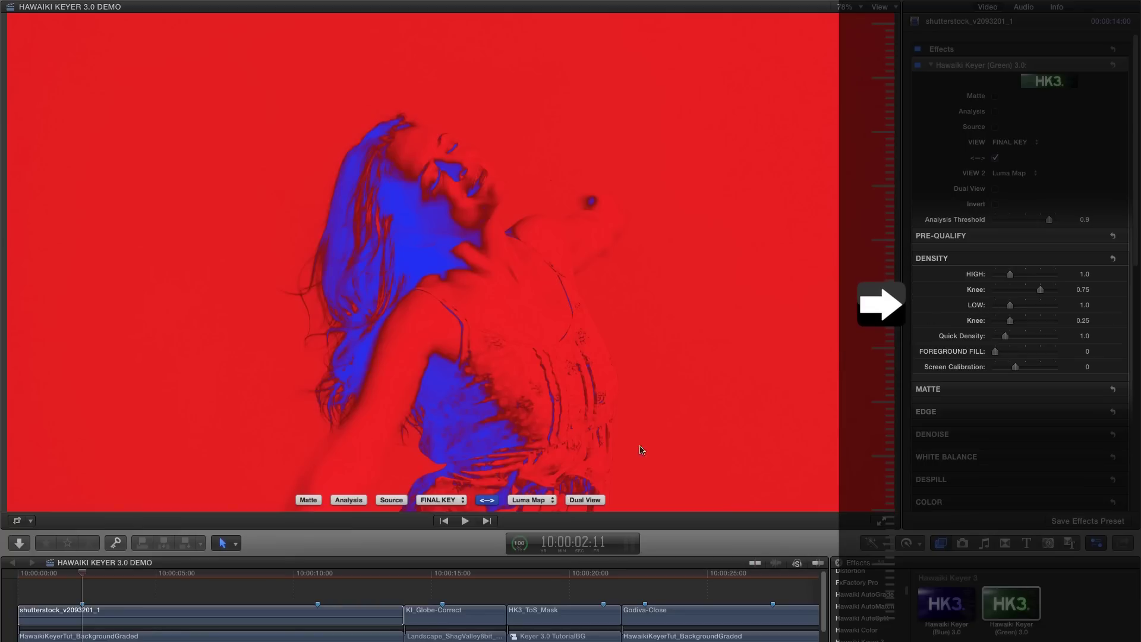
left_click(493, 503)
left_click(350, 501)
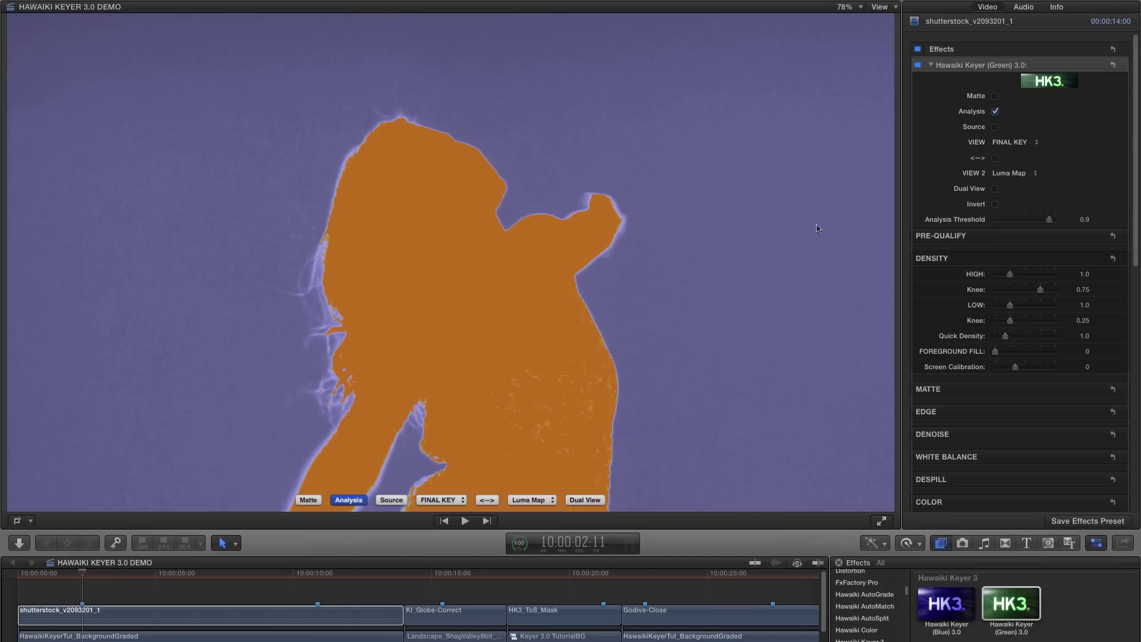
left_click(308, 500)
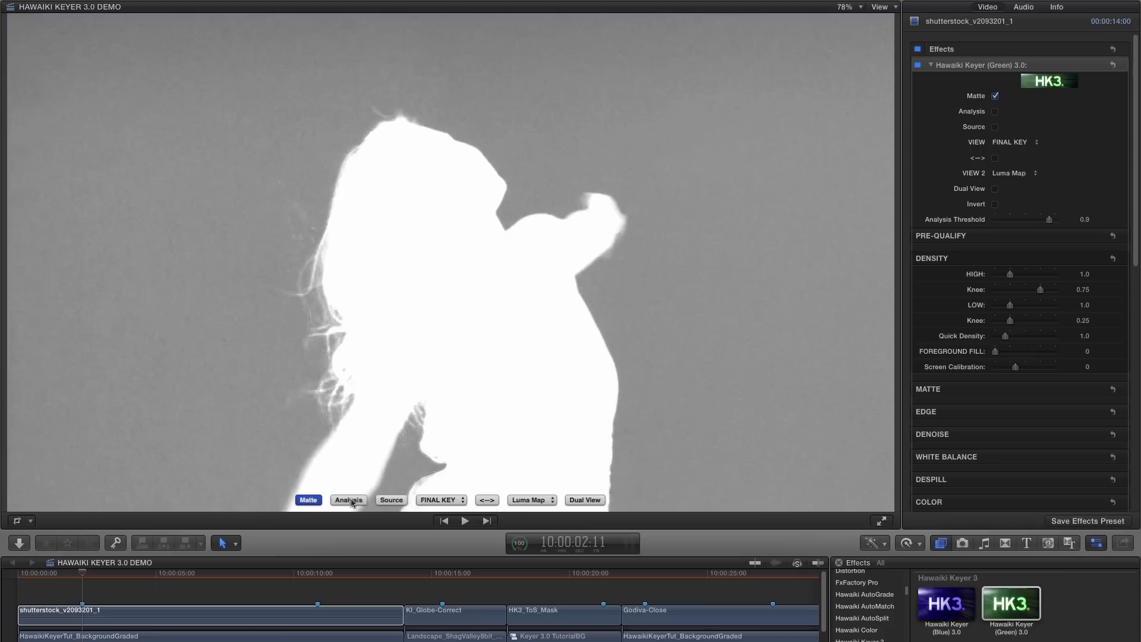
left_click(350, 500)
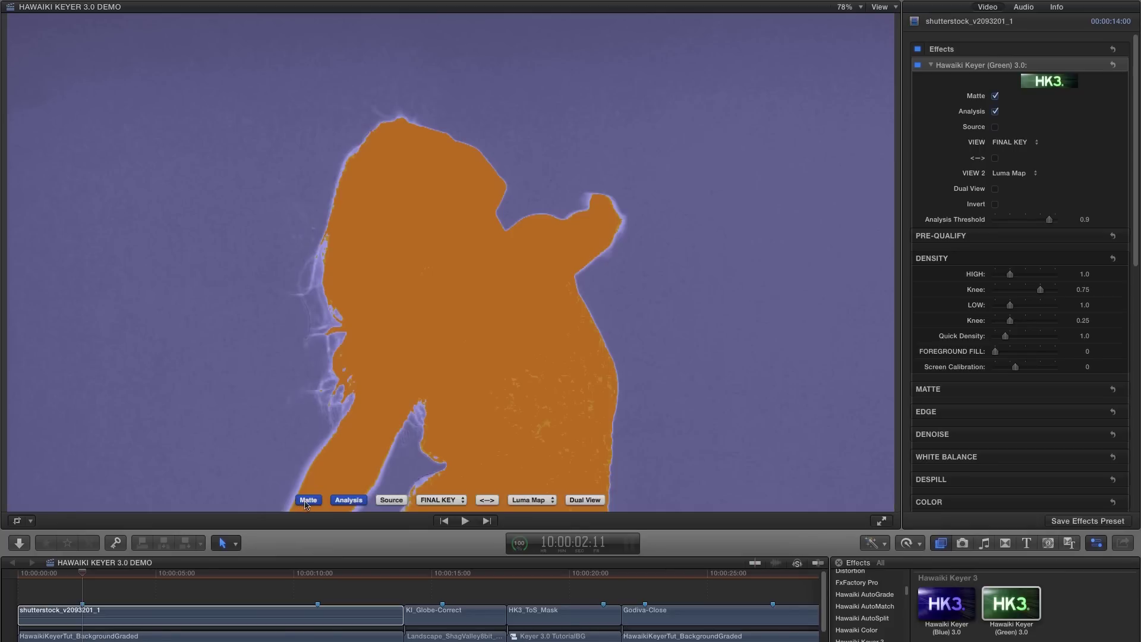
left_click(306, 502)
Set Density High to 1.22, then to 1.51, and step Foreground Fill upward
left_click(1085, 274)
type("1.22")
key("Return")
left_click_drag(1083, 274, 1083, 257)
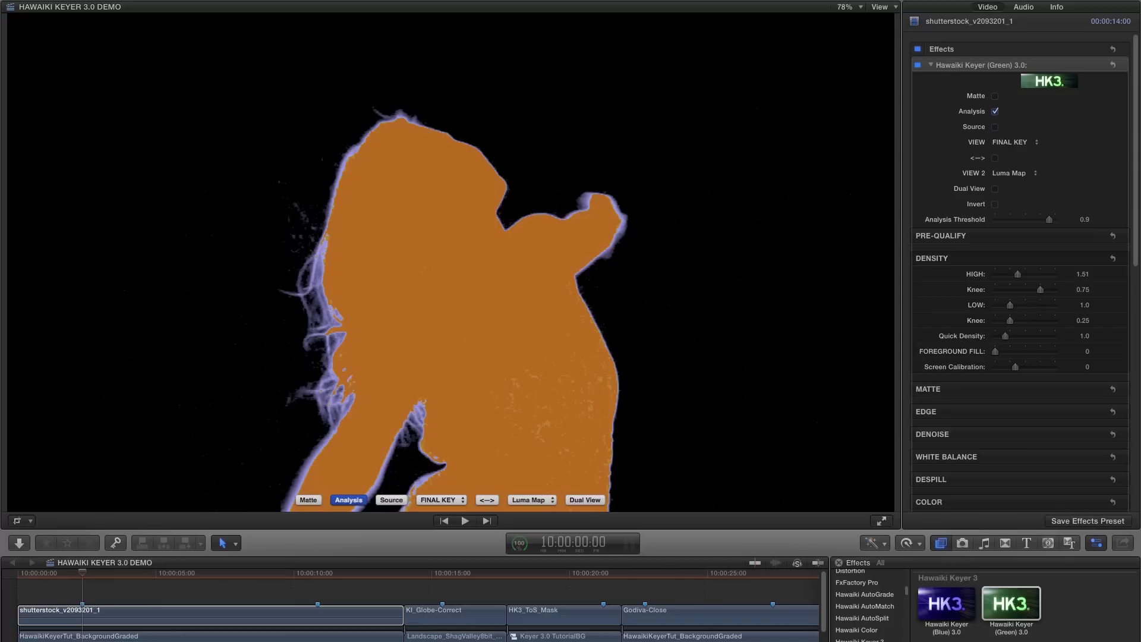
left_click_drag(1084, 274, 1085, 270)
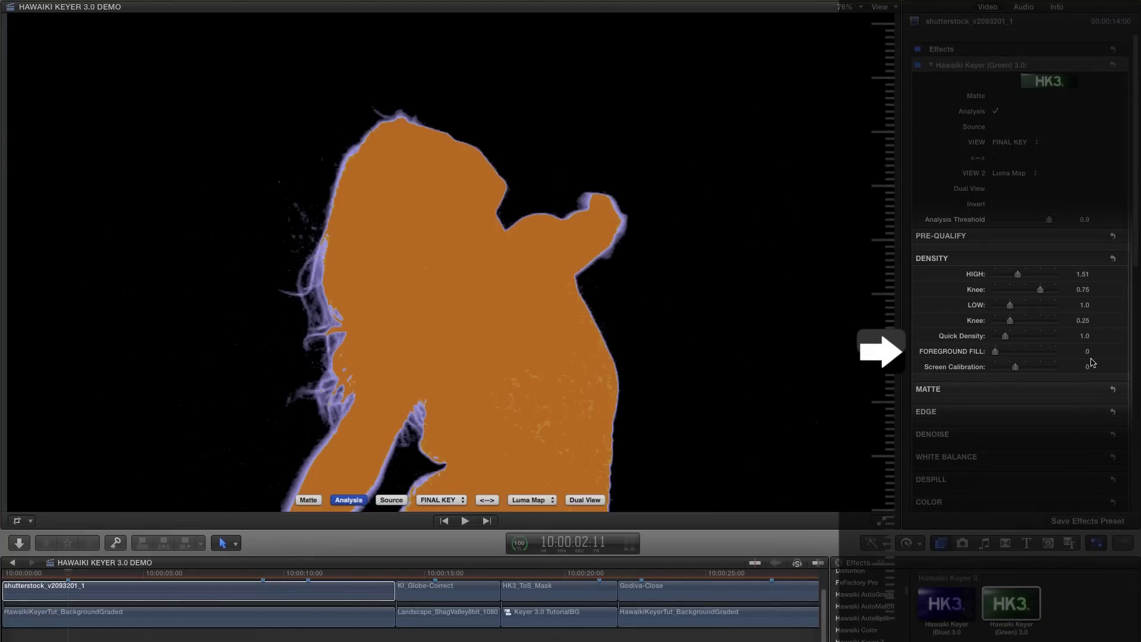
left_click(1087, 351)
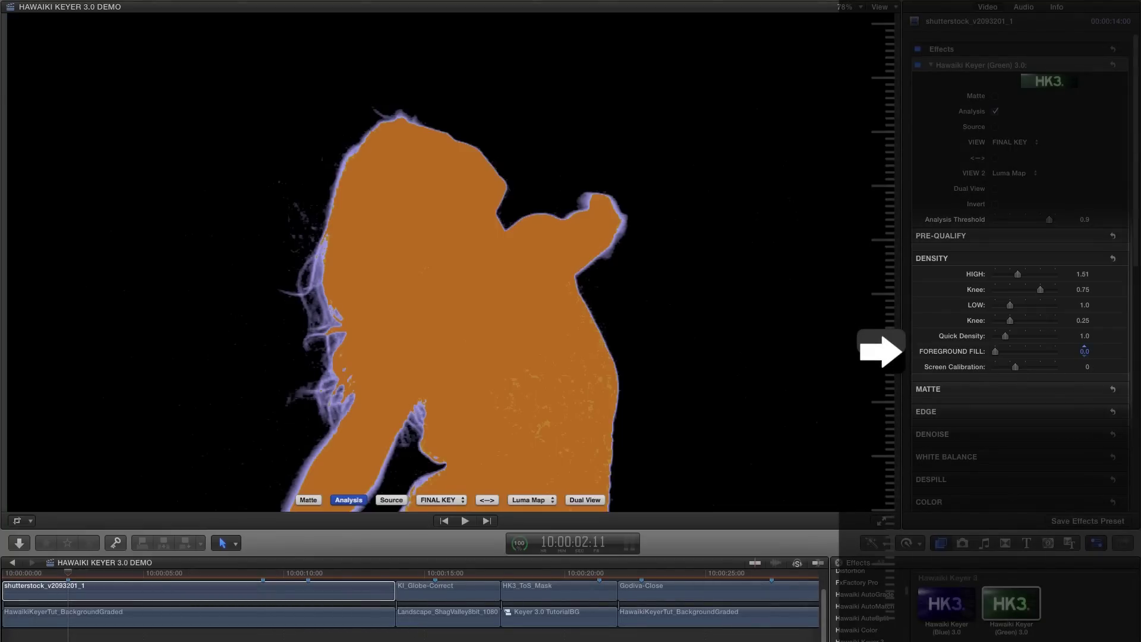
key("Up")
key("Up")
key("Up")
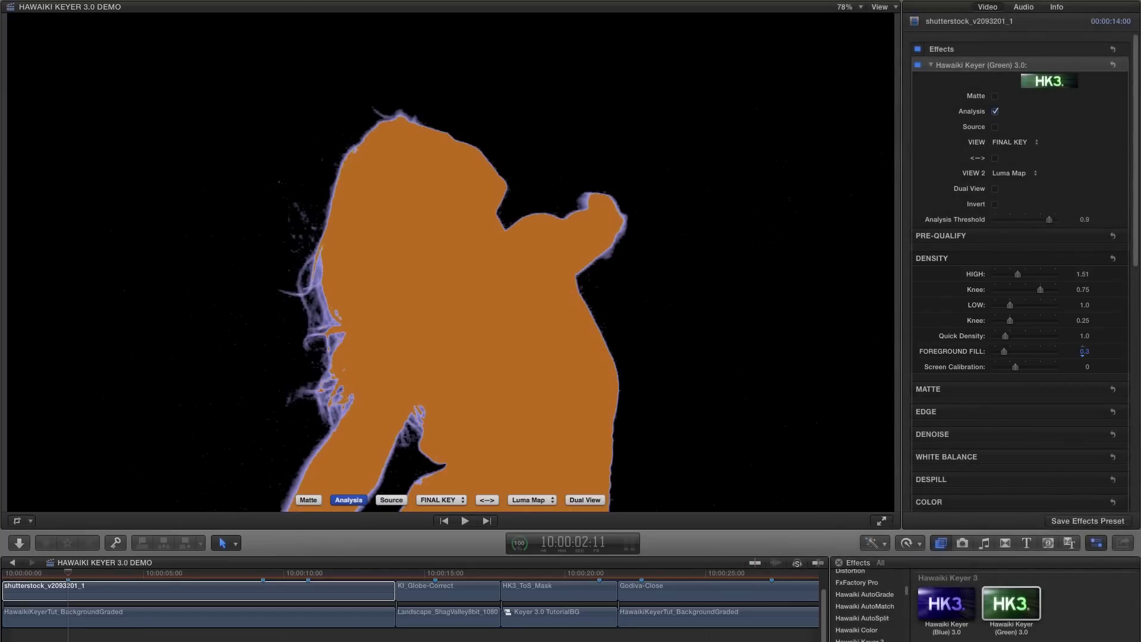
Play the beach composite with Analysis off, then stop playback with Analysis back on
left_click(349, 500)
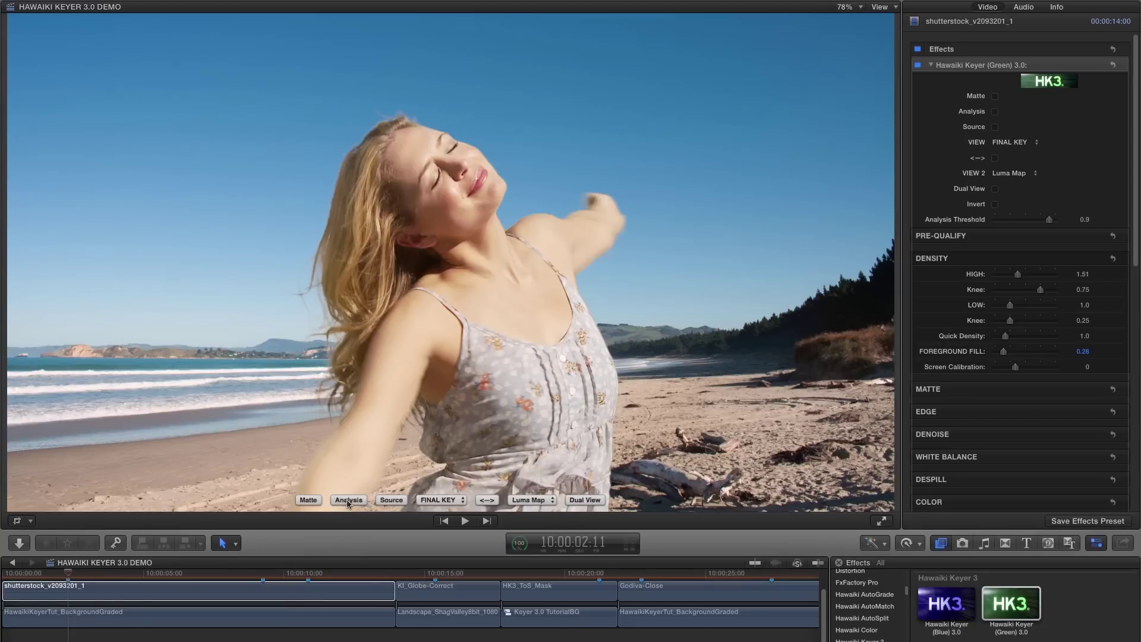
key("space")
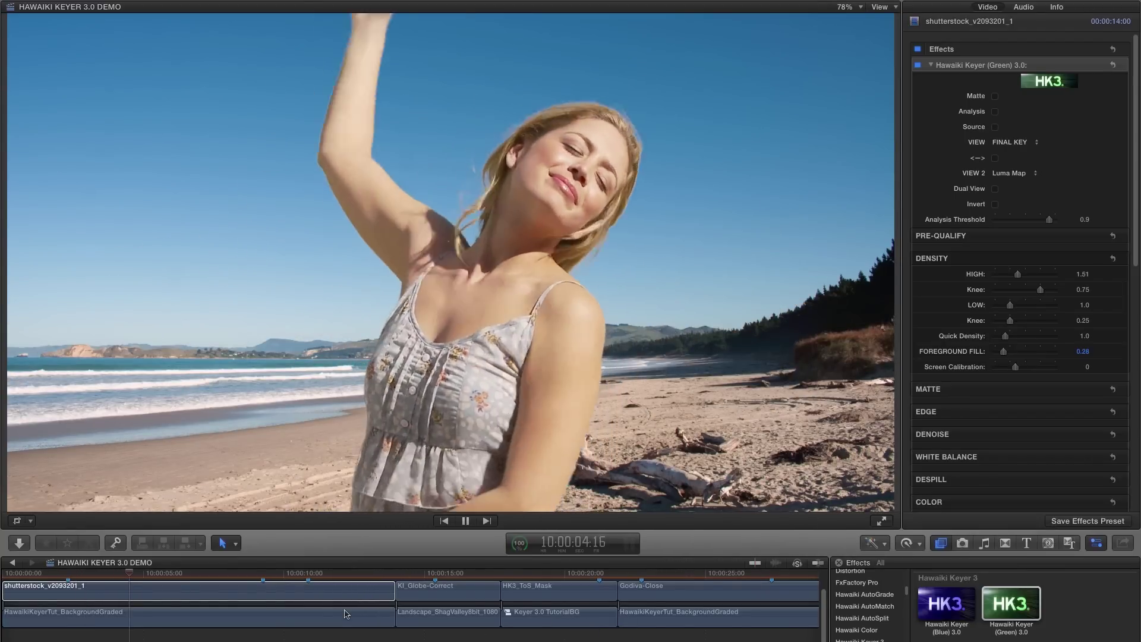
left_click(349, 500)
key("space")
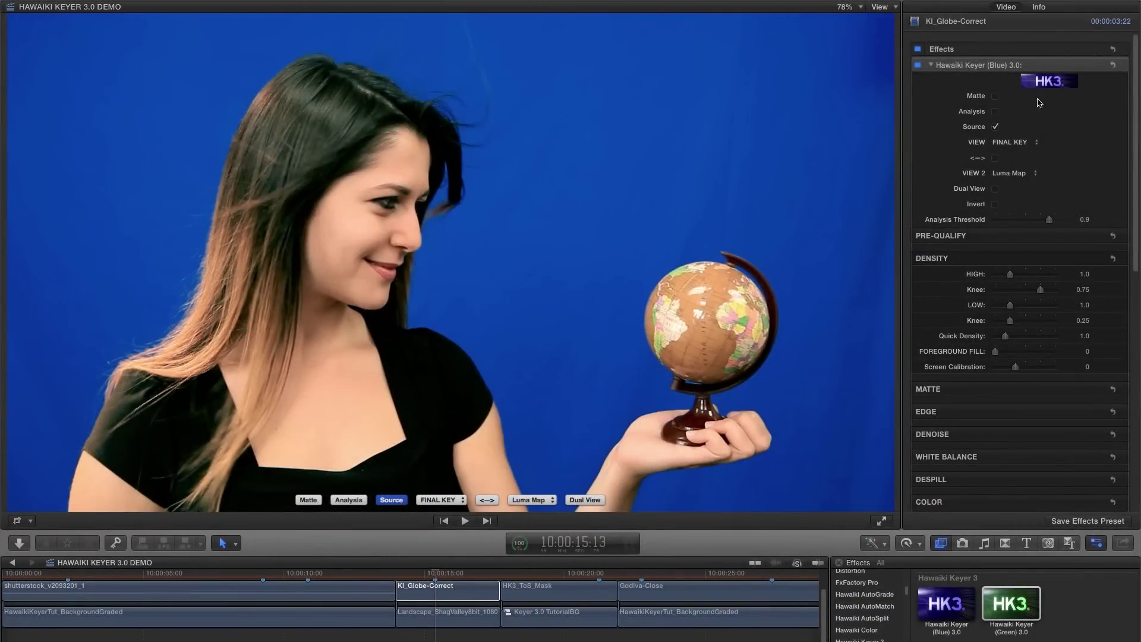
Turn off Source, check the globe clip's luma map, then show the Analysis view
left_click(391, 500)
left_click(488, 501)
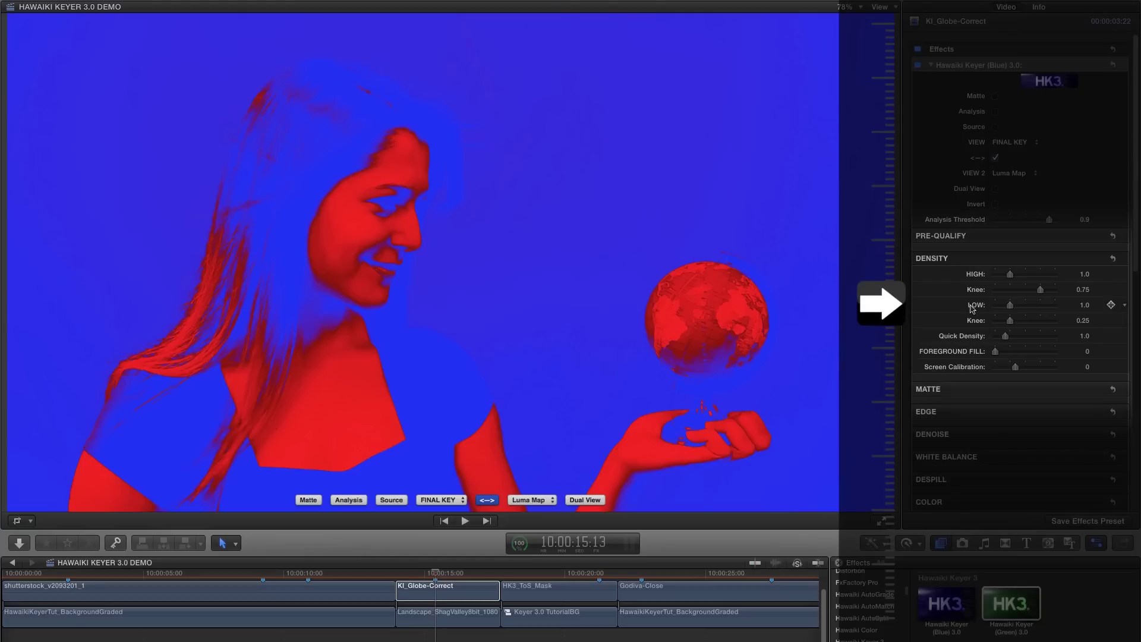
left_click(487, 500)
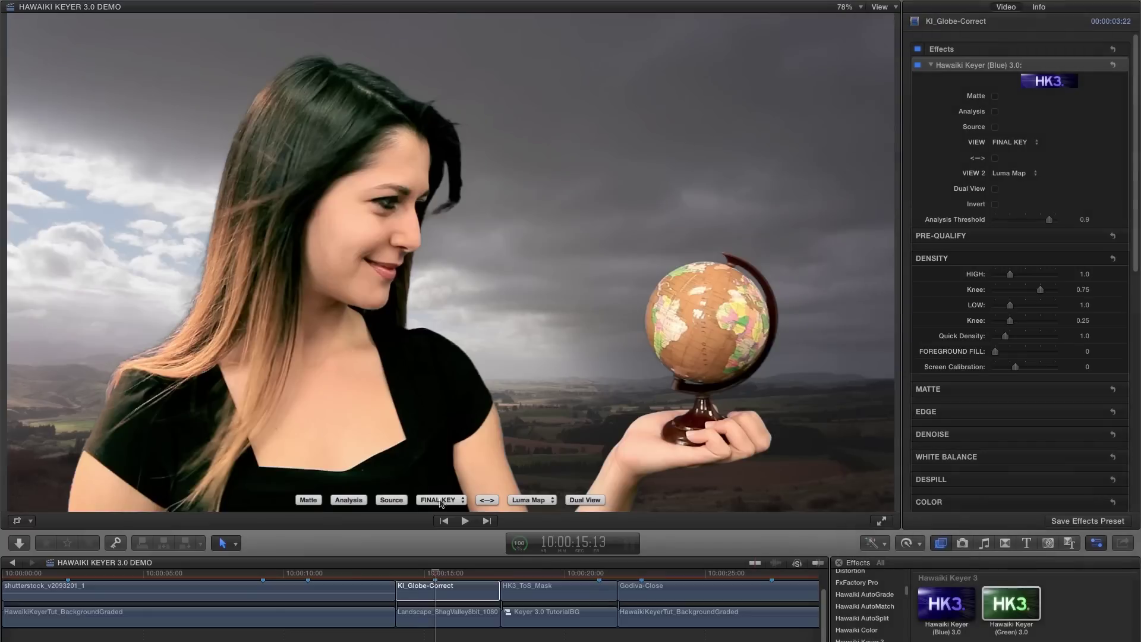
left_click(348, 501)
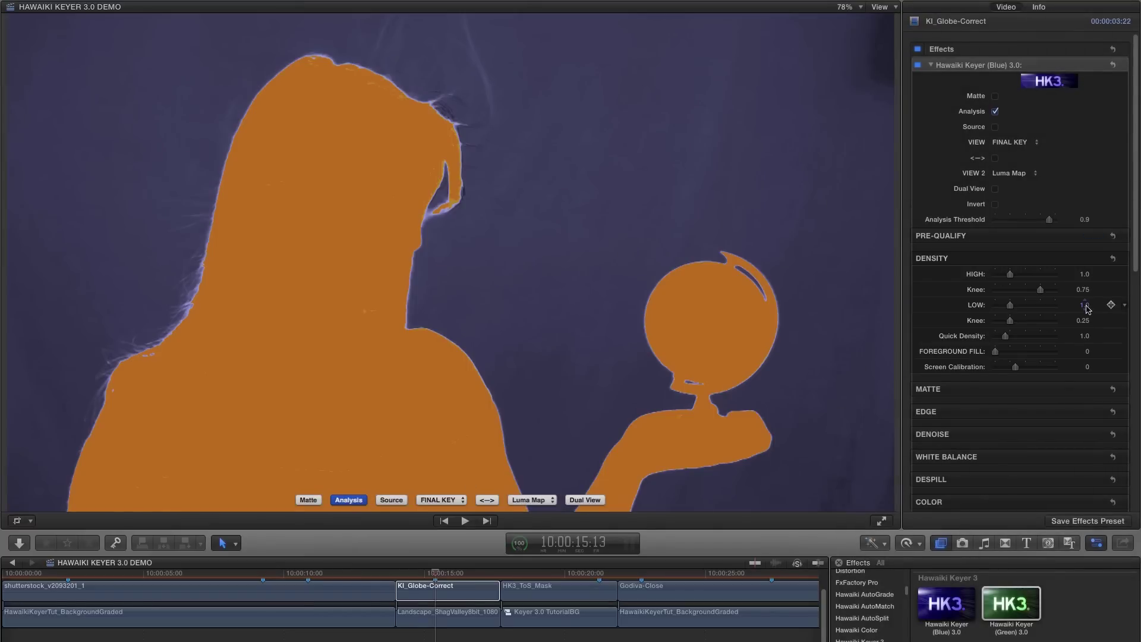
Raise Density Low to 1.16 and Foreground Fill to 0.04, then view the final composite
left_click_drag(1088, 309, 1083, 297)
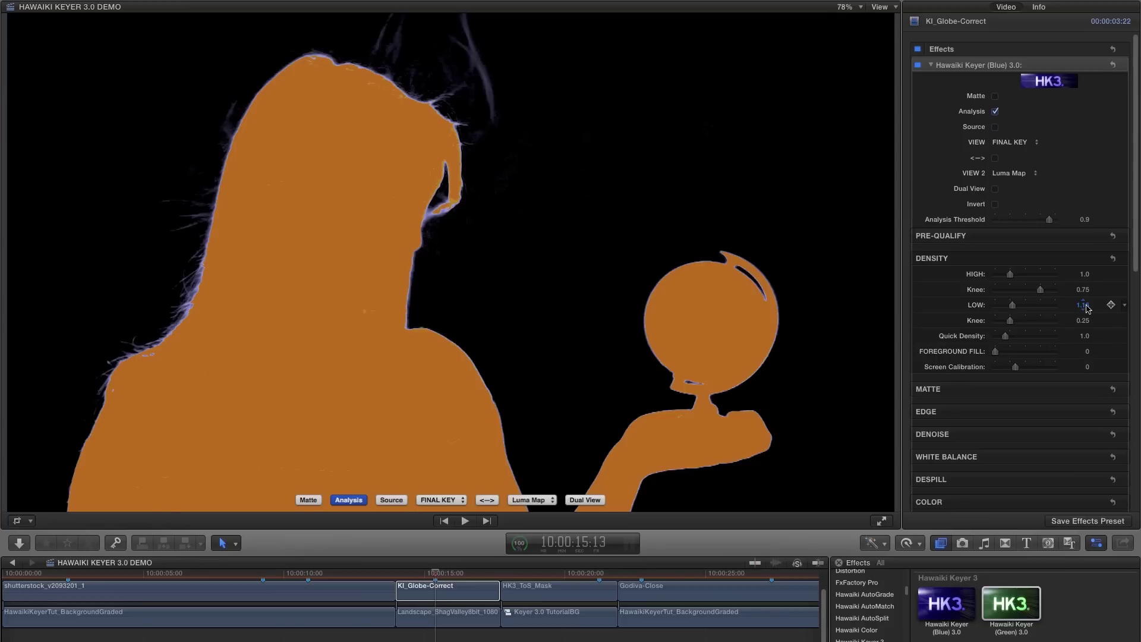
left_click_drag(1083, 351, 1083, 345)
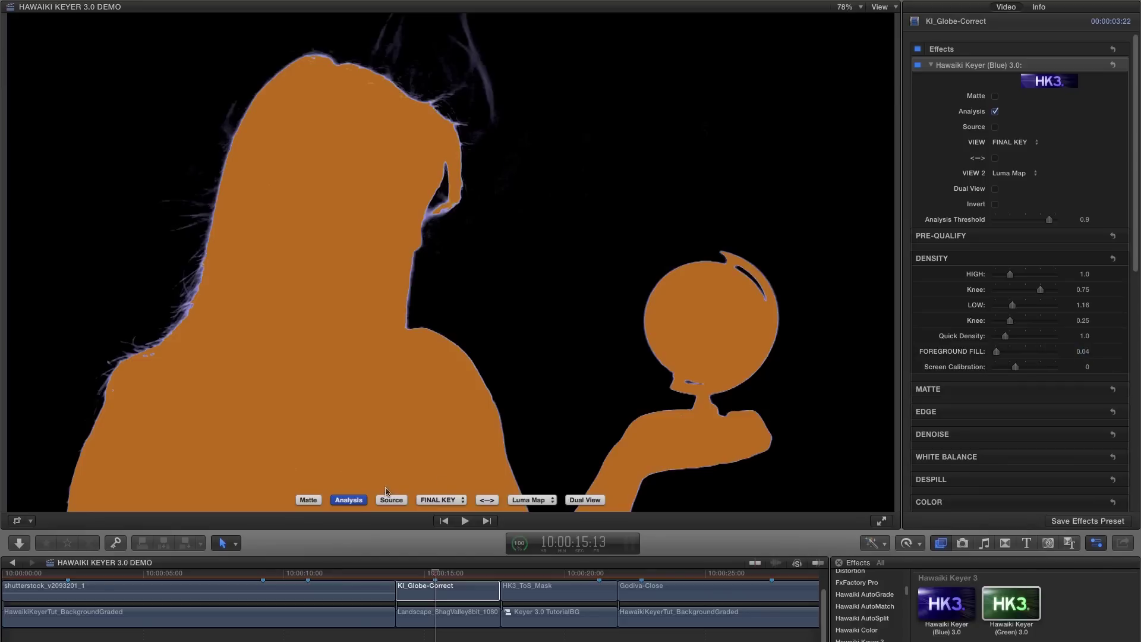
left_click(349, 501)
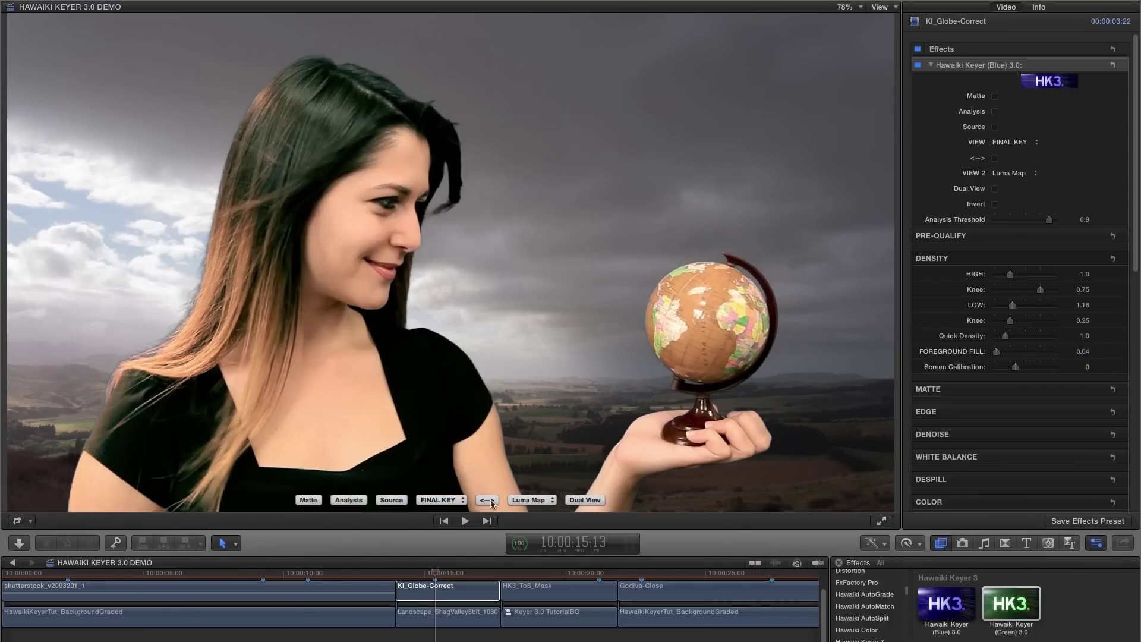
Toggle the luma map and Analysis views off, then play on into the HK3_ToS_Mask clip
left_click(487, 500)
left_click(348, 502)
left_click(347, 502)
left_click(487, 500)
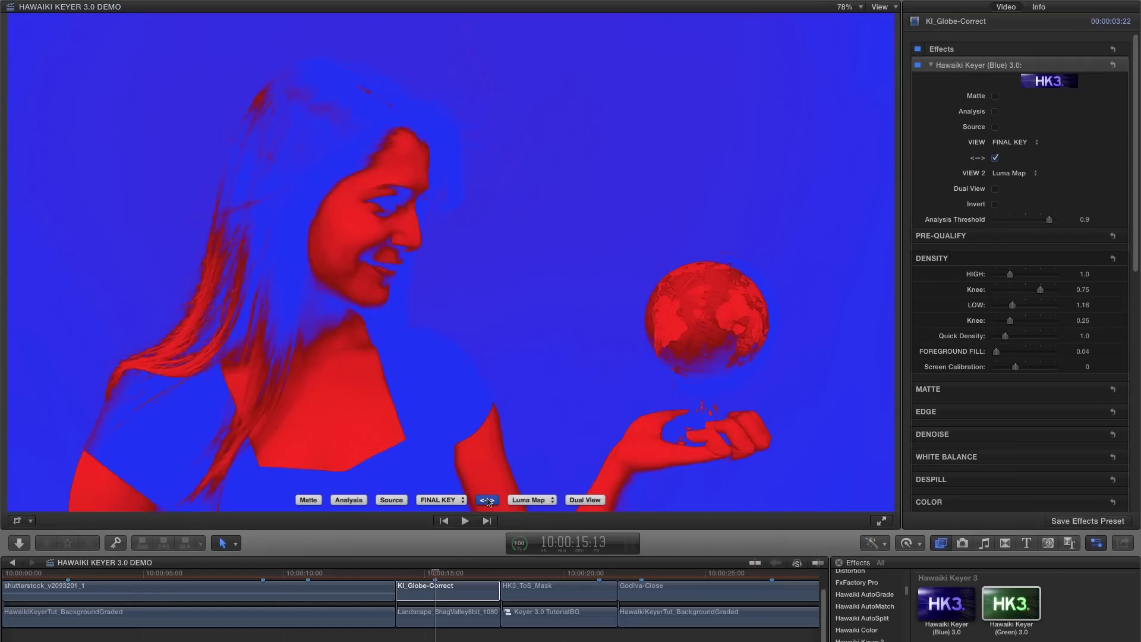
left_click(488, 501)
key("space")
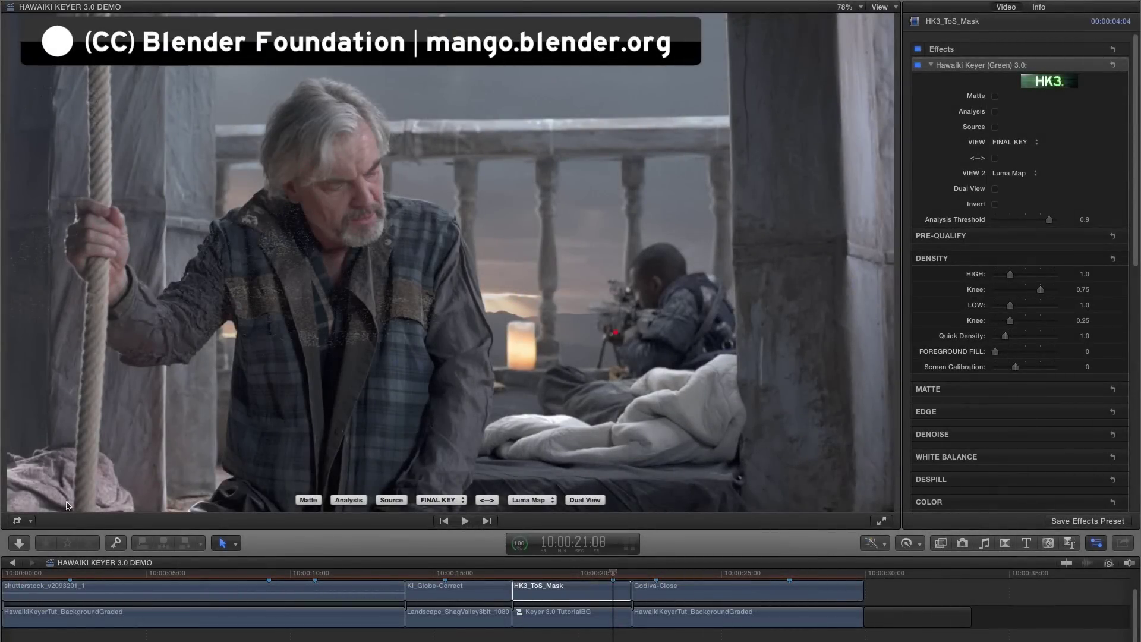
Check the HK3_ToS_Mask luma map, then switch to the Analysis view
left_click(487, 501)
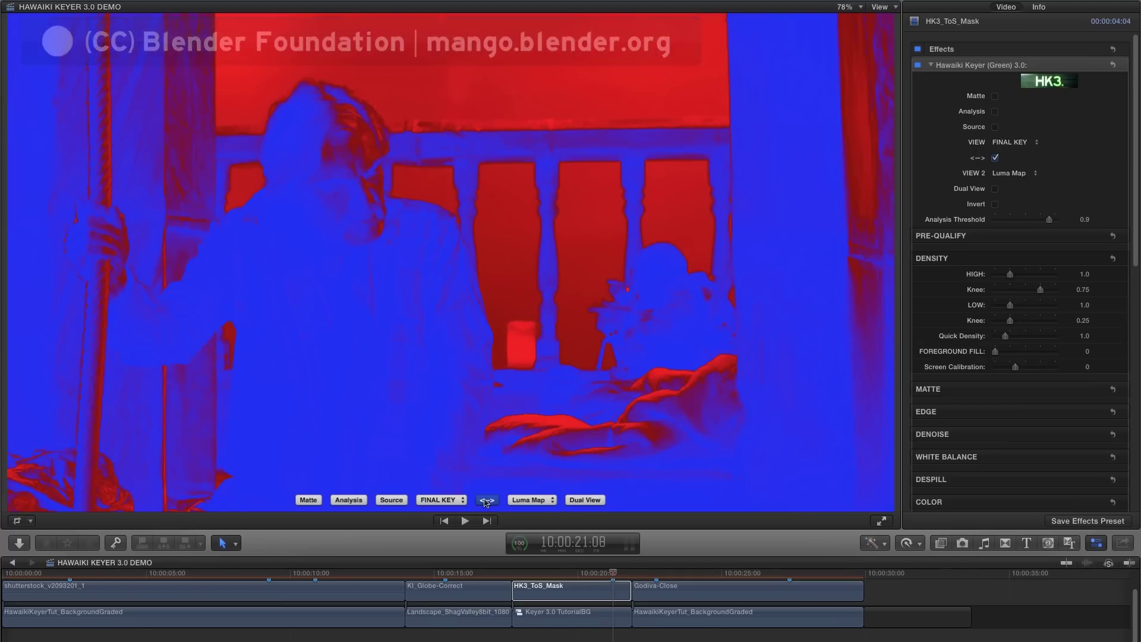
left_click(486, 500)
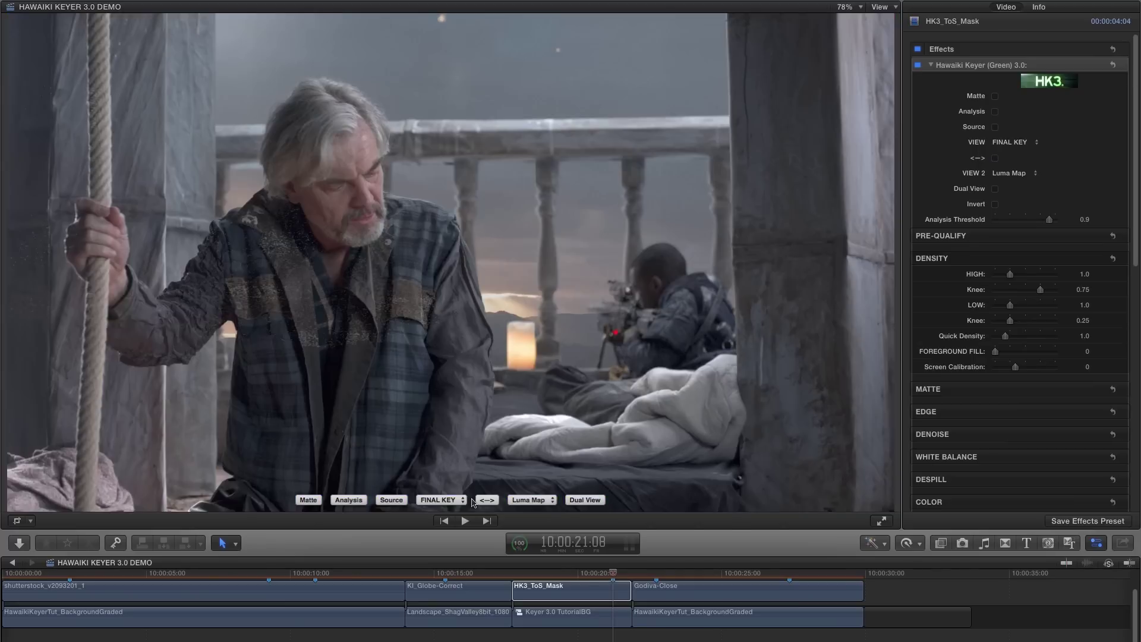
left_click(350, 501)
Set Density High to 2.15, Knee to 0.53 and Foreground Fill to 0.37
left_click_drag(1012, 275, 1028, 280)
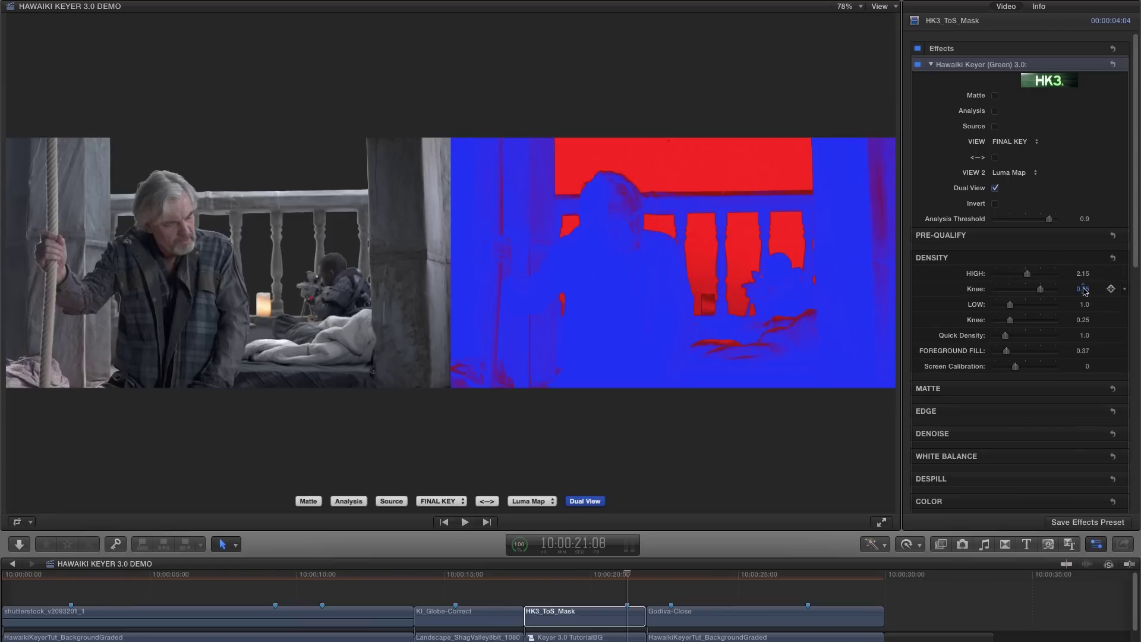
left_click_drag(1085, 291, 1061, 292)
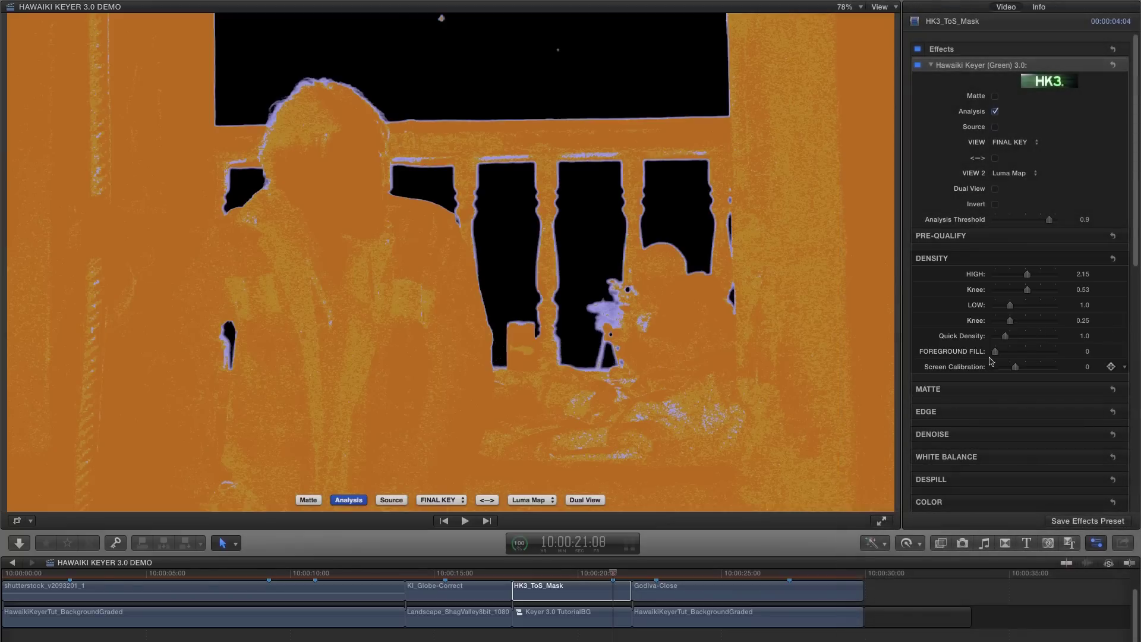
left_click_drag(996, 355, 1006, 355)
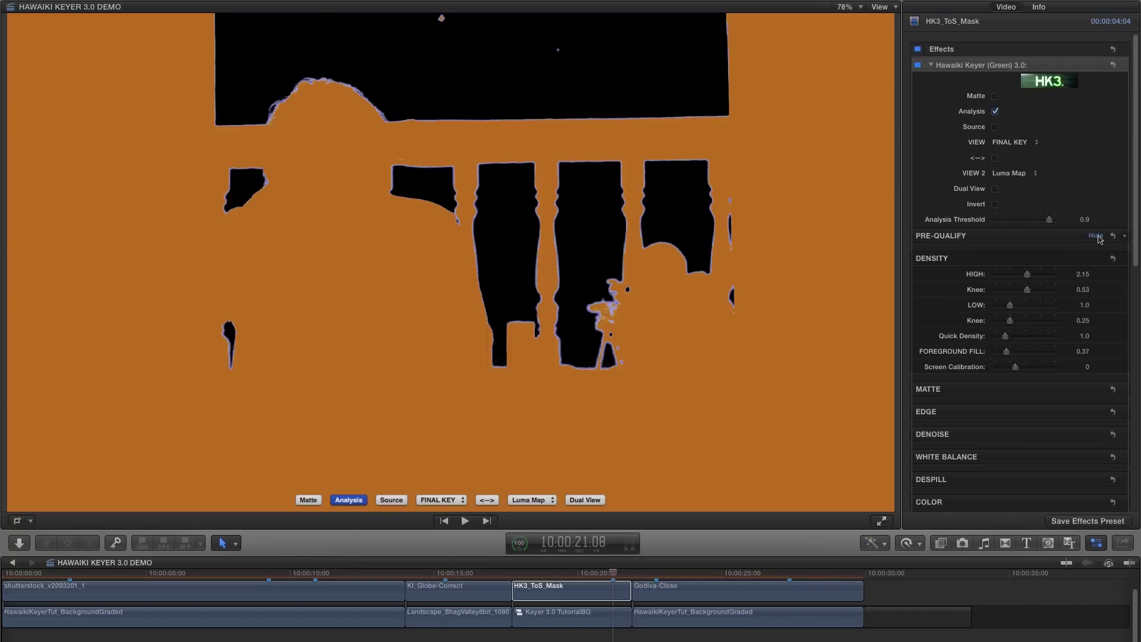
Expand the Pre-Qualify section and scroll to its Auto Balance and Background sliders
left_click(1096, 236)
left_click_drag(1136, 209, 1135, 262)
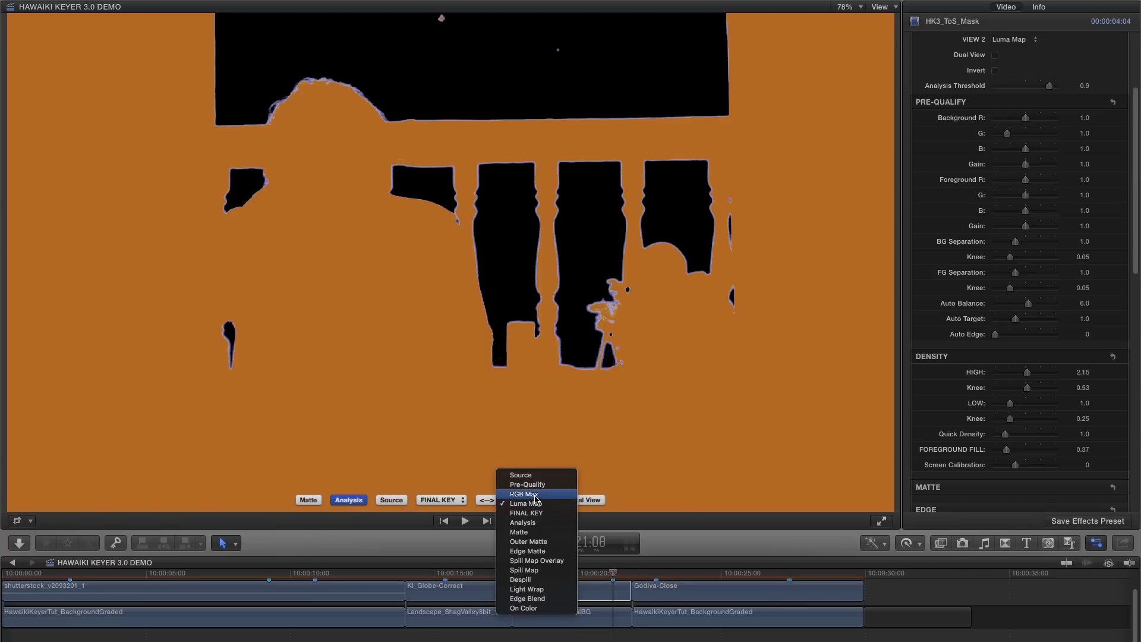
Set View 2 to RGB Max and show it beside the Analysis matte in Dual View
left_click(535, 494)
left_click(489, 501)
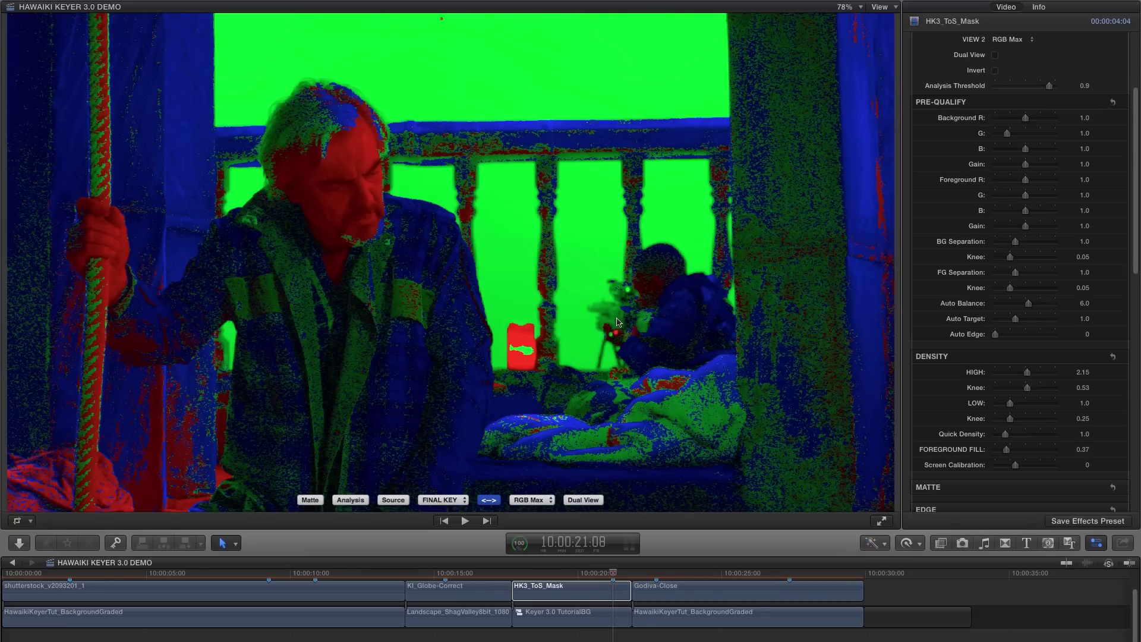
left_click(583, 499)
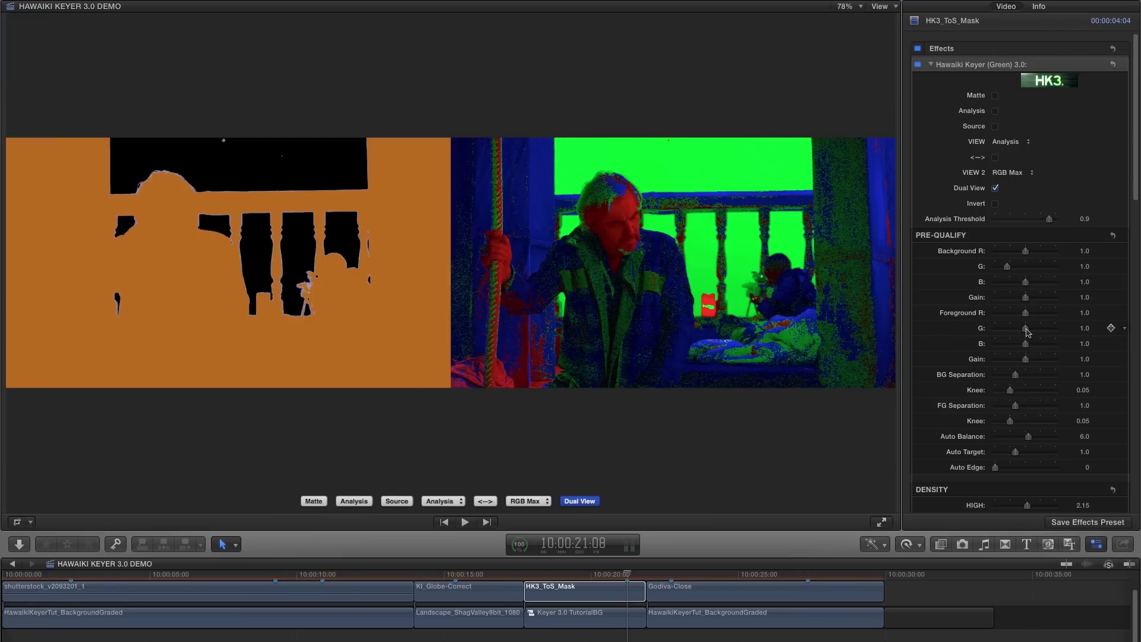
Test the Pre-Qualify Foreground and Background R, G and B sliders, resetting to defaults between trials
left_click_drag(1026, 331, 1018, 333)
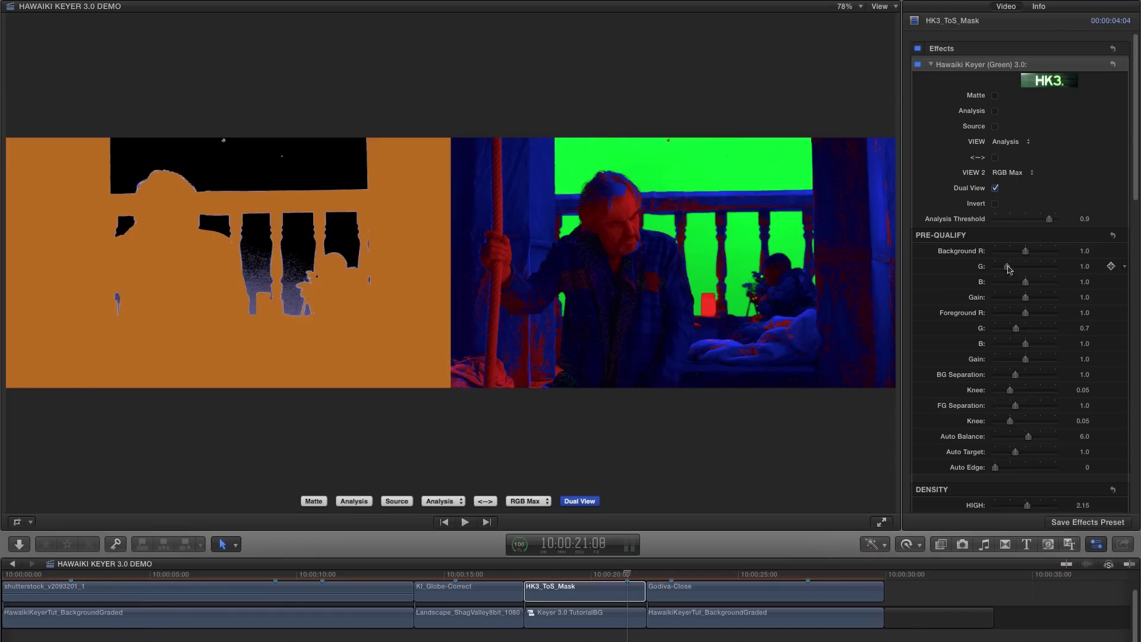
left_click_drag(1008, 269, 1013, 269)
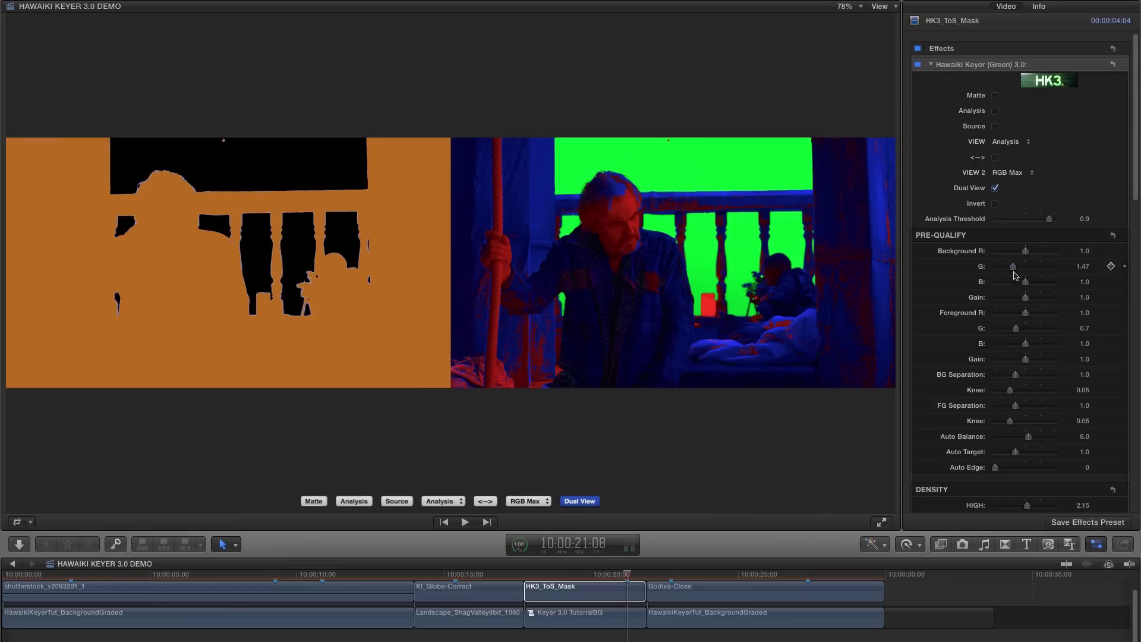
left_click(1113, 235)
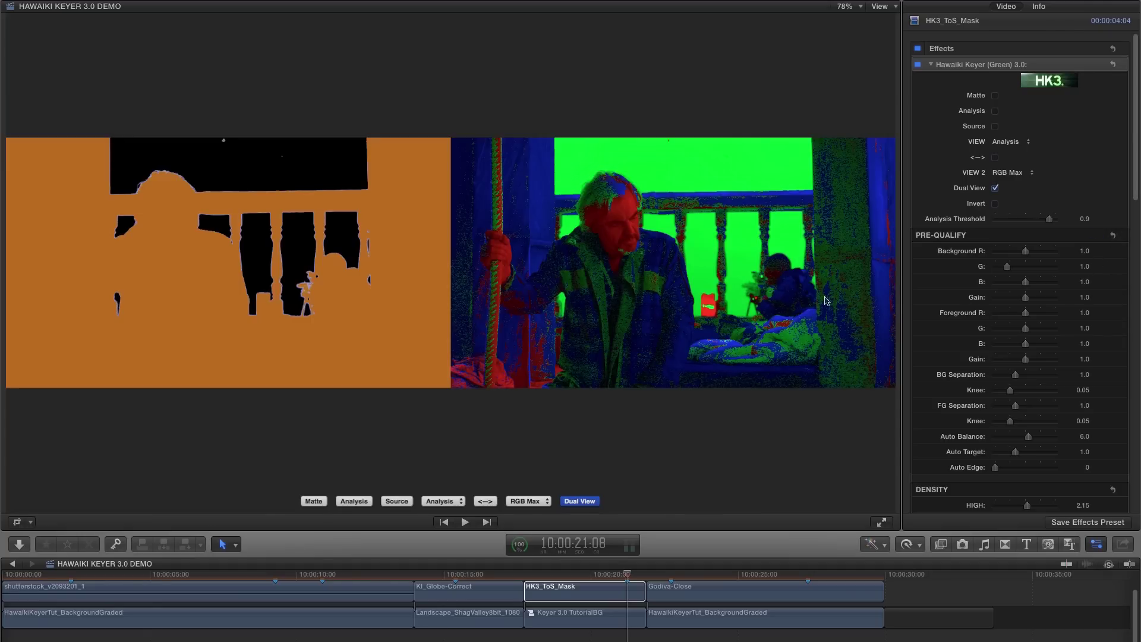
left_click_drag(1026, 345, 1040, 346)
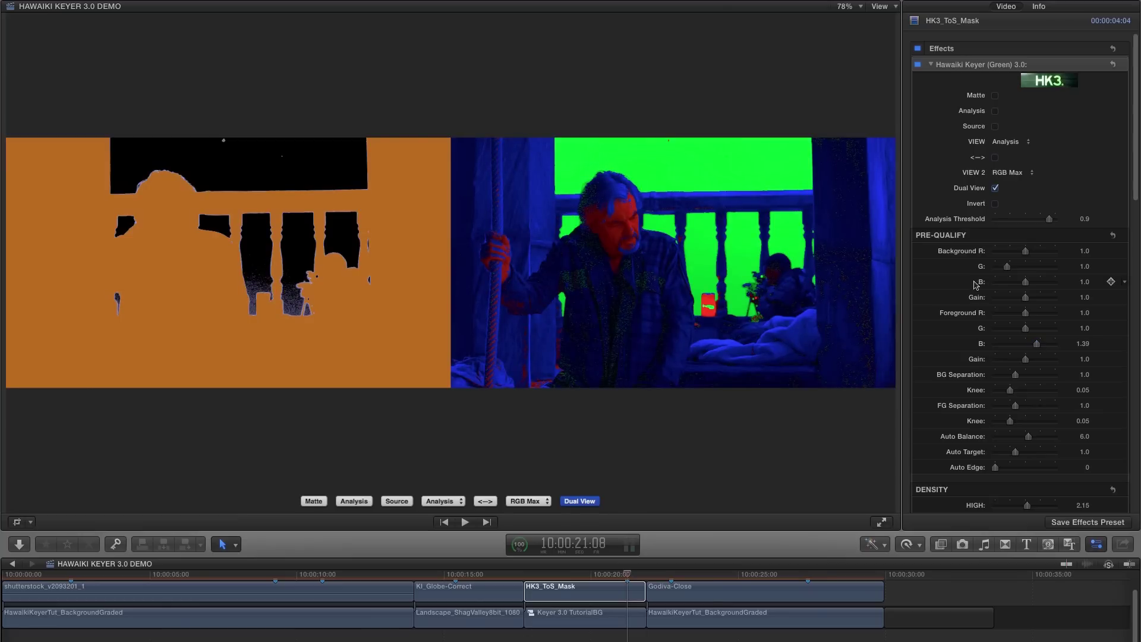
left_click_drag(1026, 285, 1015, 286)
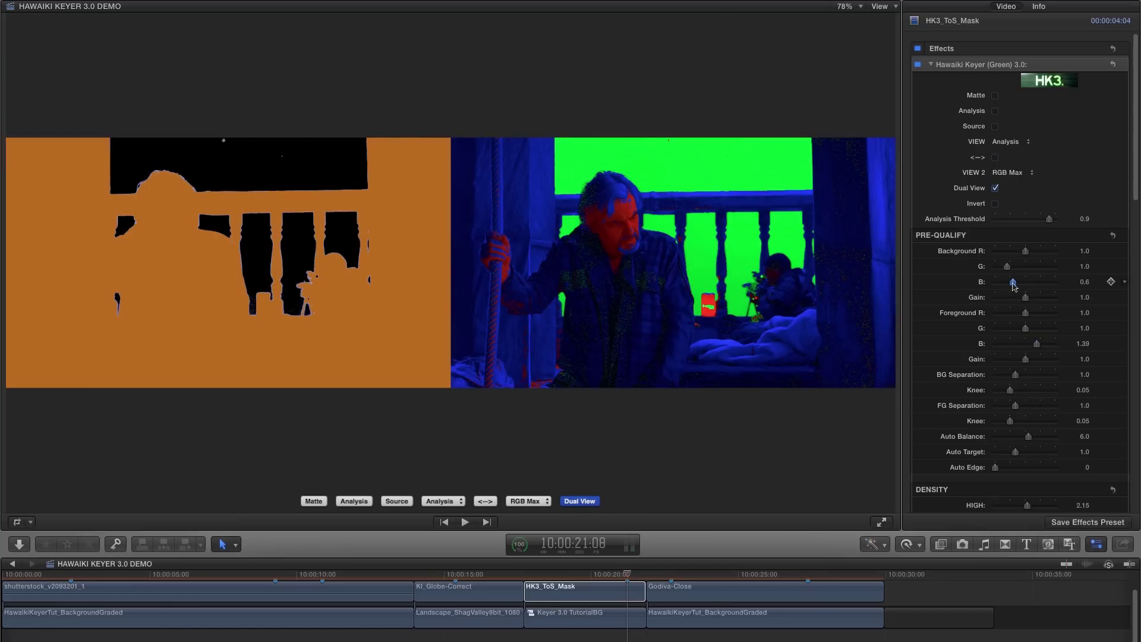
left_click(1113, 235)
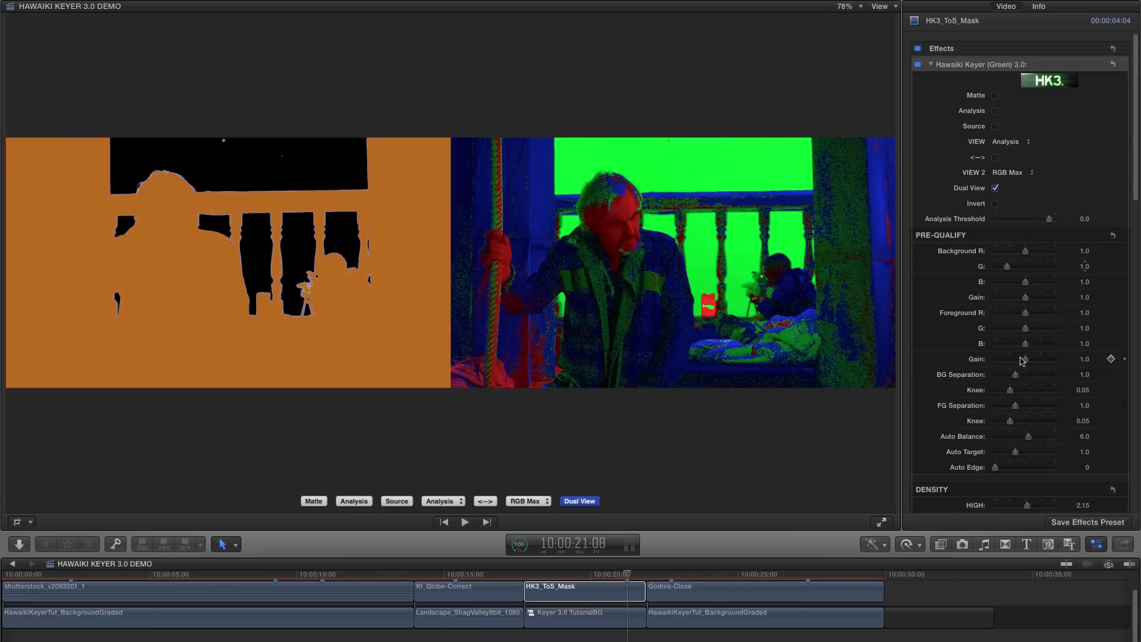
left_click_drag(1026, 315, 1059, 317)
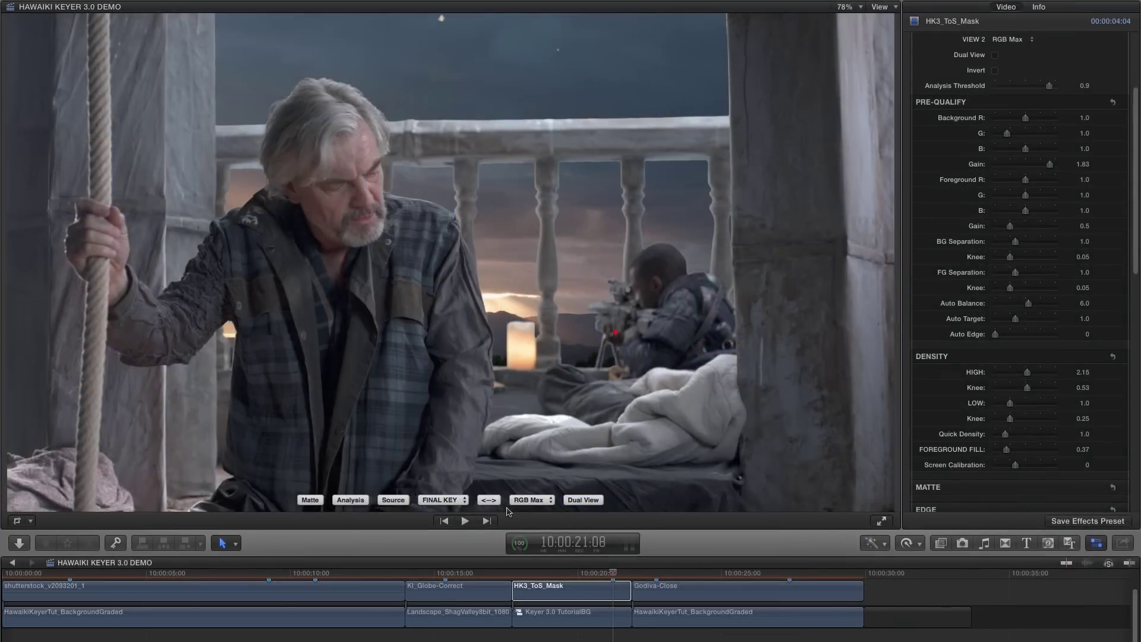
Display the yellow-on-magenta Pre-Qualify matte as the viewer's second view
left_click(527, 502)
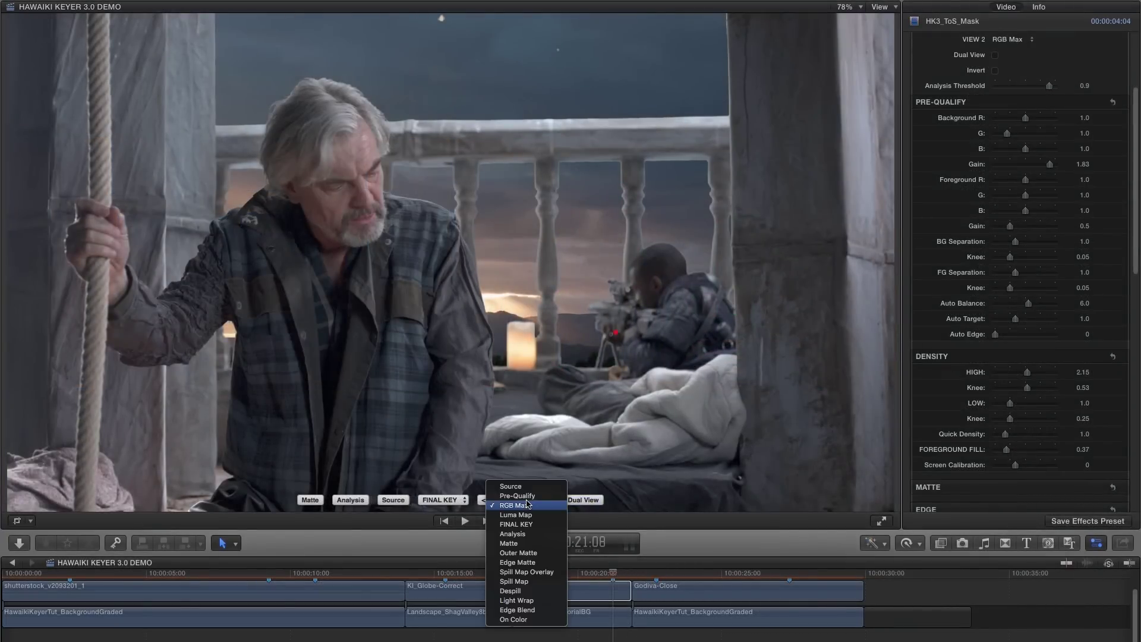
left_click(491, 503)
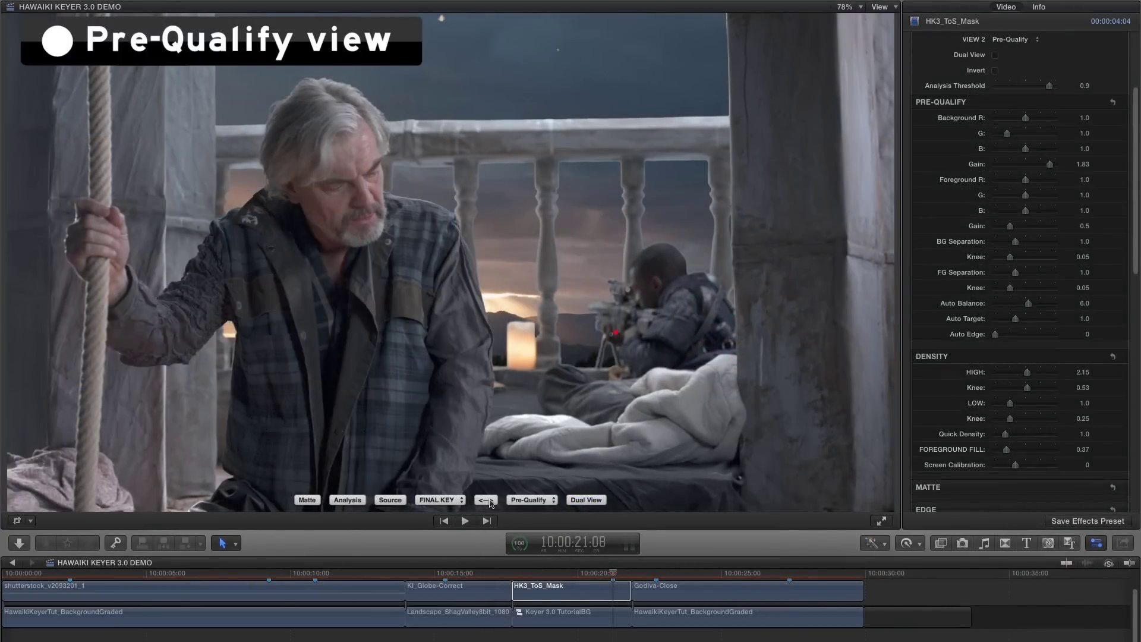
left_click(486, 502)
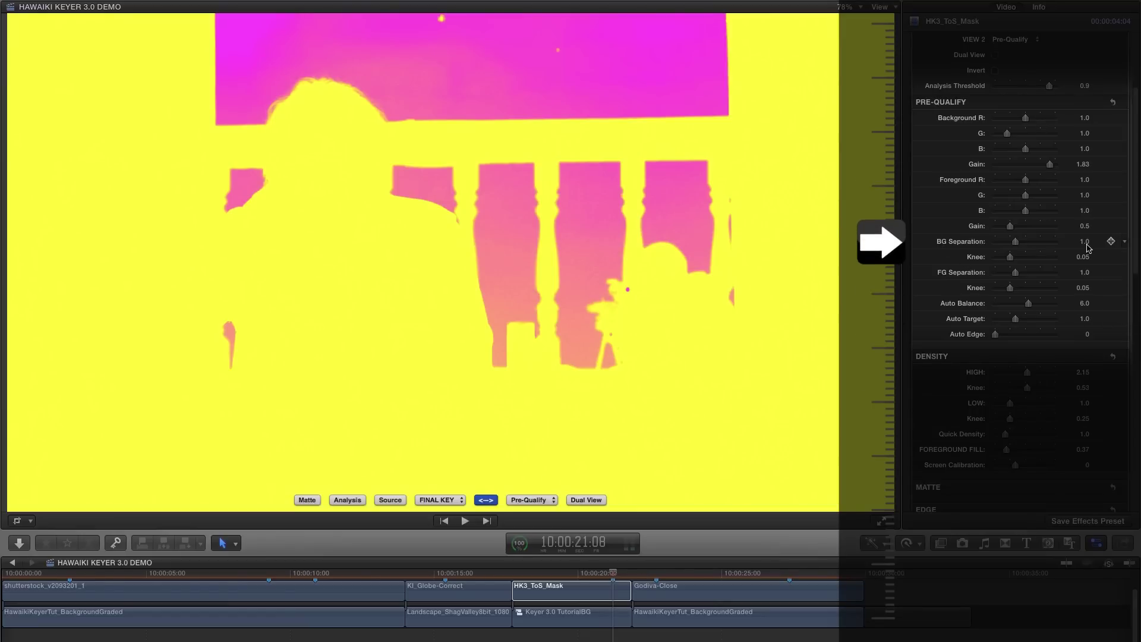
Raise Pre-Qualify BG Separation to about 2.9, then settle it at 2.8
left_click_drag(1016, 243, 1053, 245)
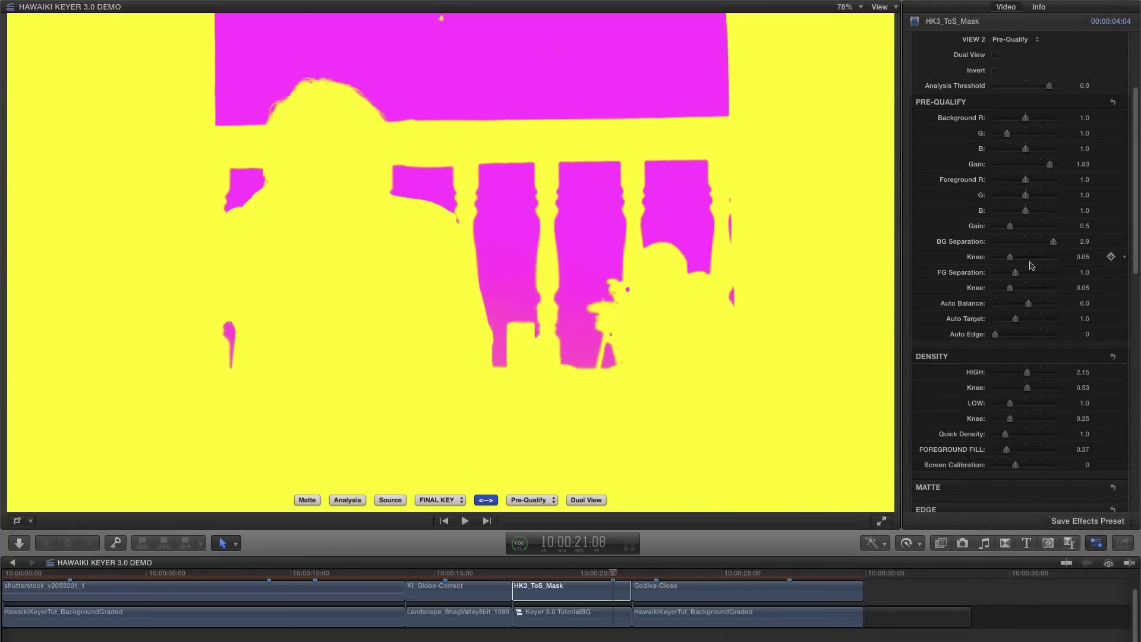
left_click_drag(1049, 245, 1049, 249)
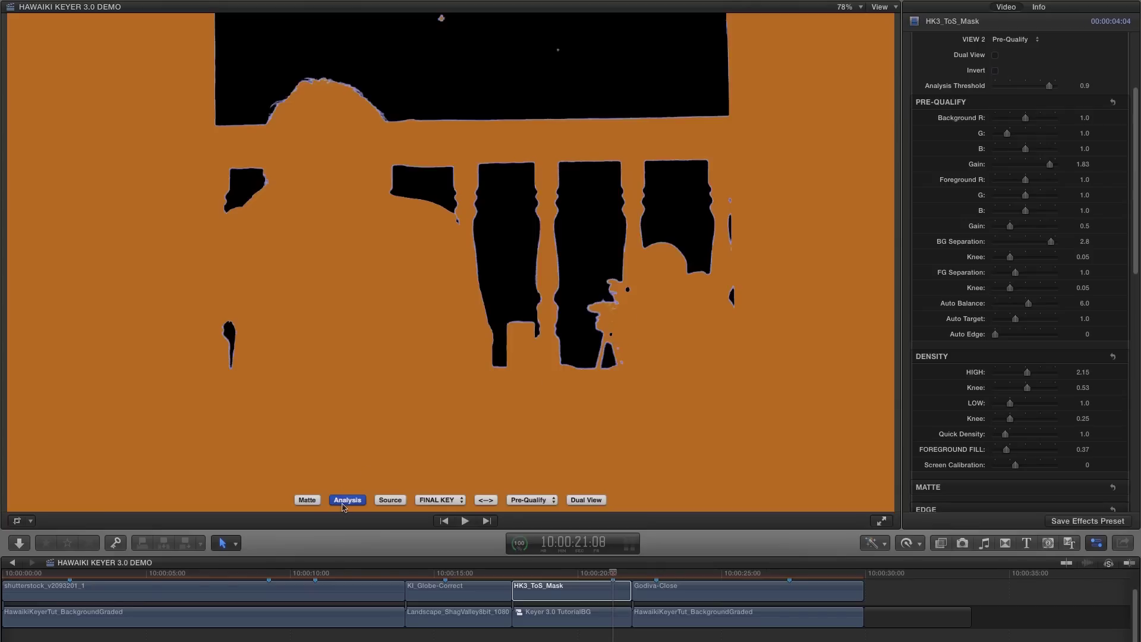
Expand the Matte section, enable Matte Cleaner, and judge the cleanup on the Analysis matte
left_click(347, 500)
scroll(1100, 279, "down", 6)
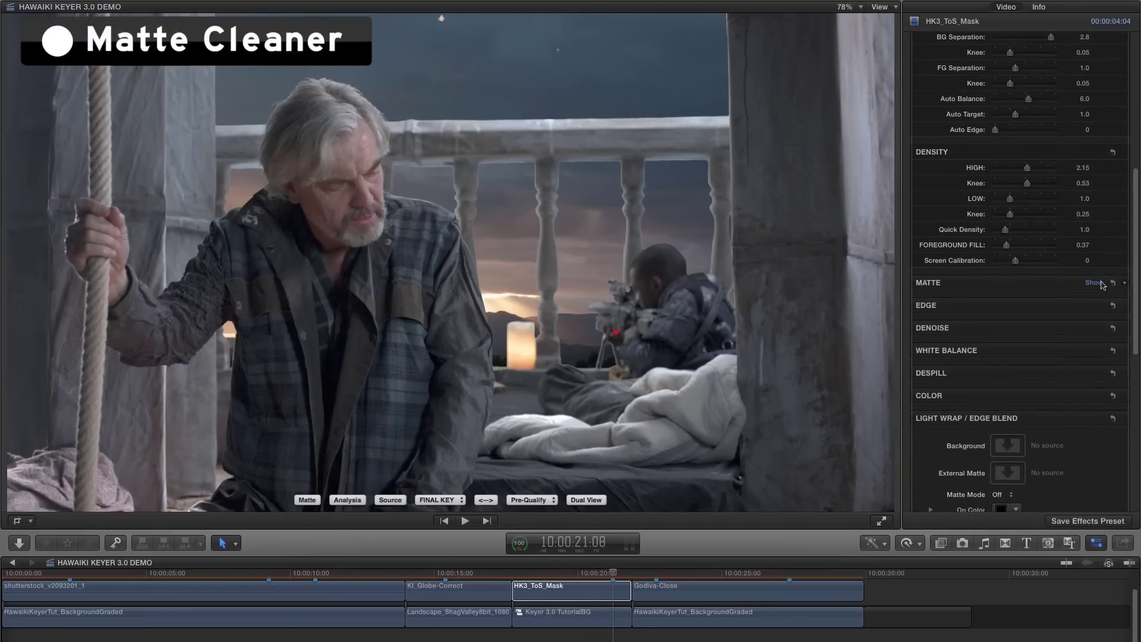
left_click(1097, 283)
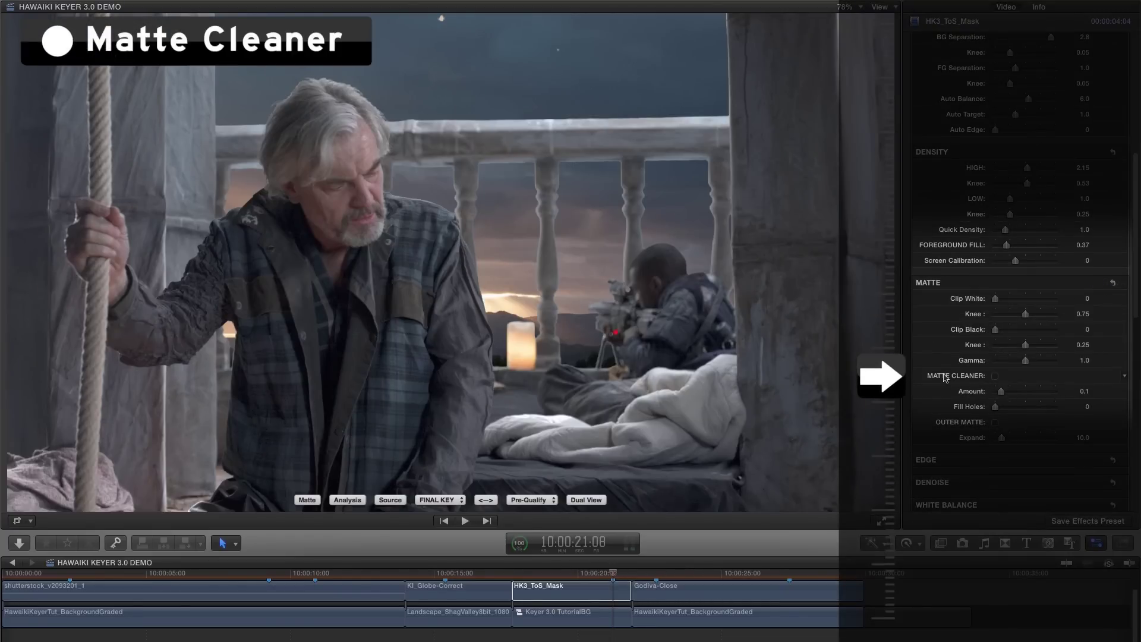
left_click(996, 376)
left_click(347, 500)
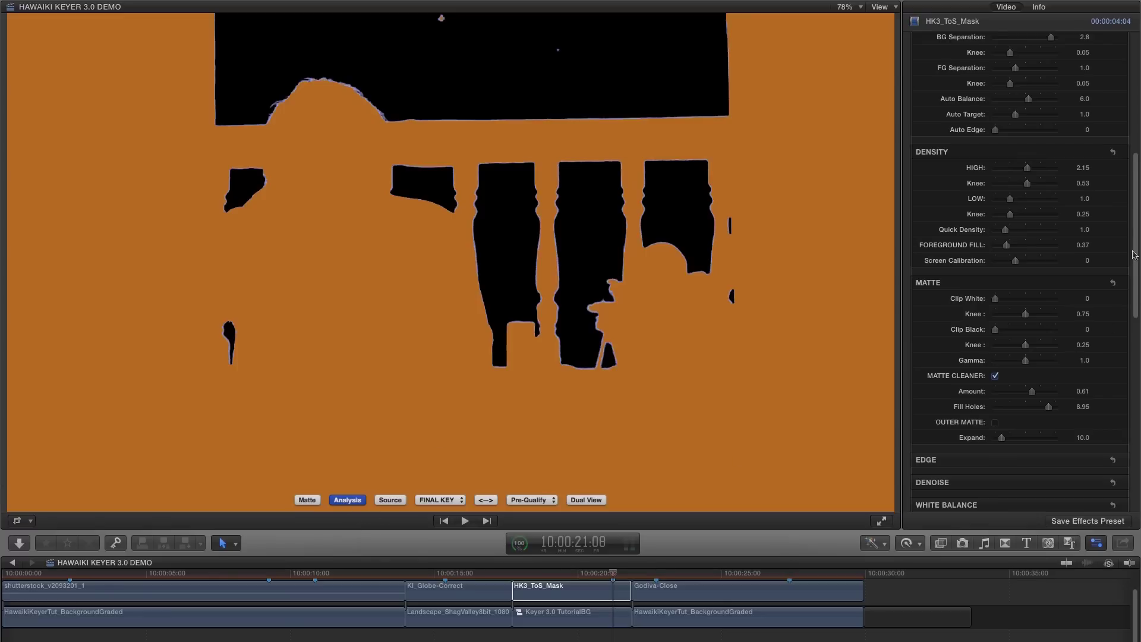
Enable Outer Matte and show the outer matte overlay in the viewer
left_click(995, 422)
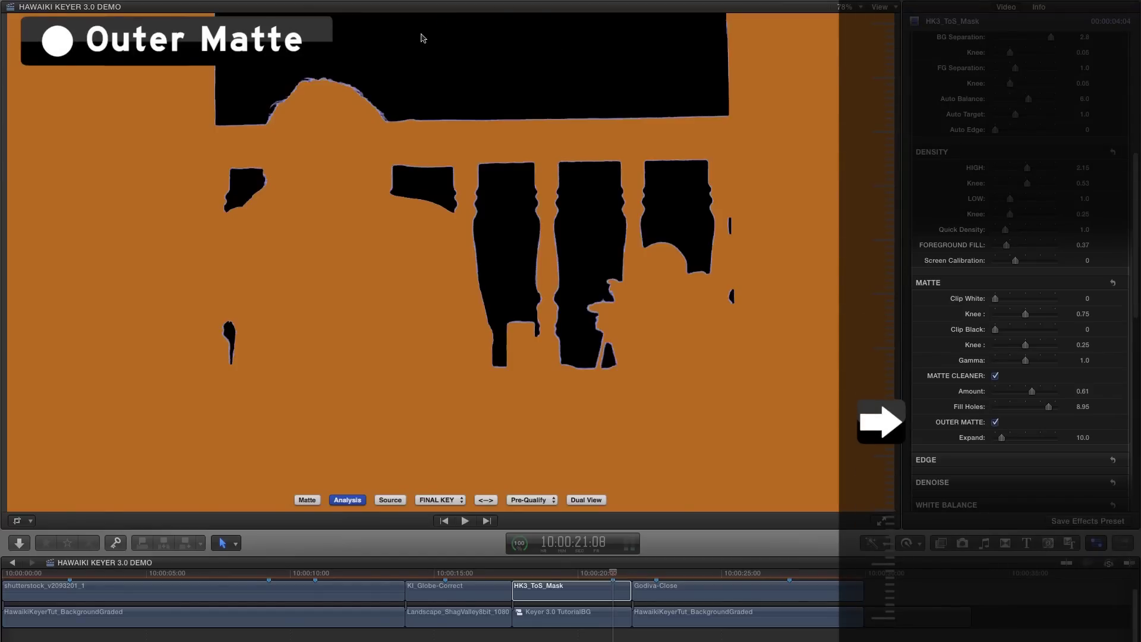
left_click(340, 503)
left_click(442, 503)
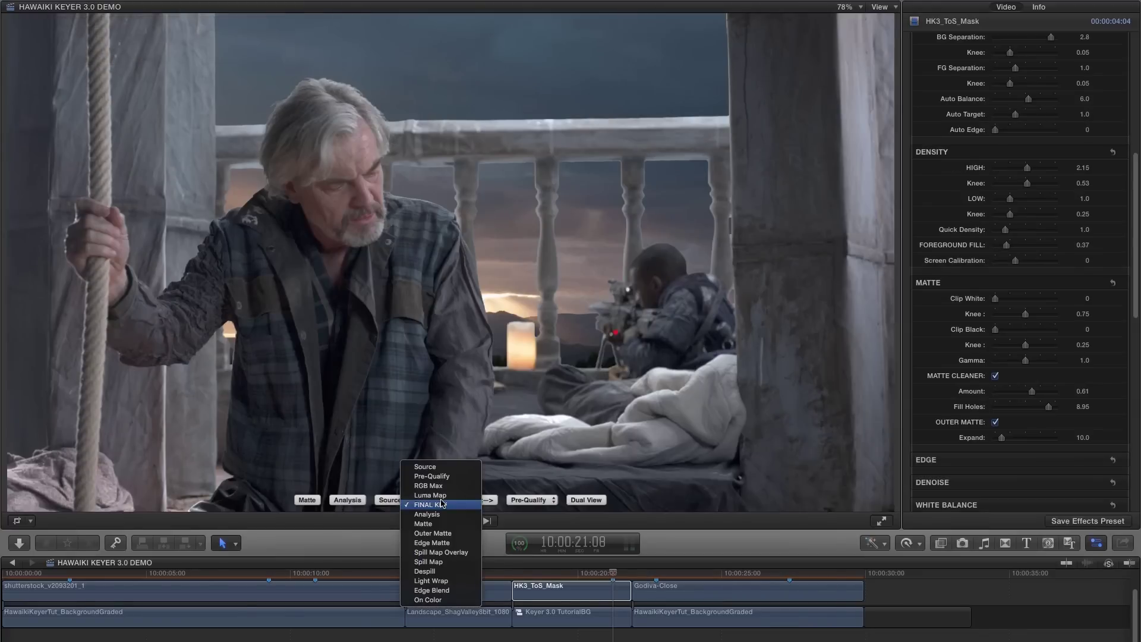
left_click(440, 536)
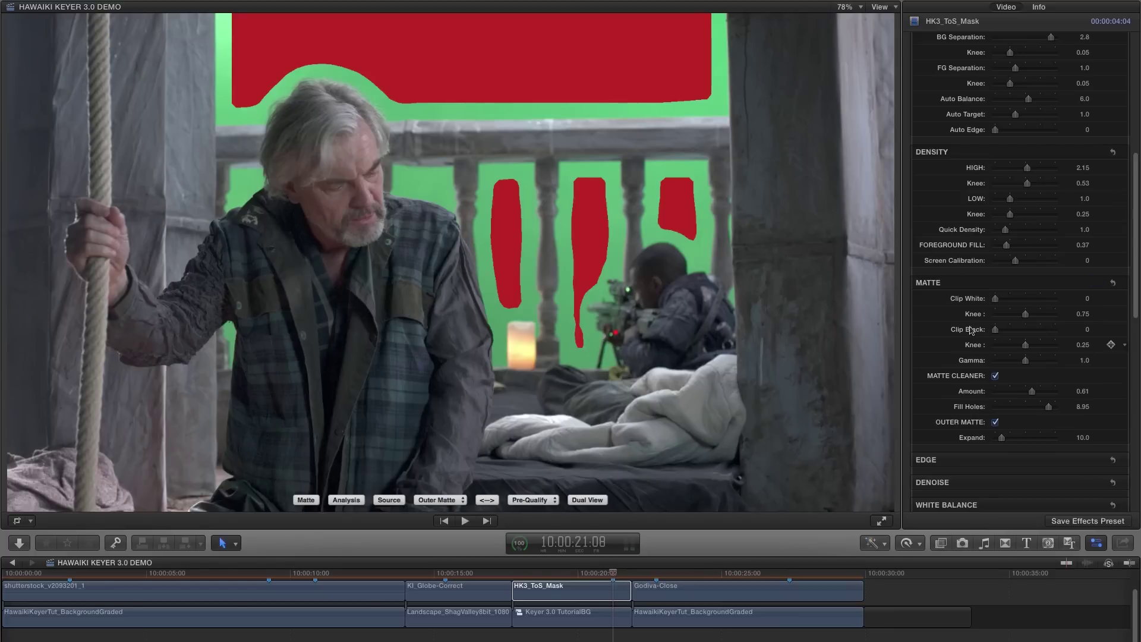
Switch the viewer back to the Final Key view and scroll the Inspector back up
left_click(440, 504)
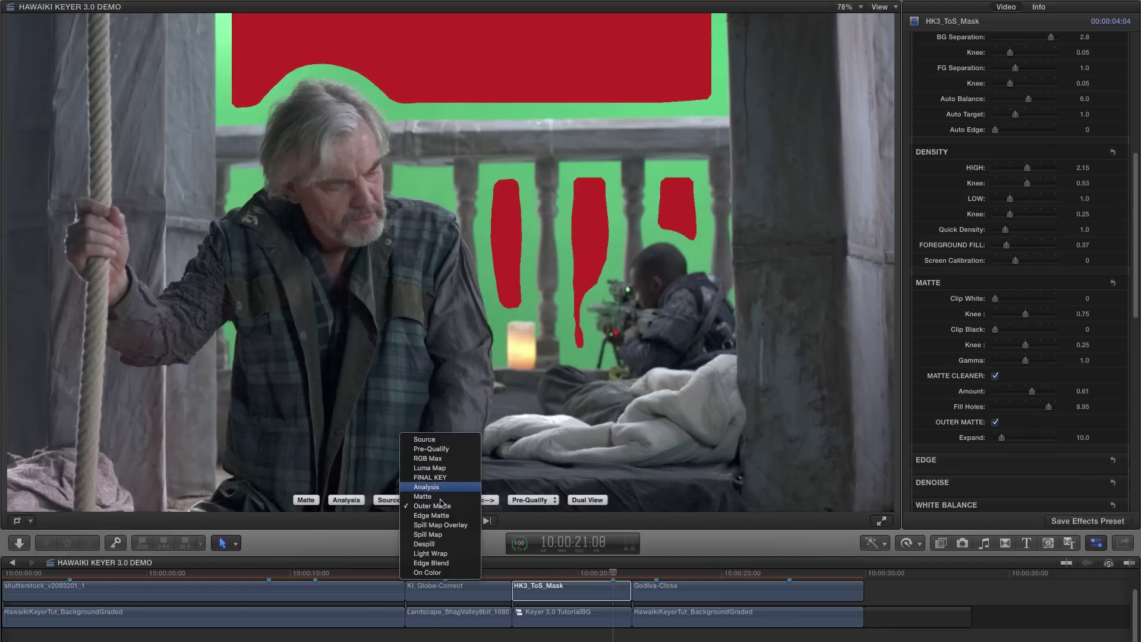
left_click(442, 475)
left_click_drag(1136, 242, 1136, 262)
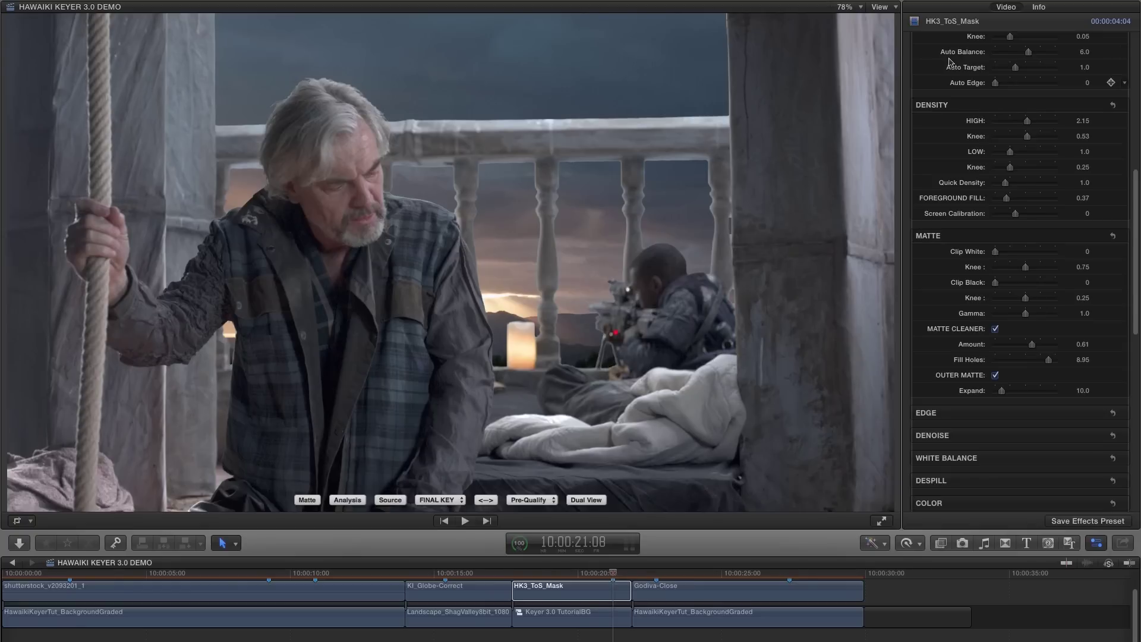
scroll(998, 72, "up", 10)
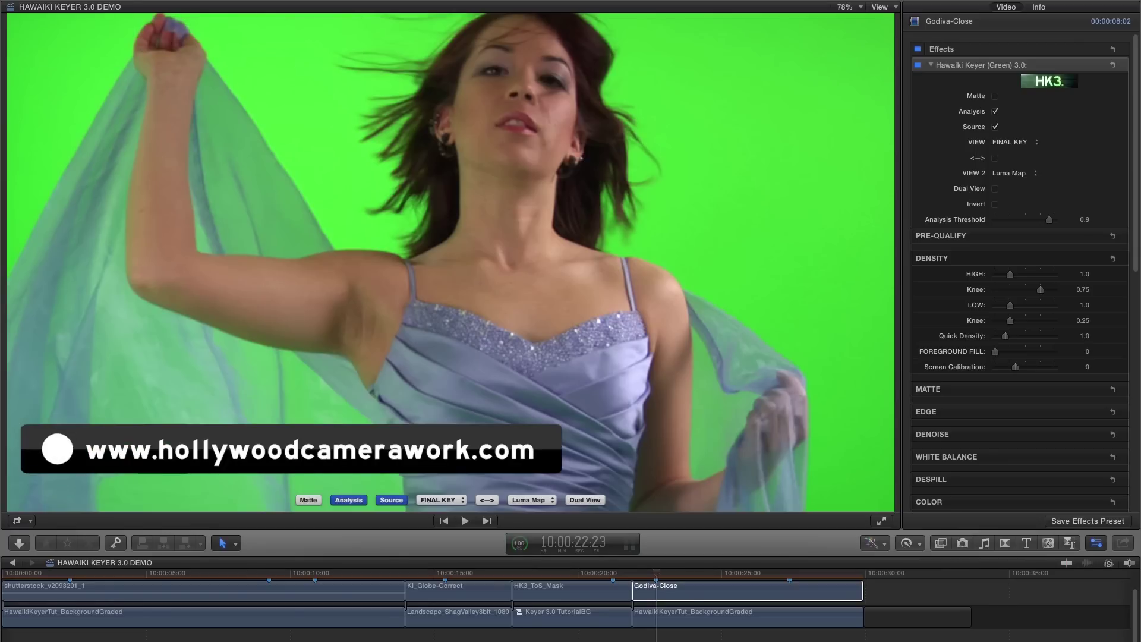
Set Pre-Qualify Auto Balance to 1.56, comparing the Analysis view against the source footage
left_click(393, 501)
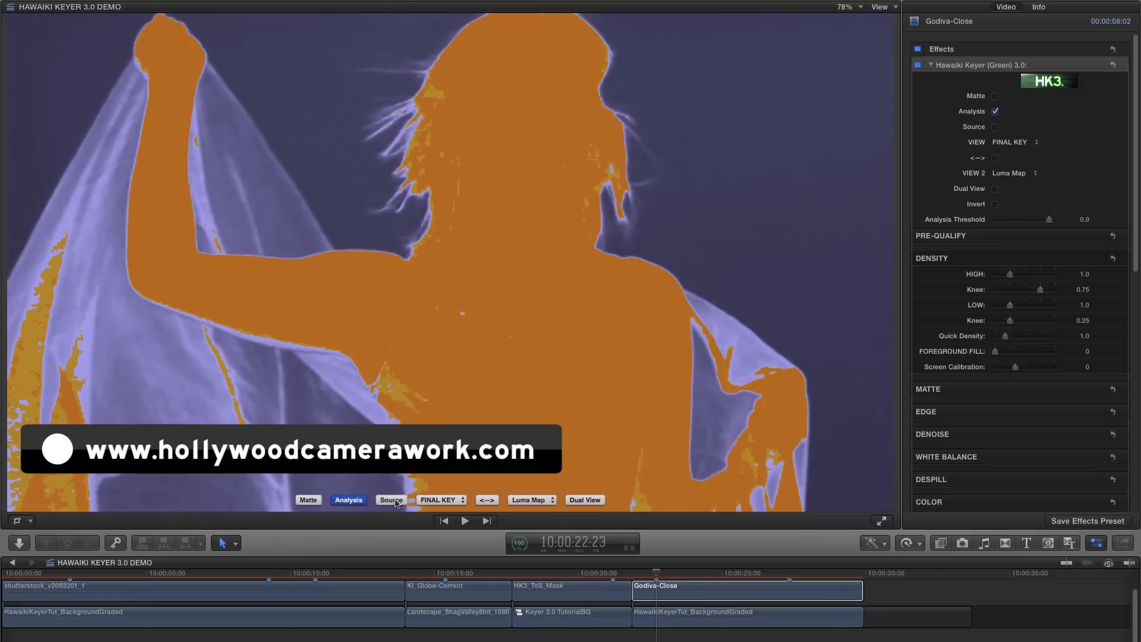
left_click(1094, 236)
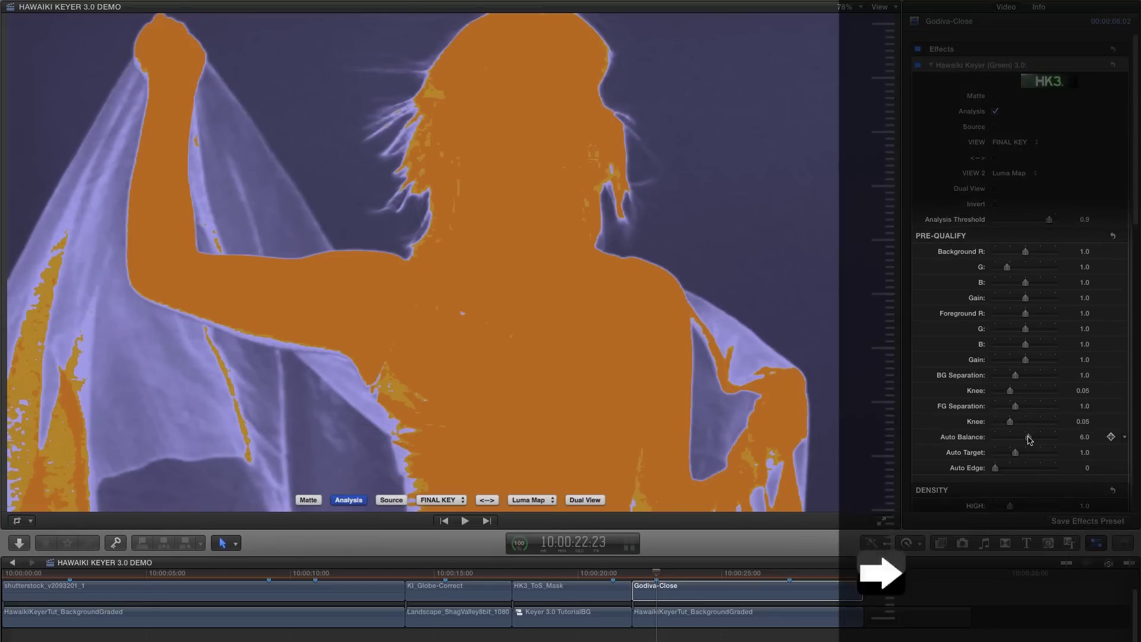
left_click_drag(1030, 440, 999, 443)
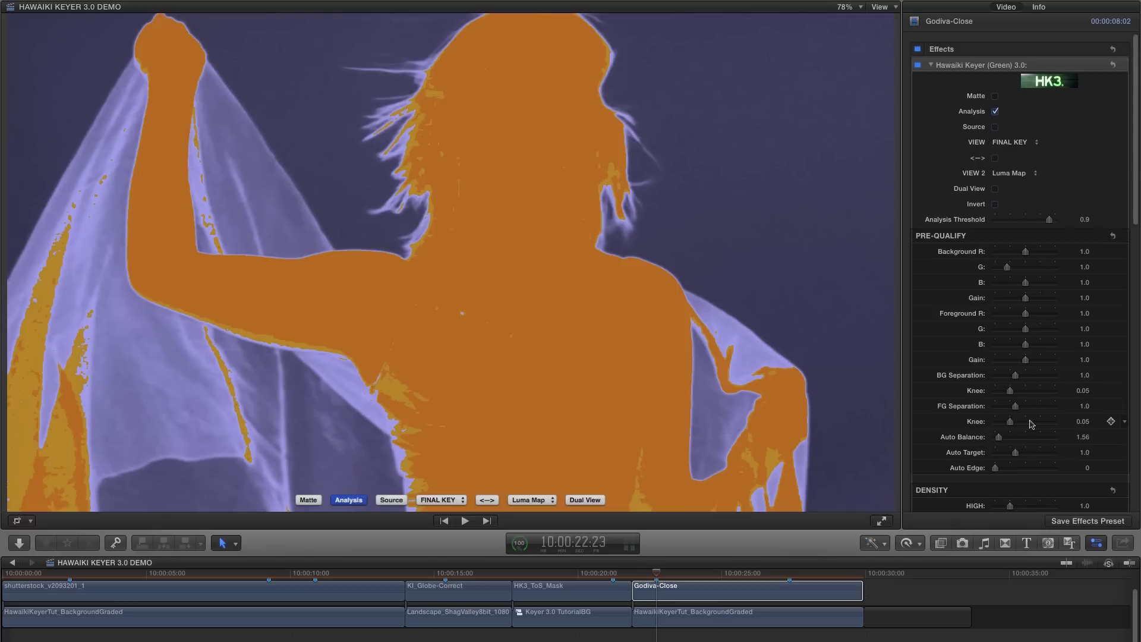
left_click(389, 500)
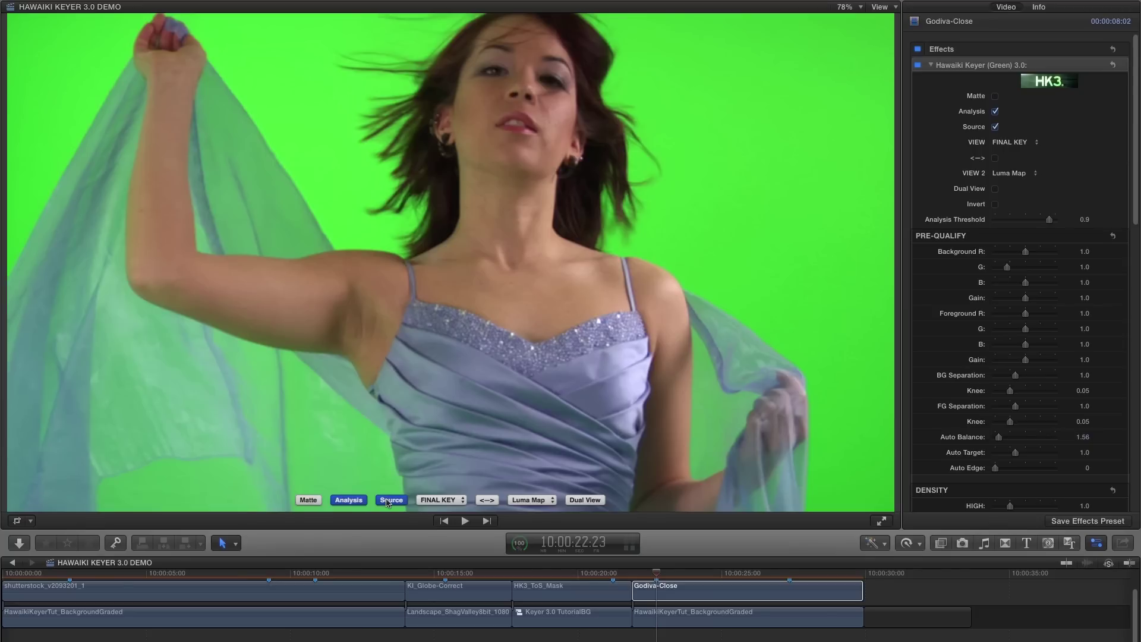
left_click(386, 502)
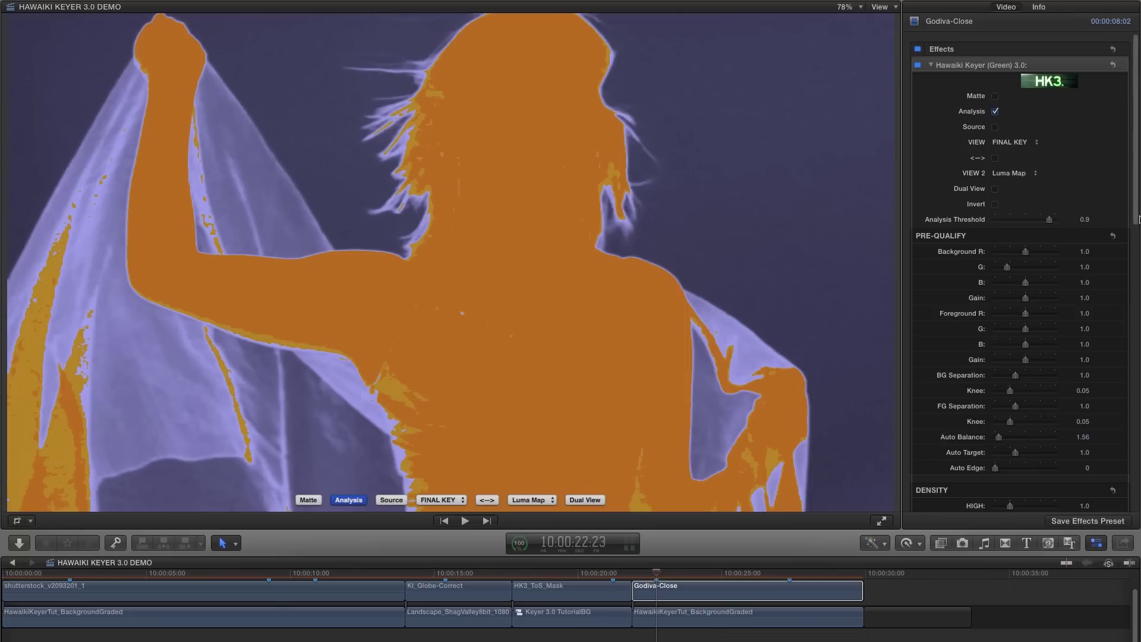
Set Density HIGH to 1.21 and Foreground Fill to 0.17, then view the final composite
scroll(1137, 228, "down", 2)
scroll(1137, 228, "down", 5)
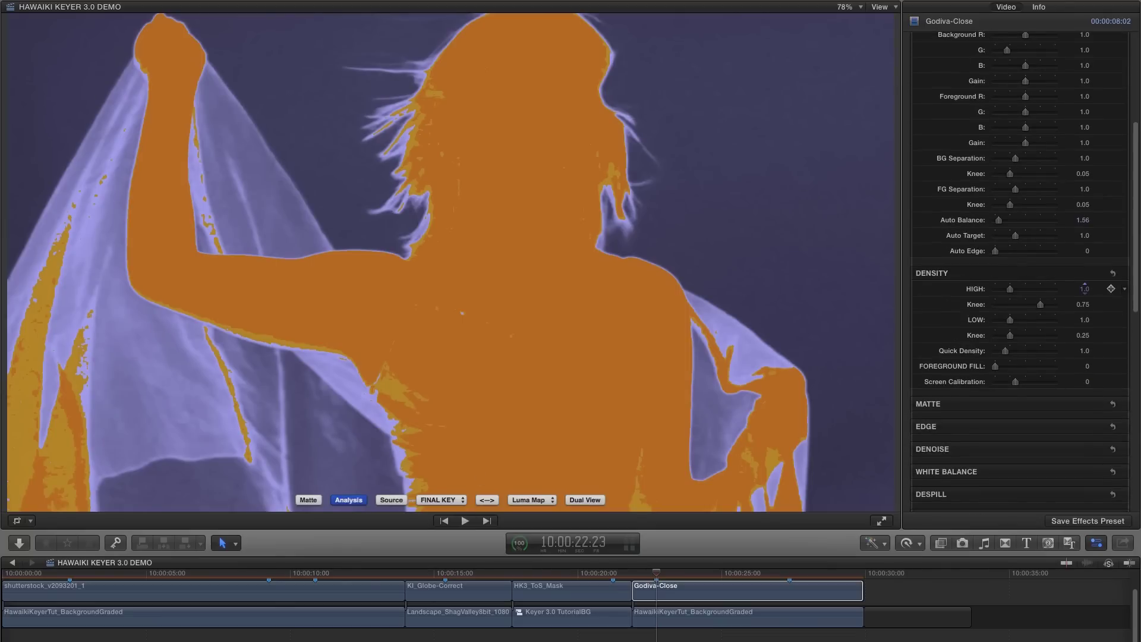
left_click_drag(1085, 290, 1085, 286)
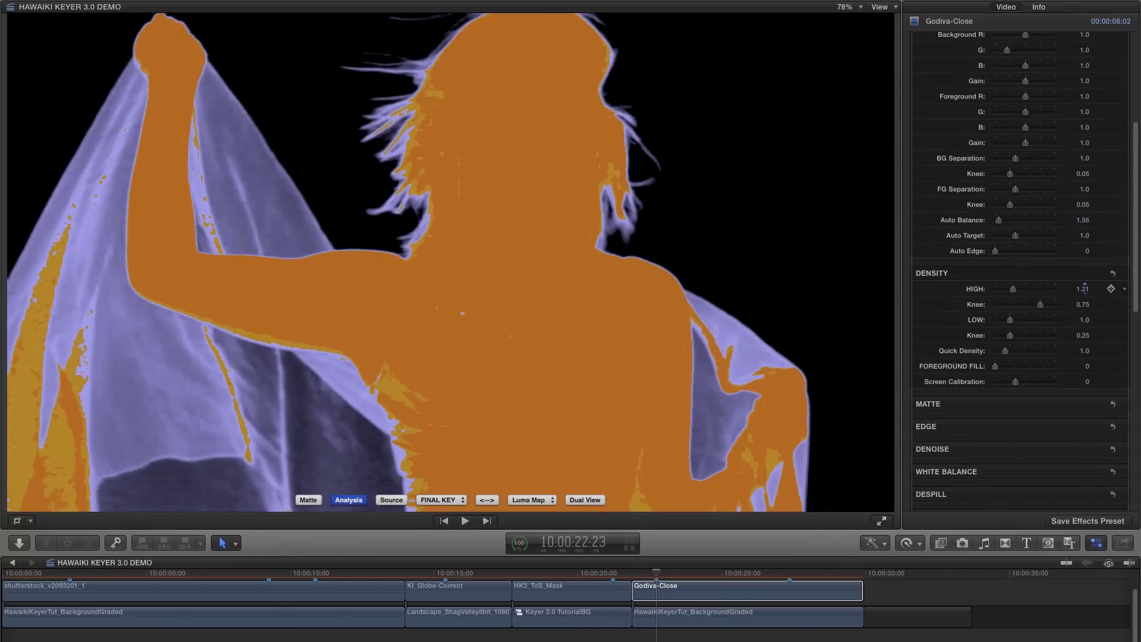
left_click_drag(996, 367, 1004, 370)
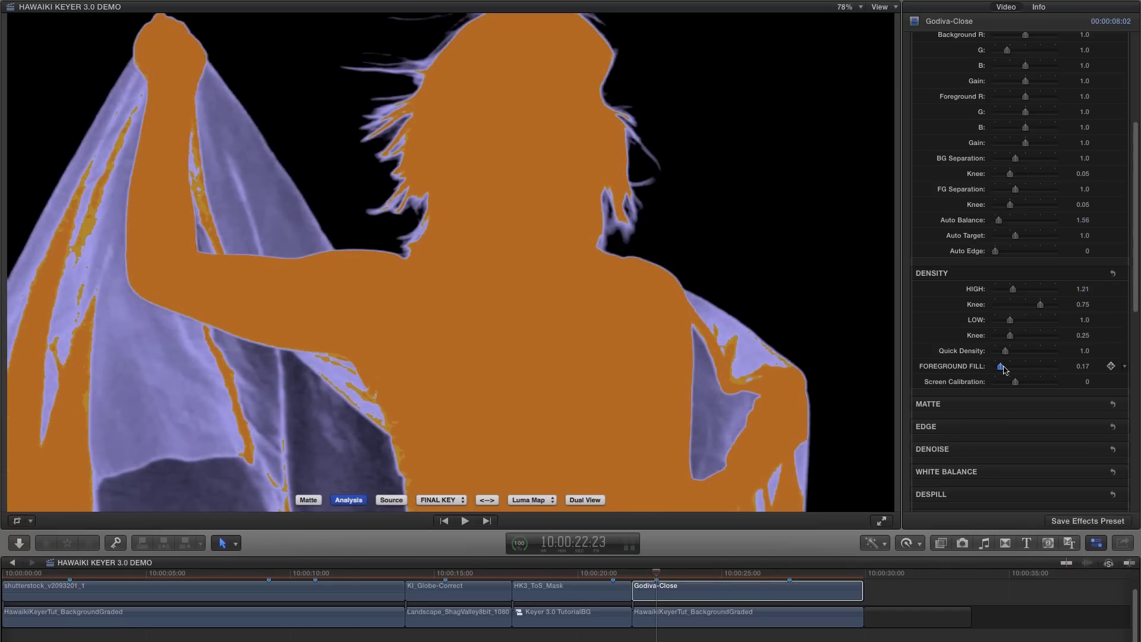
left_click(355, 501)
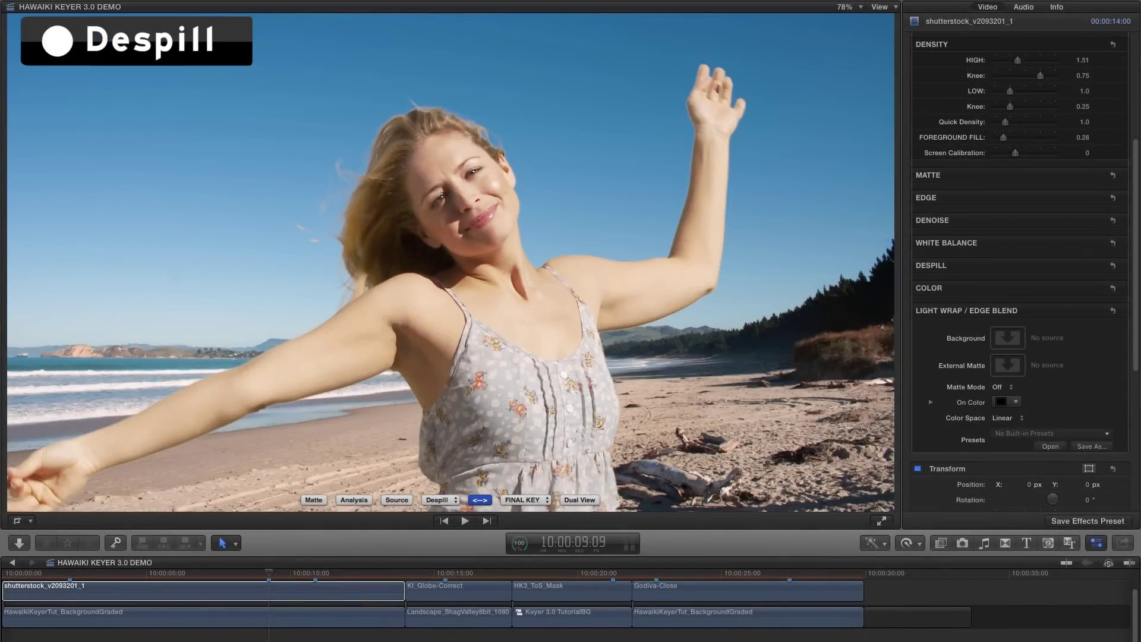
Expand Despill settings and compare the key over a plain backdrop, the source and the beach
left_click(1098, 266)
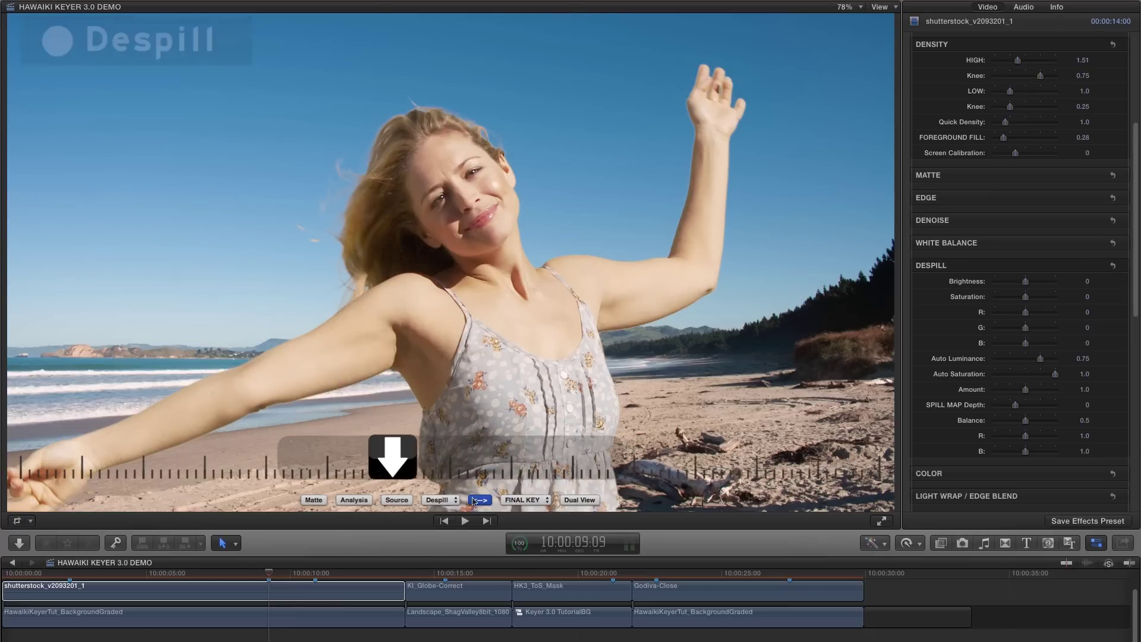
left_click(480, 500)
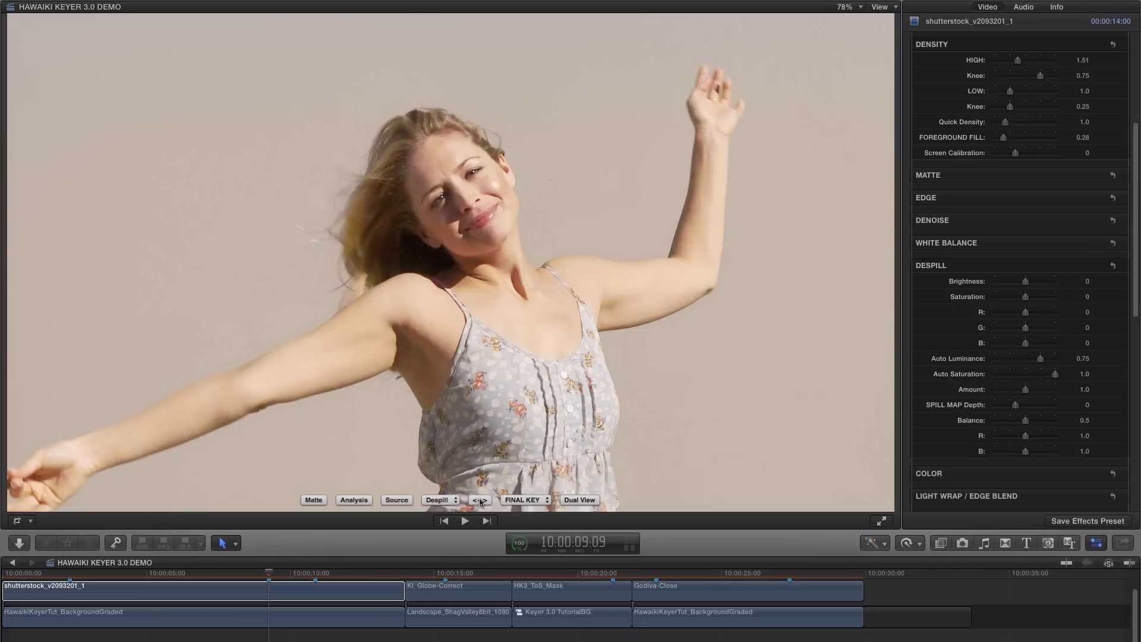
left_click(397, 501)
left_click(397, 501)
left_click(480, 499)
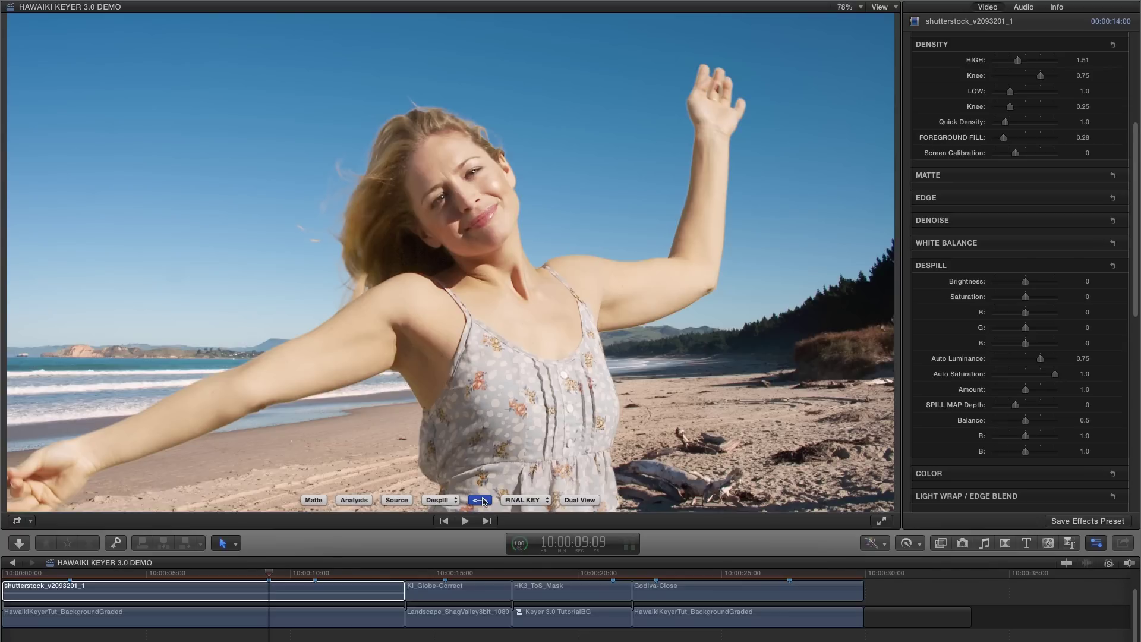
left_click(483, 501)
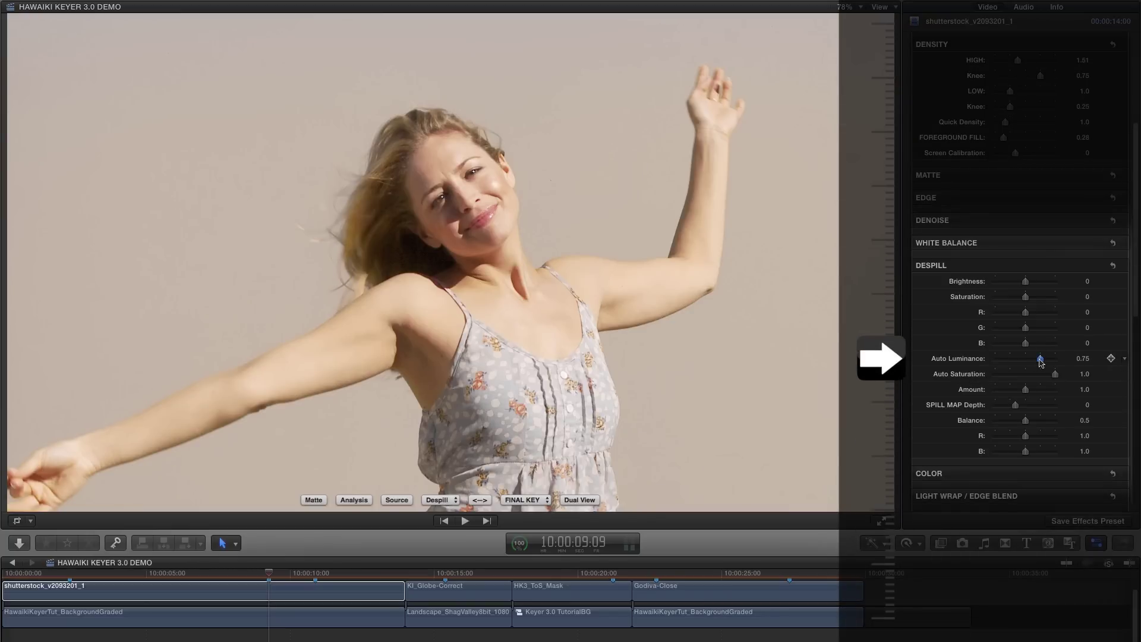
Try Despill Auto Luminance 0.32, Brightness, B and Saturation values, resetting Brightness to 0
mouse_move(1041, 363)
left_mouse_down()
mouse_move(1007, 363)
mouse_move(1054, 364)
mouse_move(1032, 363)
mouse_move(1042, 366)
left_mouse_up()
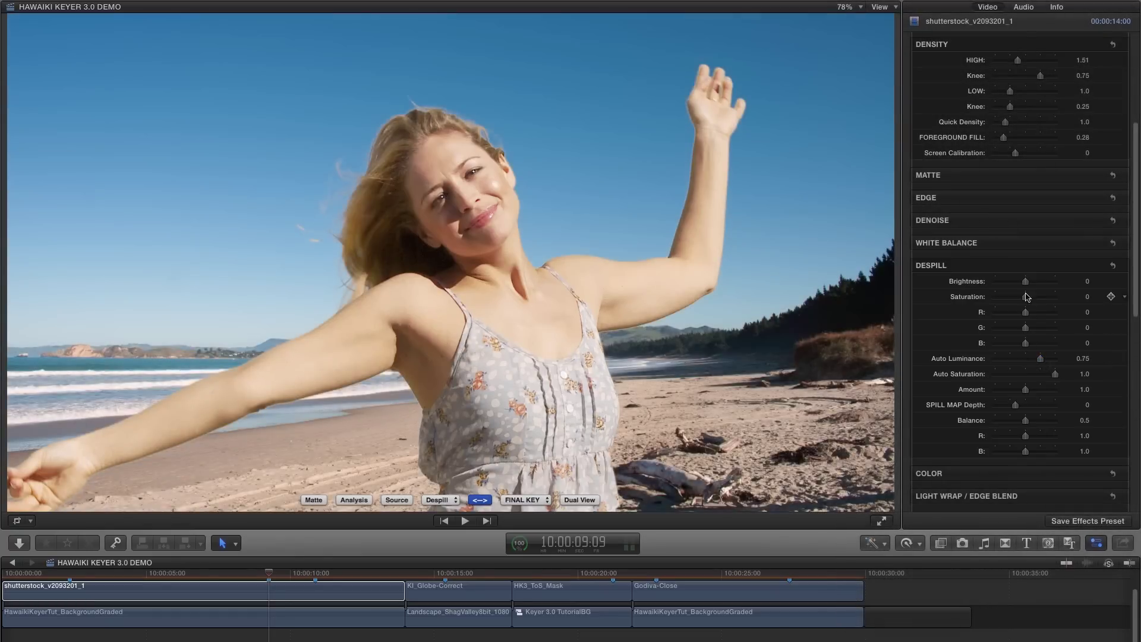
mouse_move(1025, 281)
left_mouse_down()
mouse_move(1057, 282)
mouse_move(1002, 286)
mouse_move(1041, 289)
left_mouse_up()
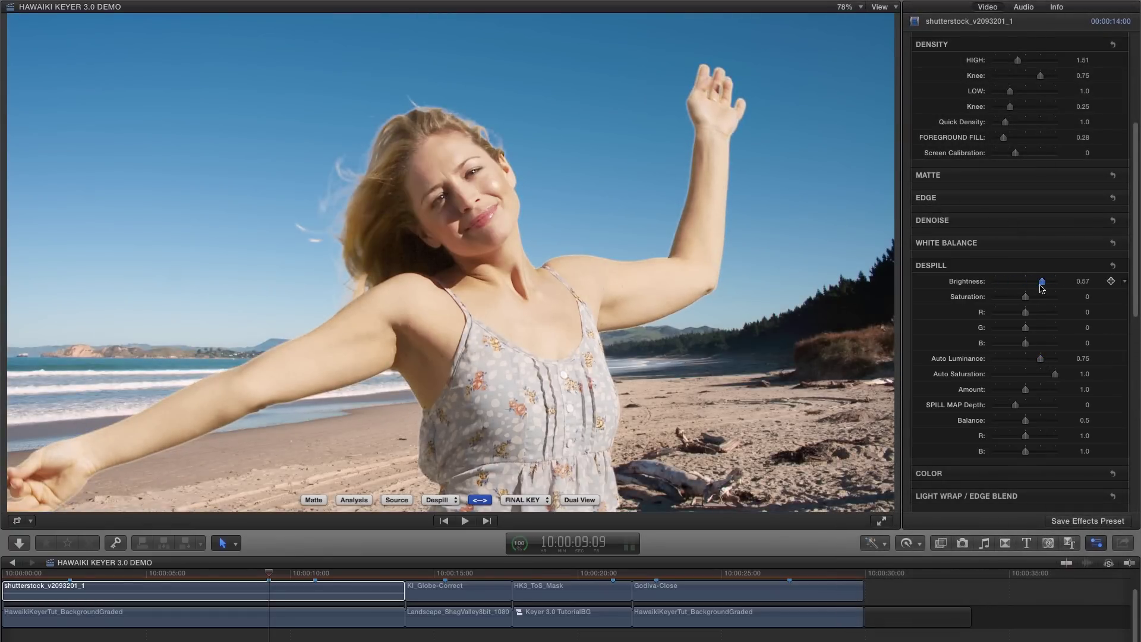
left_click(1113, 266)
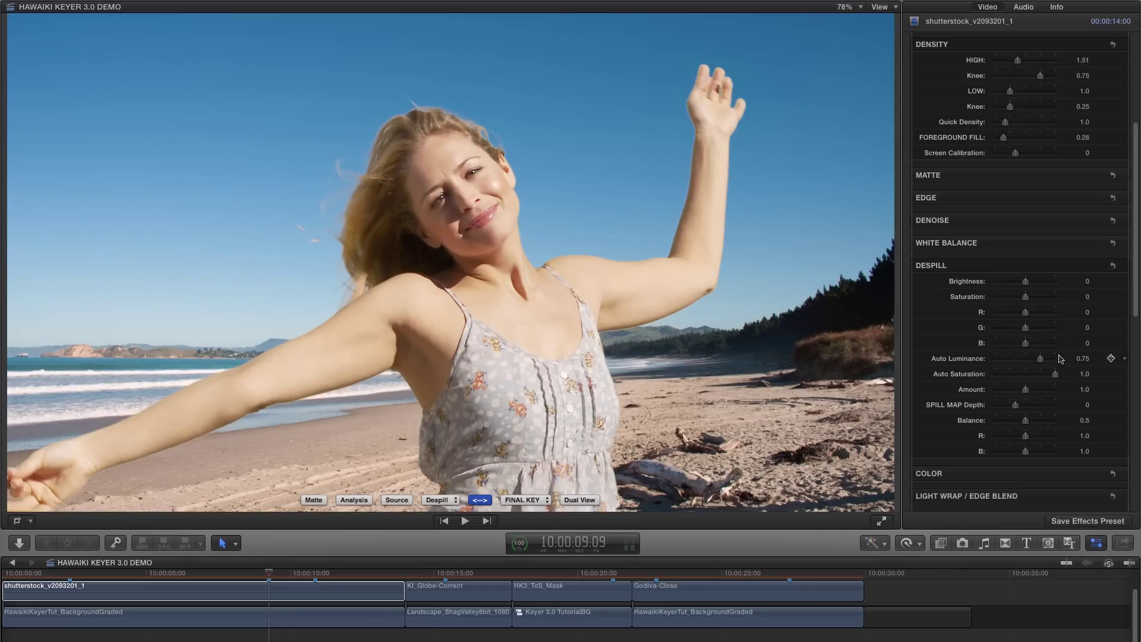
left_click_drag(1025, 343, 1015, 346)
mouse_move(1012, 346)
left_mouse_down()
mouse_move(1034, 346)
mouse_move(982, 346)
mouse_move(1026, 346)
left_mouse_up()
left_click_drag(1026, 298, 964, 295)
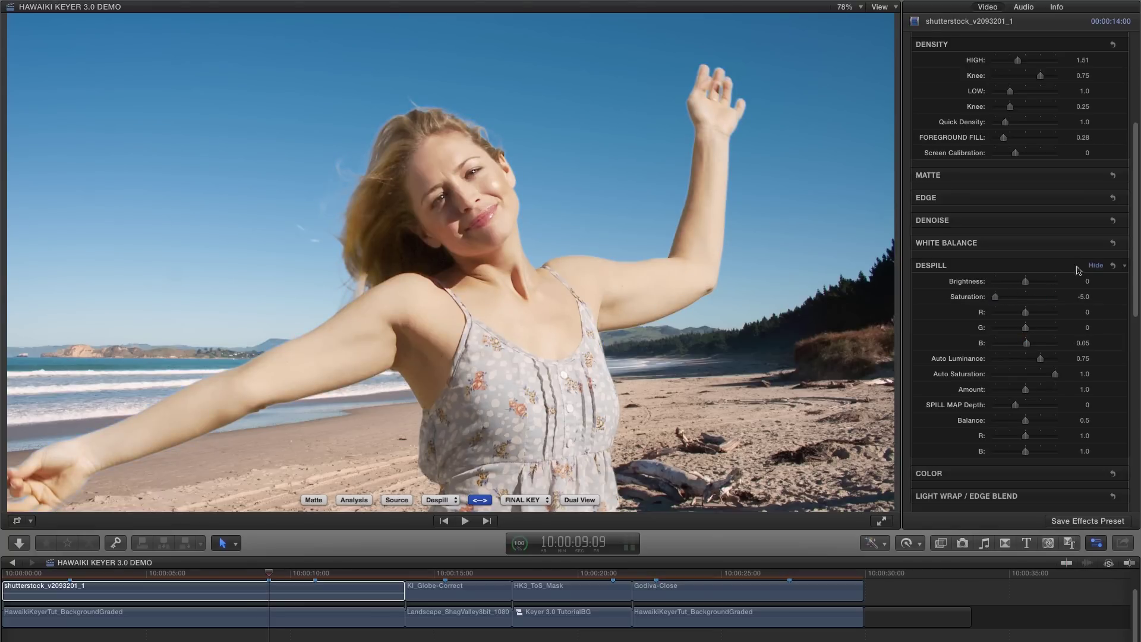
Reset all Despill settings, show the cyan-on-pink Spill Map, and nudge Despill Amount
left_click(1113, 265)
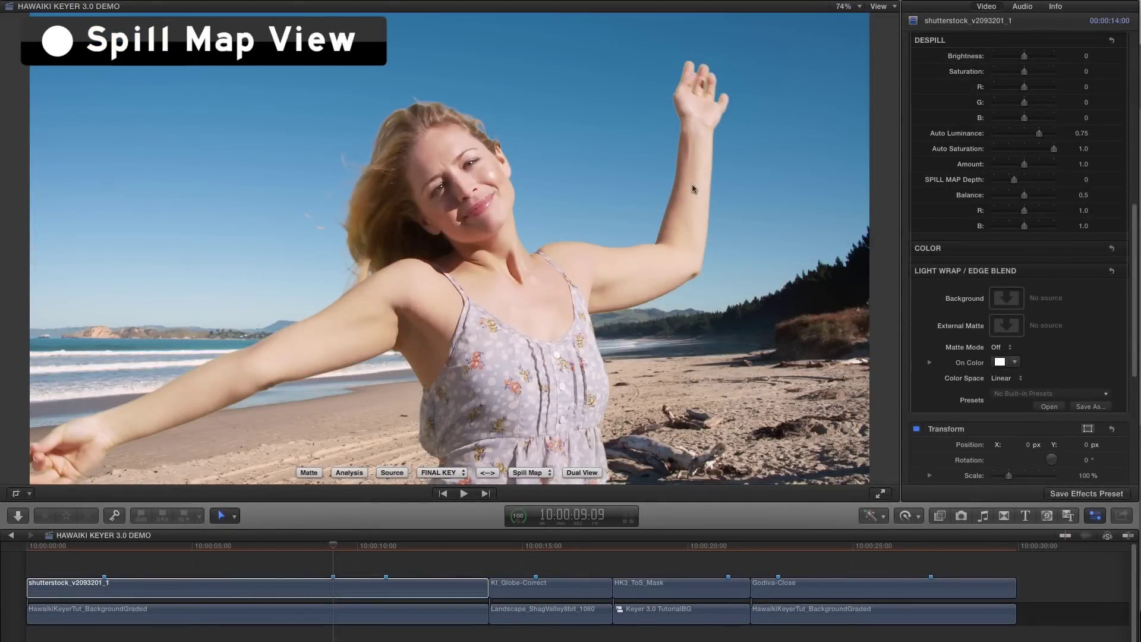
left_click(488, 472)
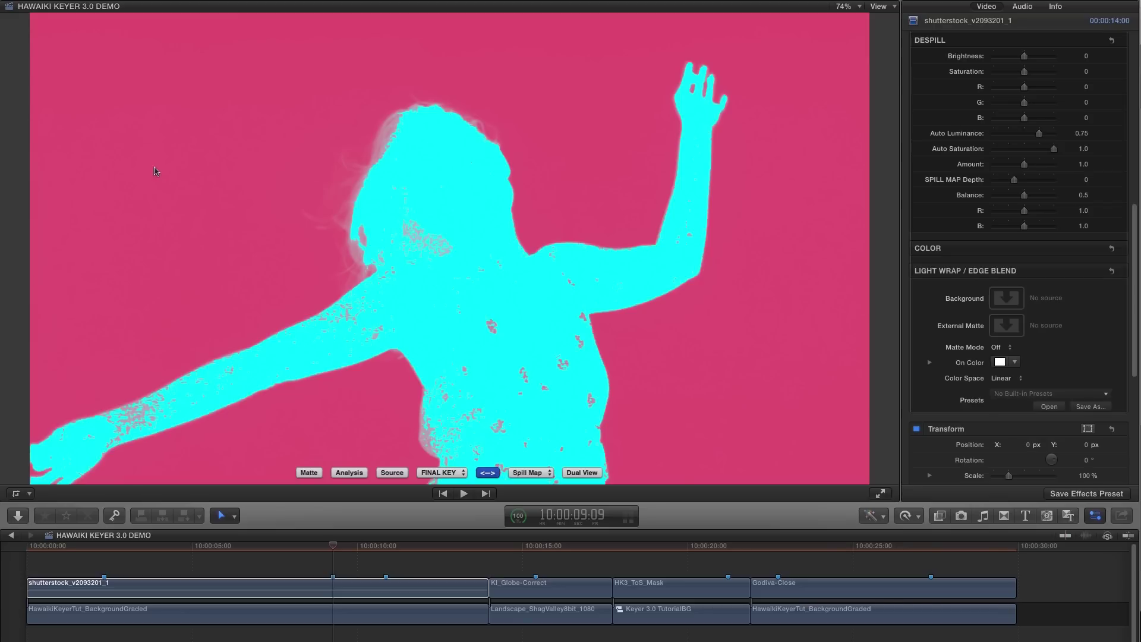
left_click_drag(1024, 164, 1025, 199)
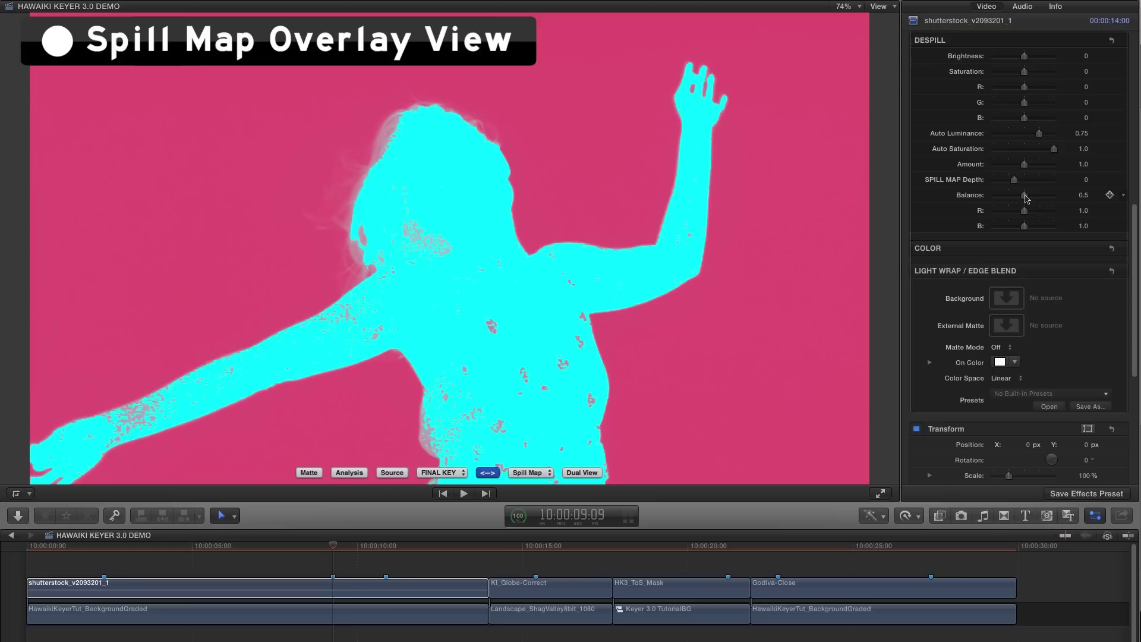
Set spill map depth to 0.08, then return the viewer to the final keyed composite
left_click(528, 473)
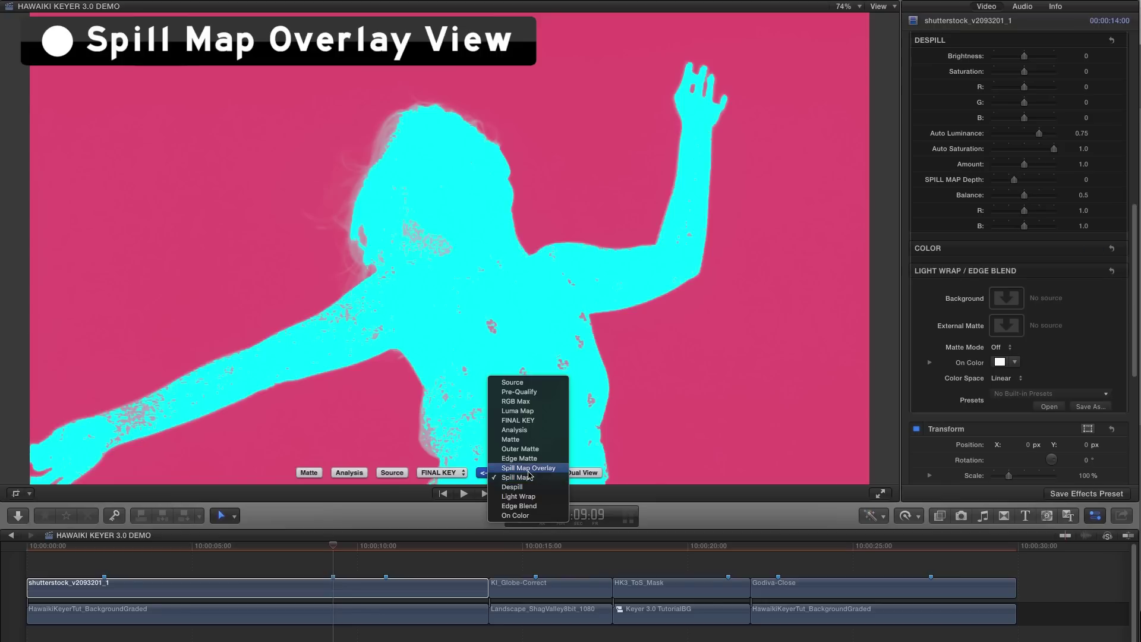
left_click(528, 469)
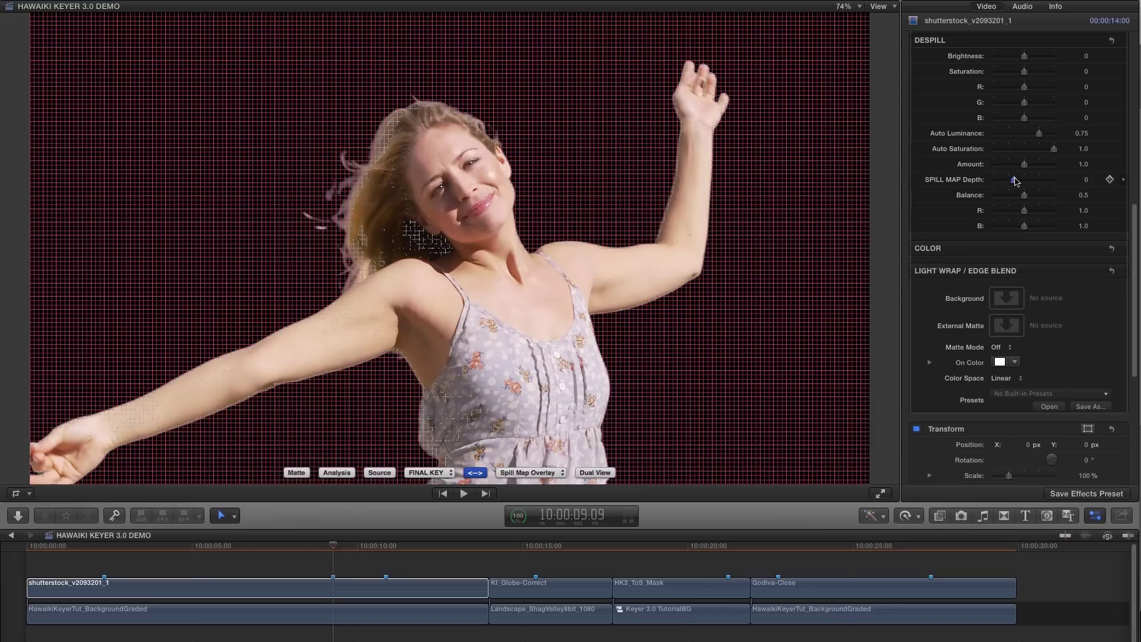
left_click_drag(1015, 180, 1026, 198)
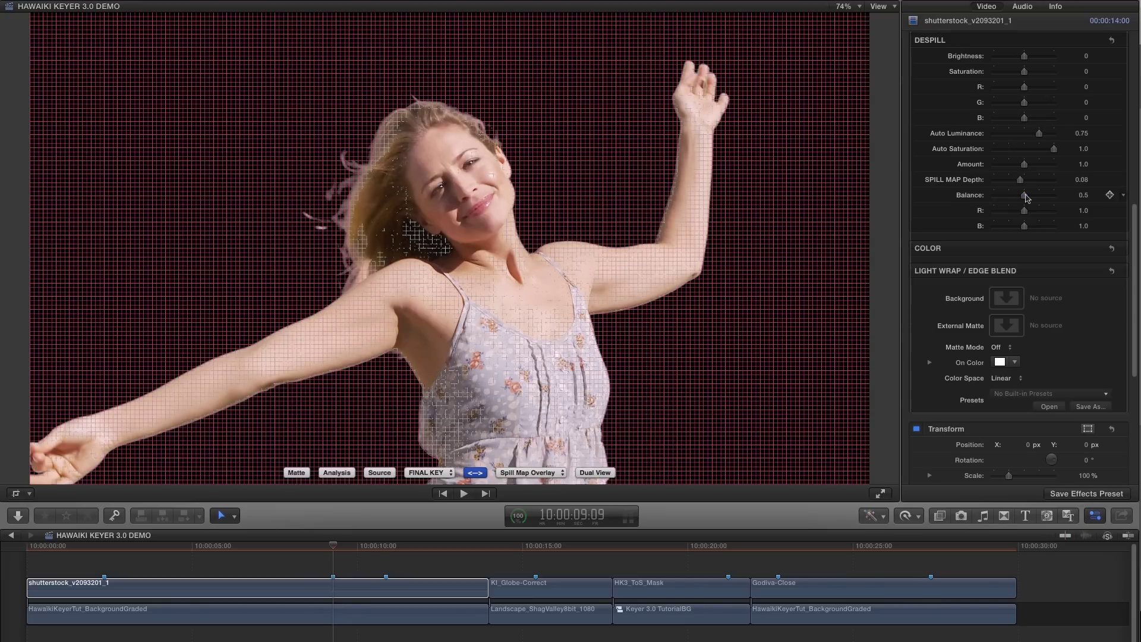
left_click(476, 472)
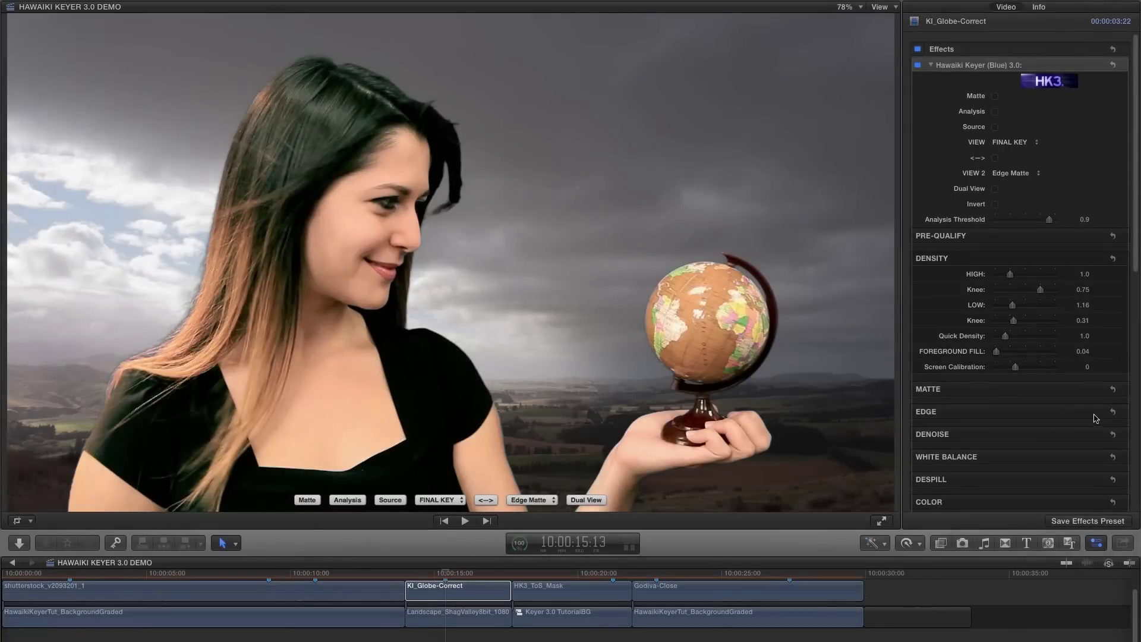
Expand the Edge section, preview the Edge Matte, and widen Edge Width to about 6
scroll(1133, 417, "down", 10)
scroll(1132, 418, "down", 2)
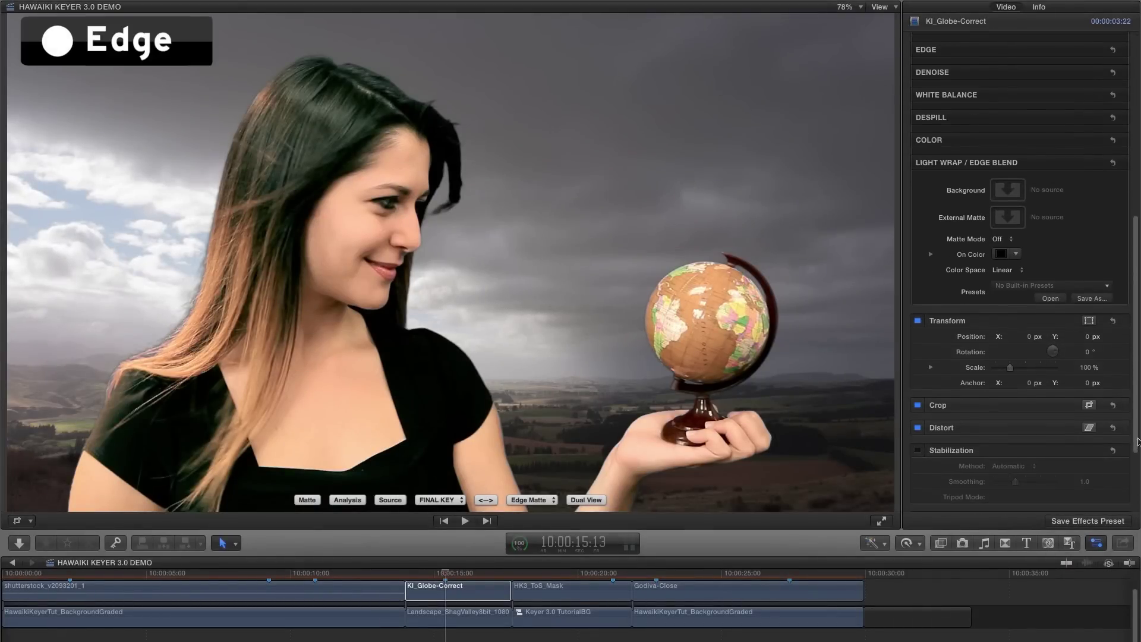
left_click(1093, 52)
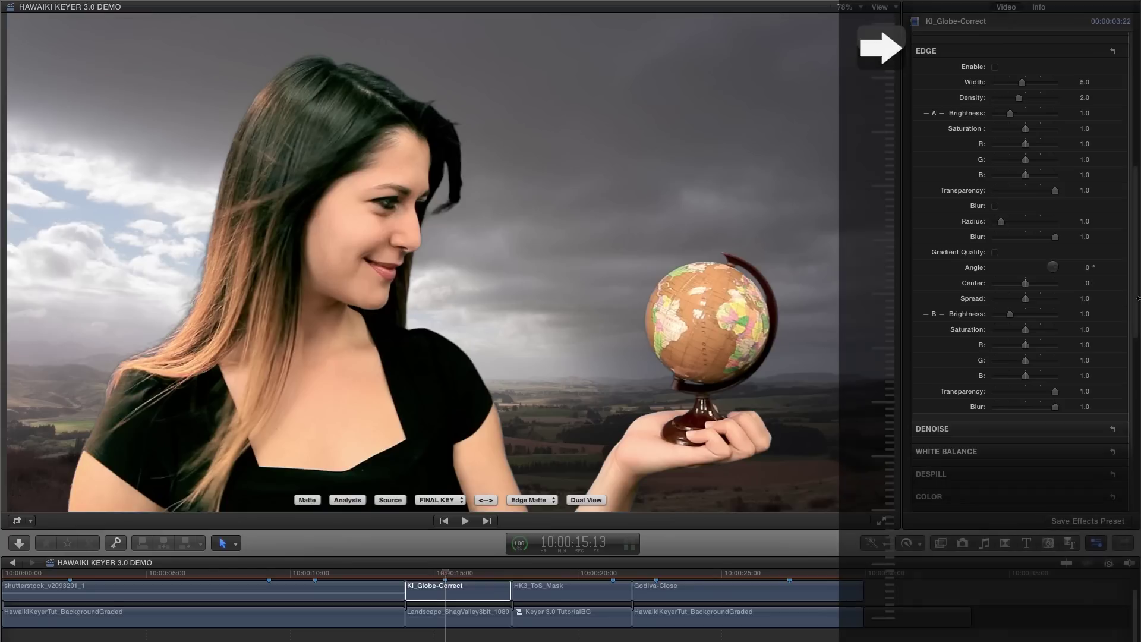
left_click(489, 502)
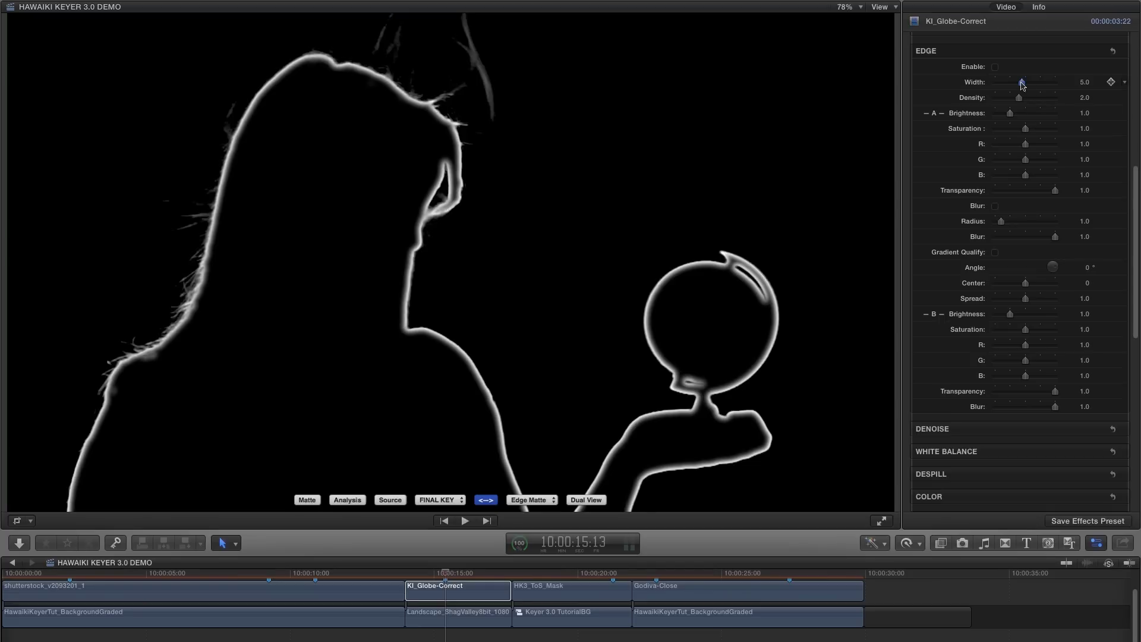
mouse_move(1022, 82)
left_mouse_down()
mouse_move(989, 85)
mouse_move(1054, 90)
mouse_move(1025, 91)
left_mouse_up()
Enable the globe clip's Edge, try A Brightness and Saturation, then reset Edge to Width 5.0, Transparency 1.0
left_click(488, 500)
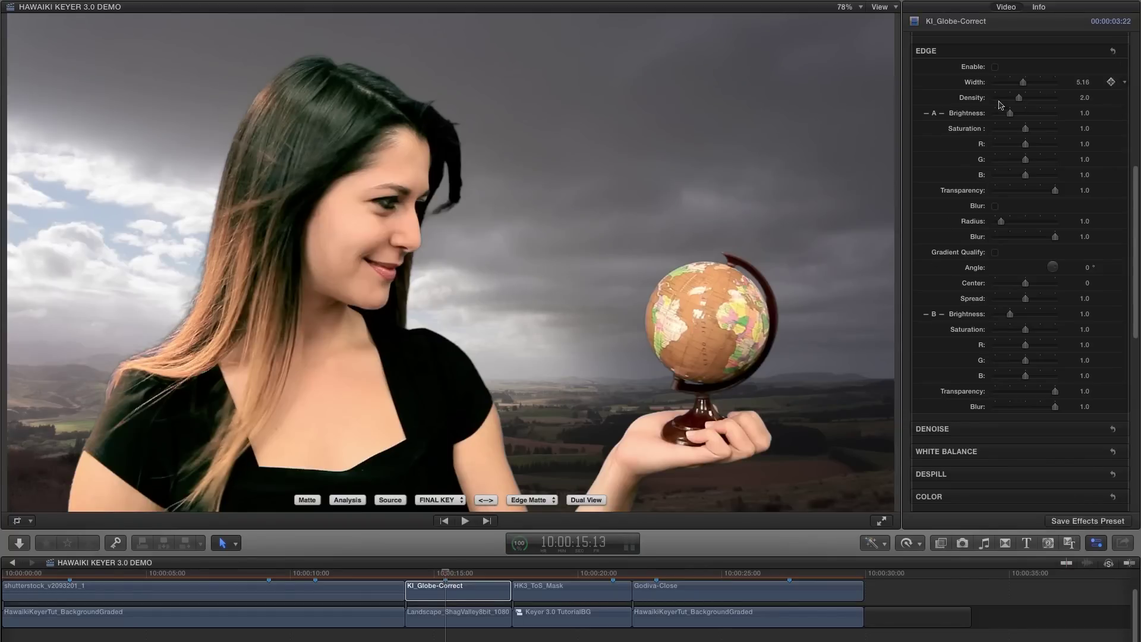
left_click(995, 67)
left_click_drag(1009, 112, 1027, 135)
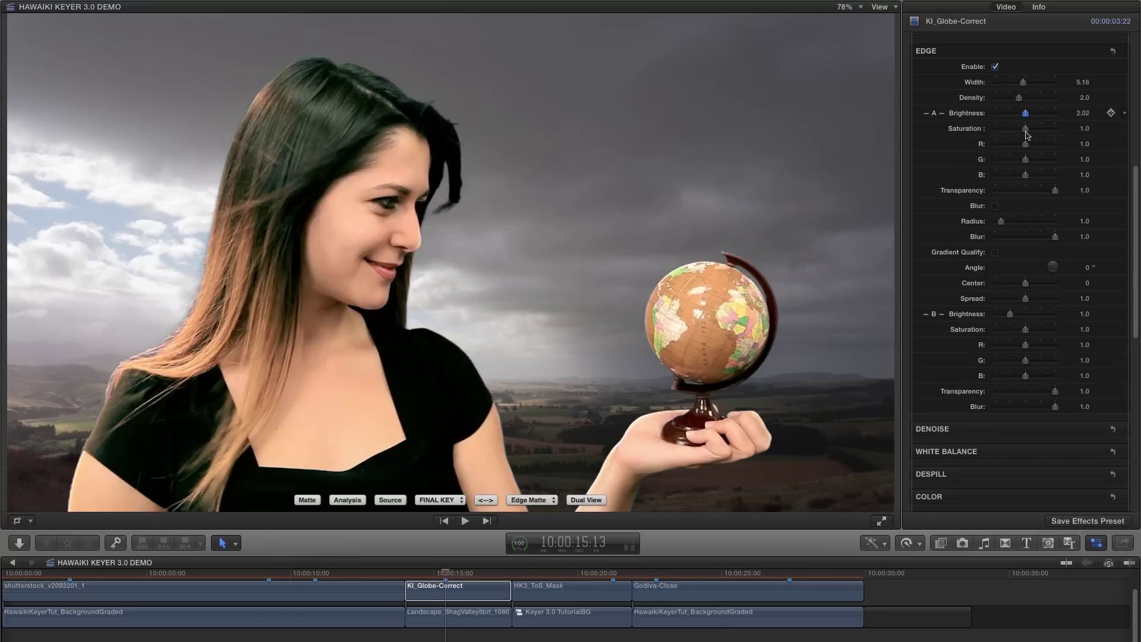
left_click_drag(1025, 129, 1033, 192)
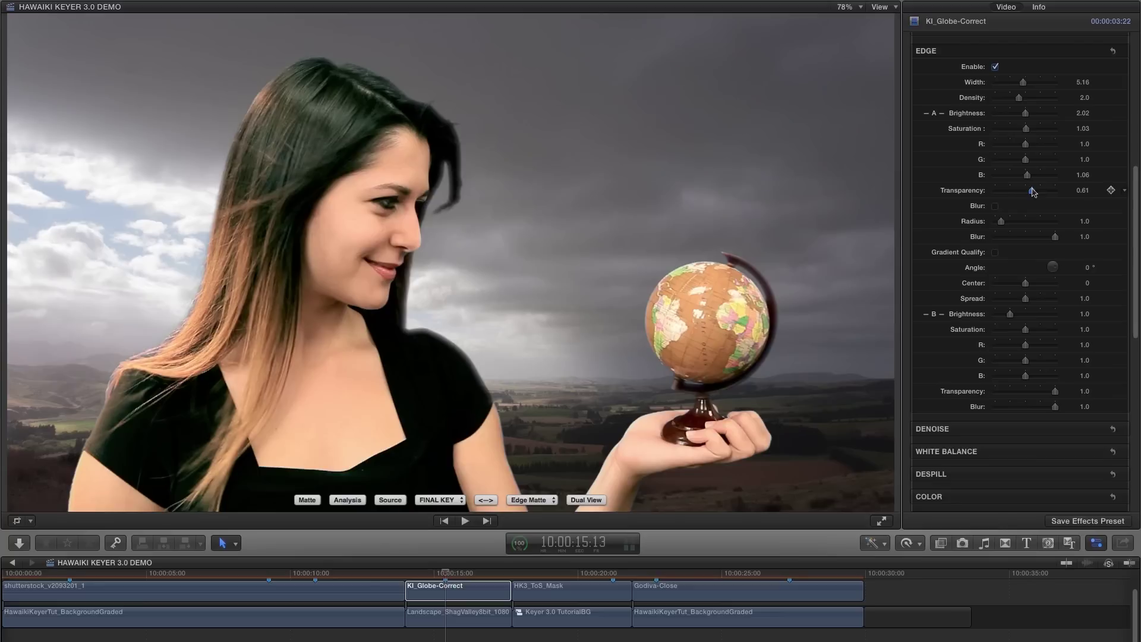
left_click(1114, 52)
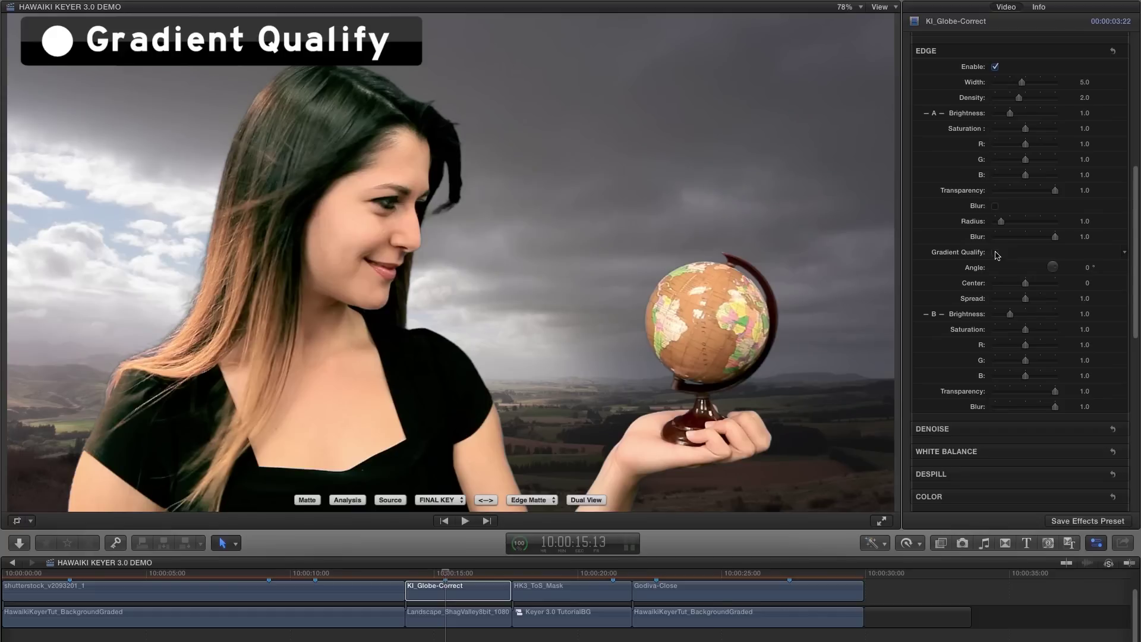
Enable Edge Gradient Qualify with Angle -158.1°, Center 0.2 and Spread 0.17, checking the edge matte
left_click(995, 252)
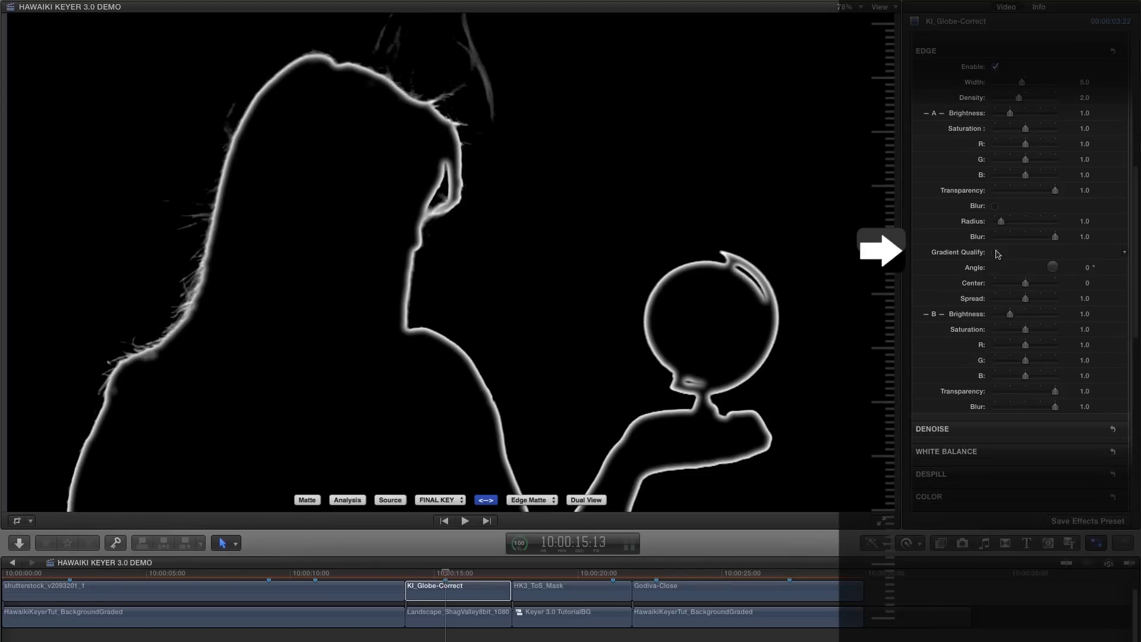
left_click(996, 252)
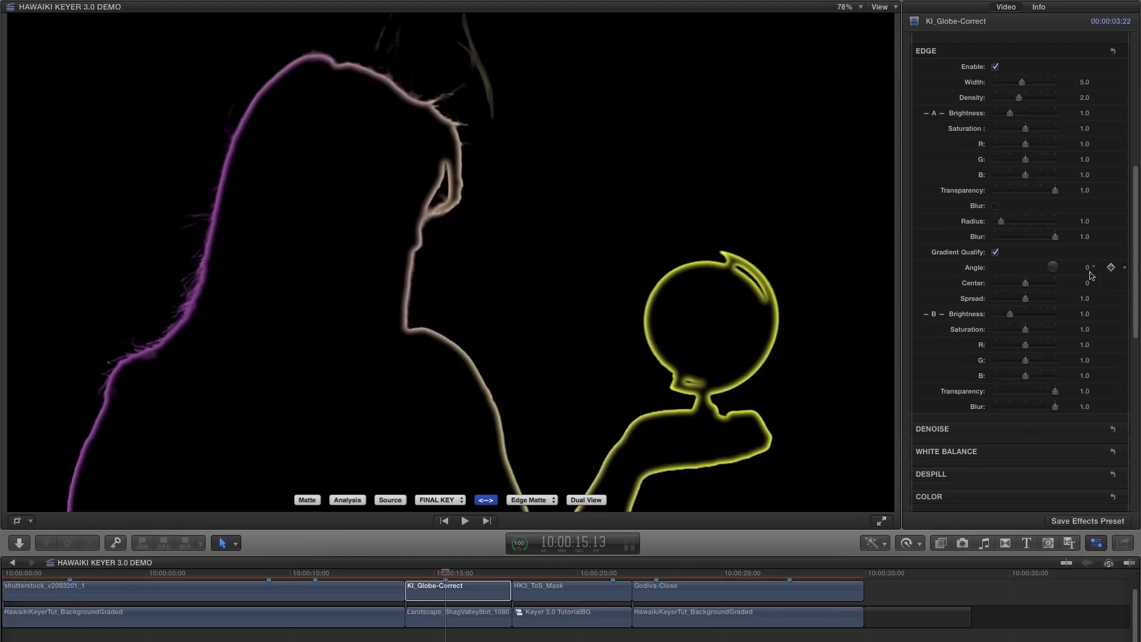
left_click_drag(1088, 270, 1000, 298)
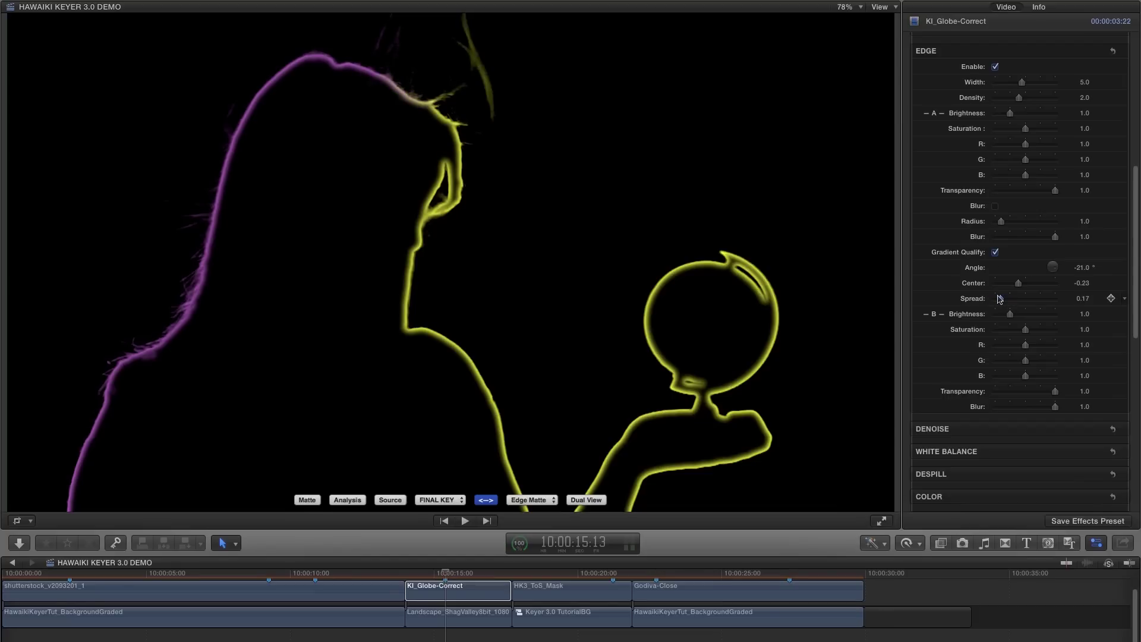
left_click(486, 500)
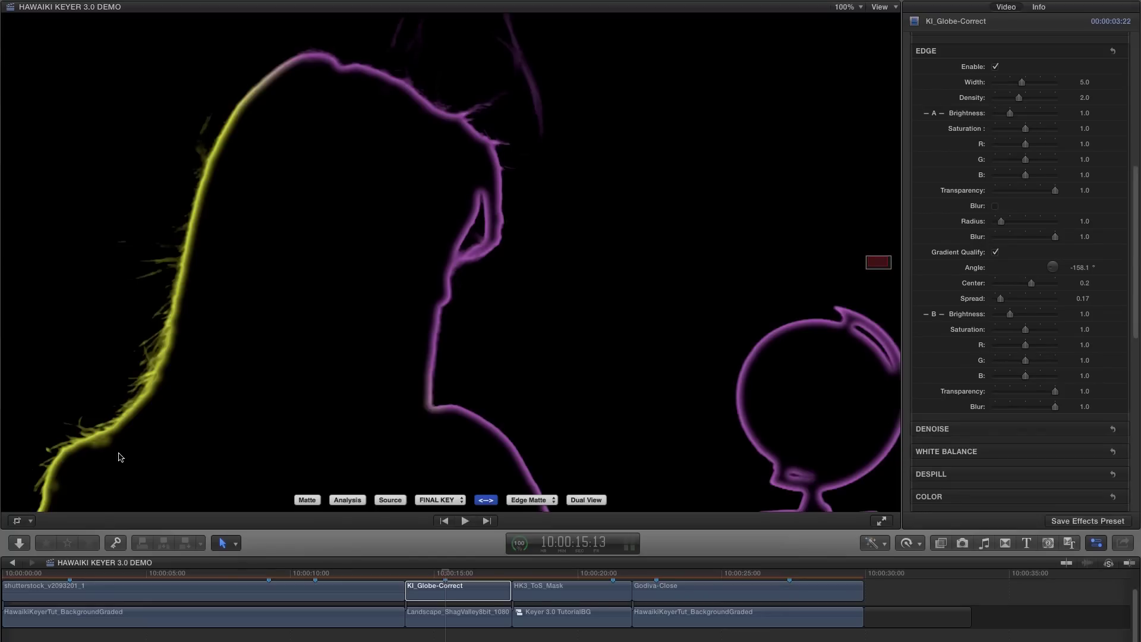
Set edge B Brightness to 2.67, its blue channel to 0.71, and A Brightness to 1.94
left_click(486, 501)
left_click_drag(1009, 314, 1037, 323)
left_click_drag(1026, 375, 1016, 381)
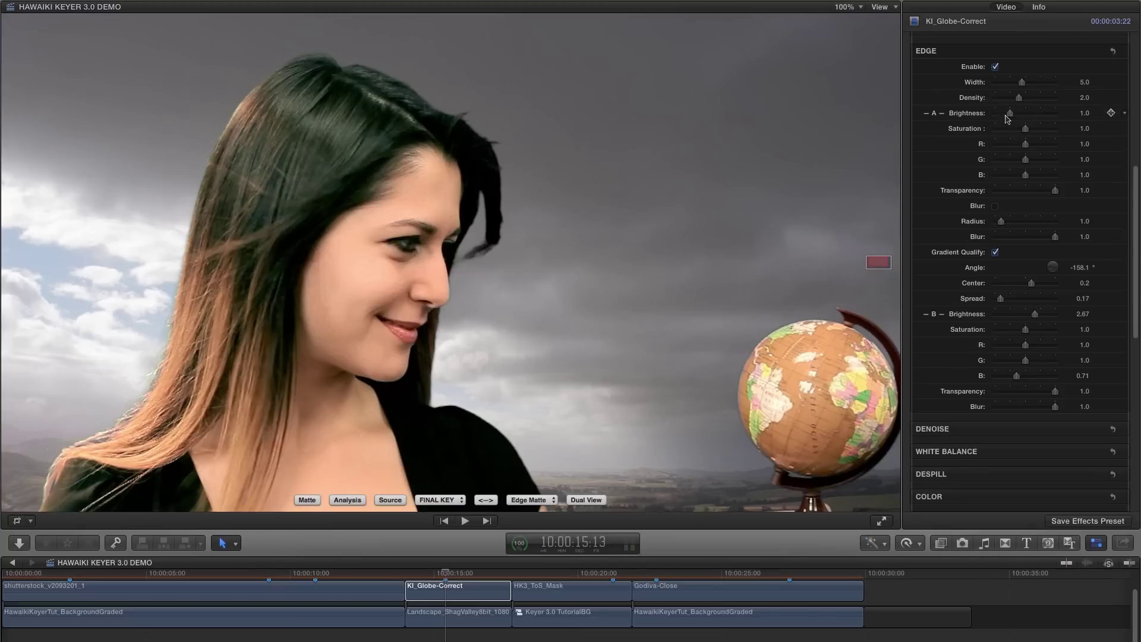
mouse_move(1011, 114)
left_mouse_down()
mouse_move(1046, 119)
mouse_move(1011, 128)
mouse_move(1034, 132)
mouse_move(1025, 131)
left_mouse_up()
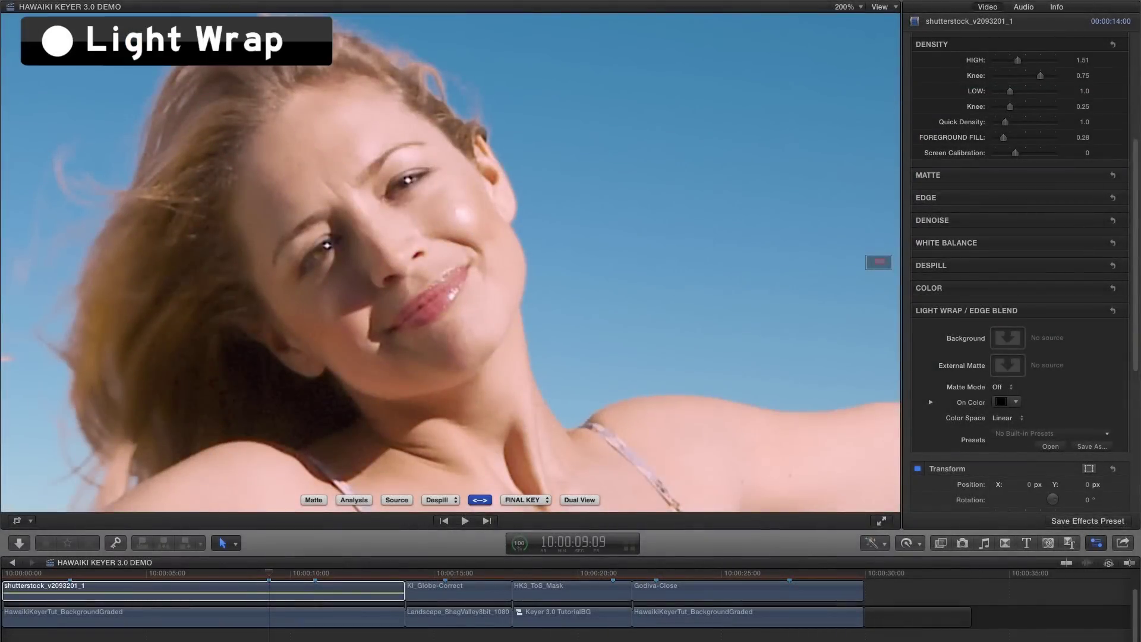
Set the keyer's Light Wrap Background source to the graded HawaikiKeyerTut clip
left_click(1100, 310)
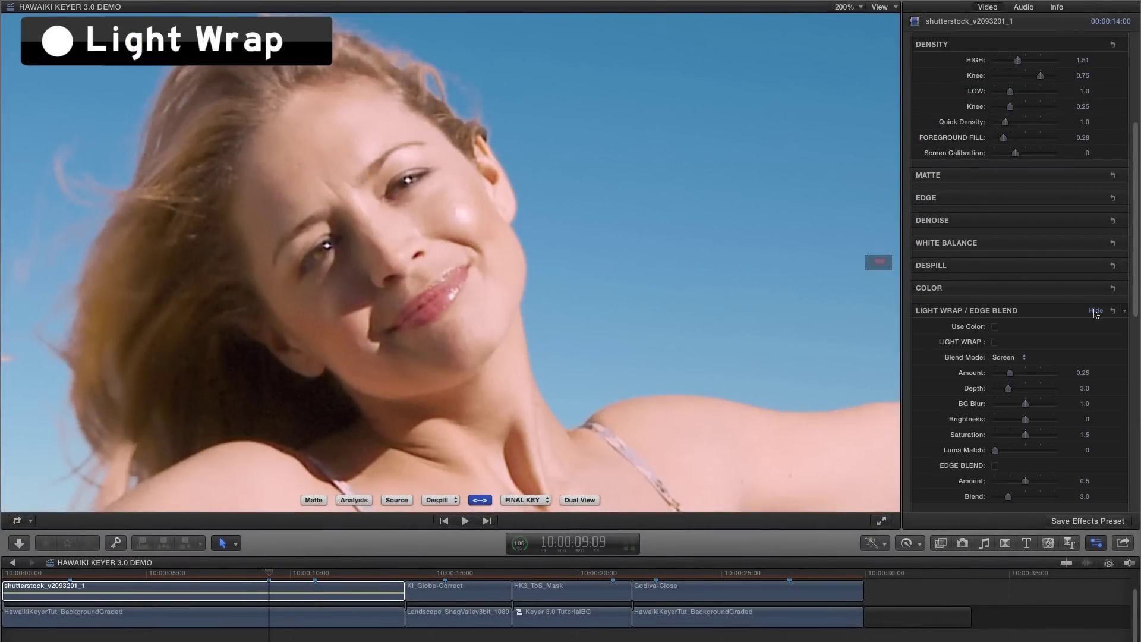
left_click_drag(1137, 284, 1139, 380)
left_click(1007, 290)
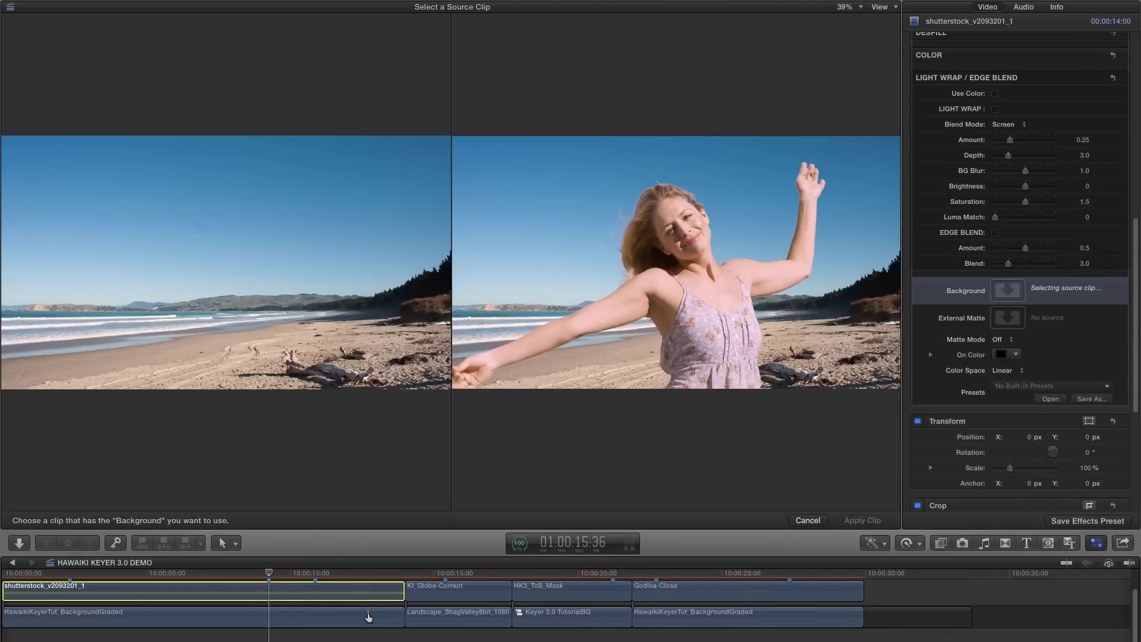
left_click(369, 617)
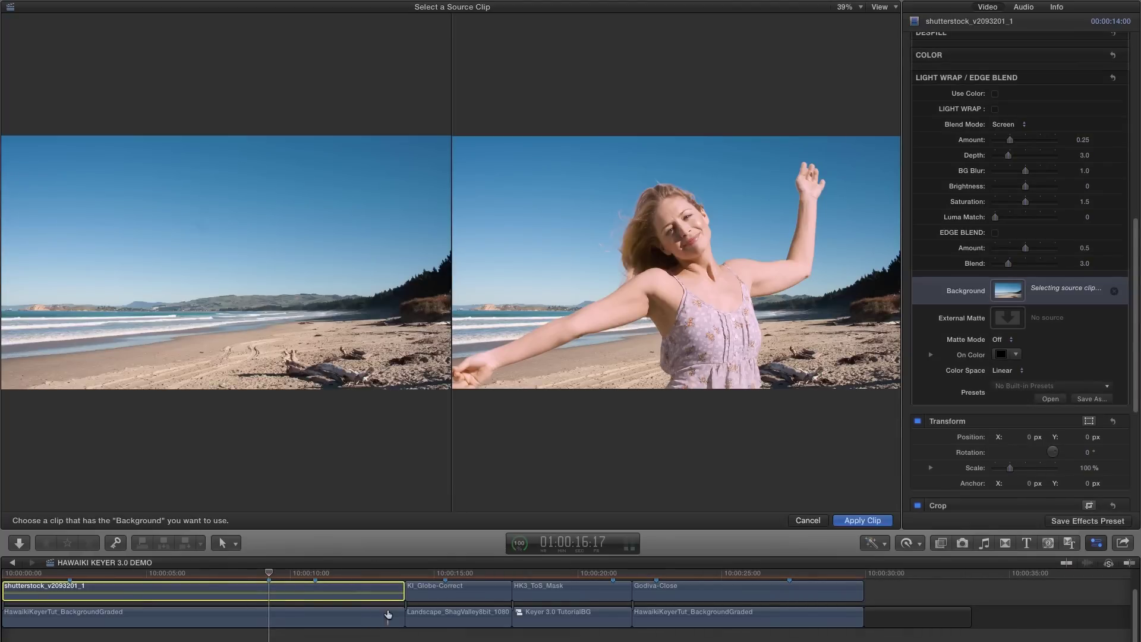
left_click(862, 521)
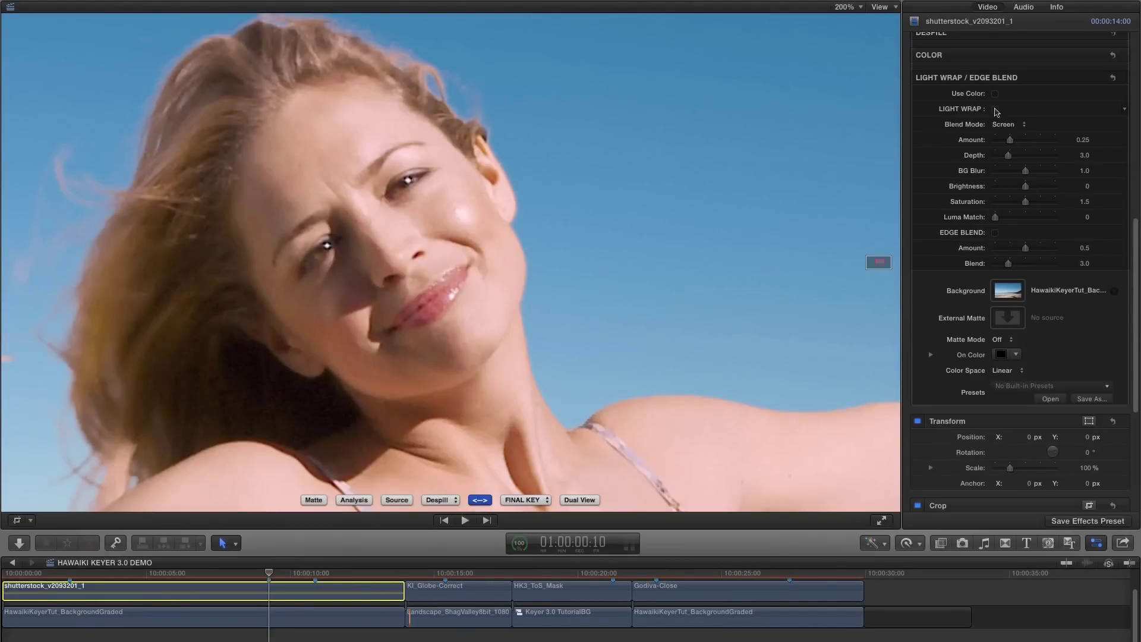
Turn on Light Wrap in Add mode, view the wrap pass, and lower brightness to -0.15
left_click(995, 109)
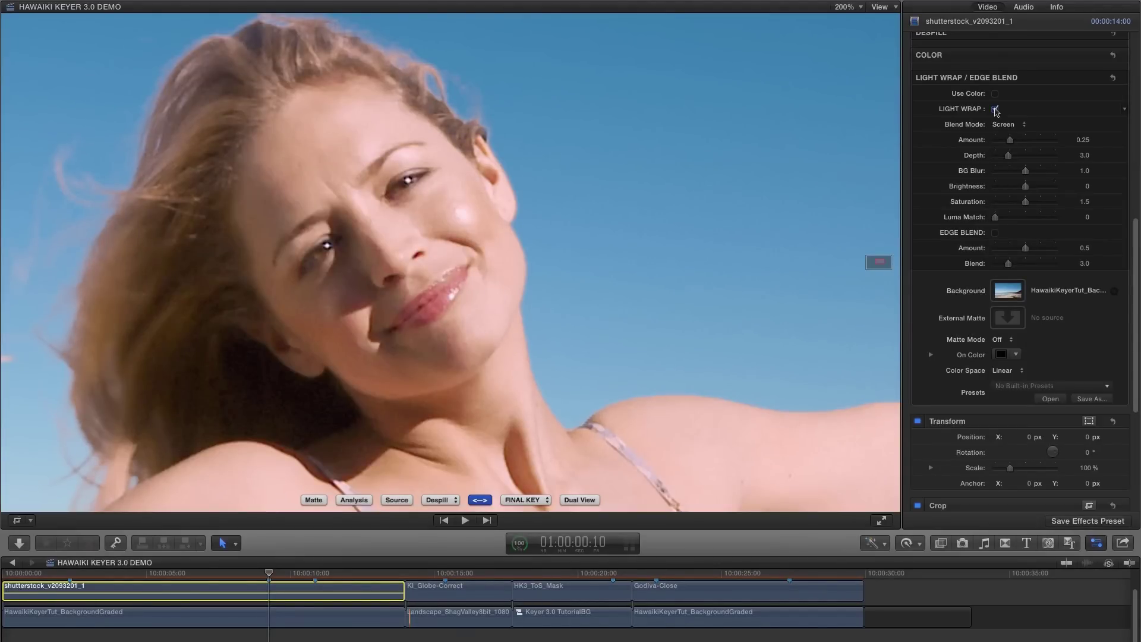
left_click_drag(1010, 141, 1033, 144)
left_click(1008, 125)
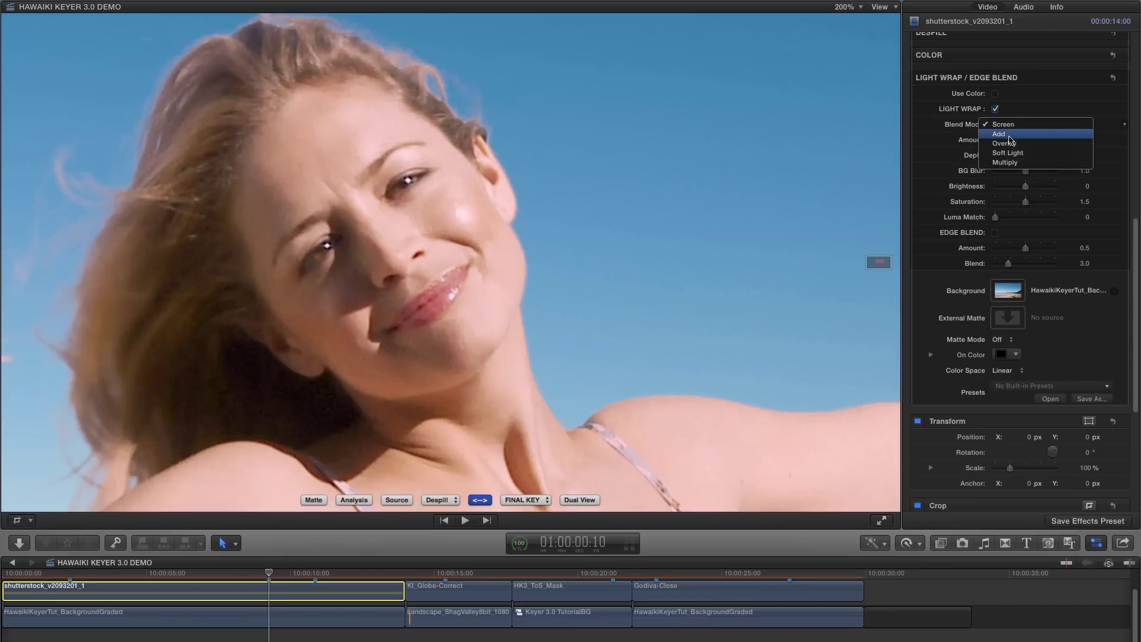
left_click(1009, 136)
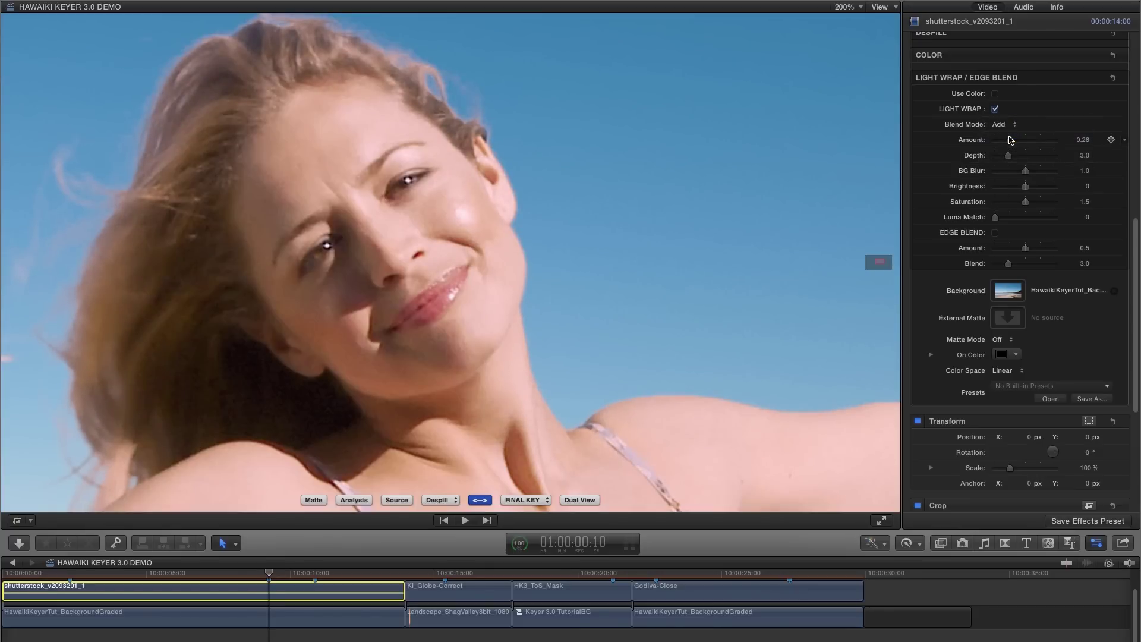
scroll(1009, 140, "up", 10)
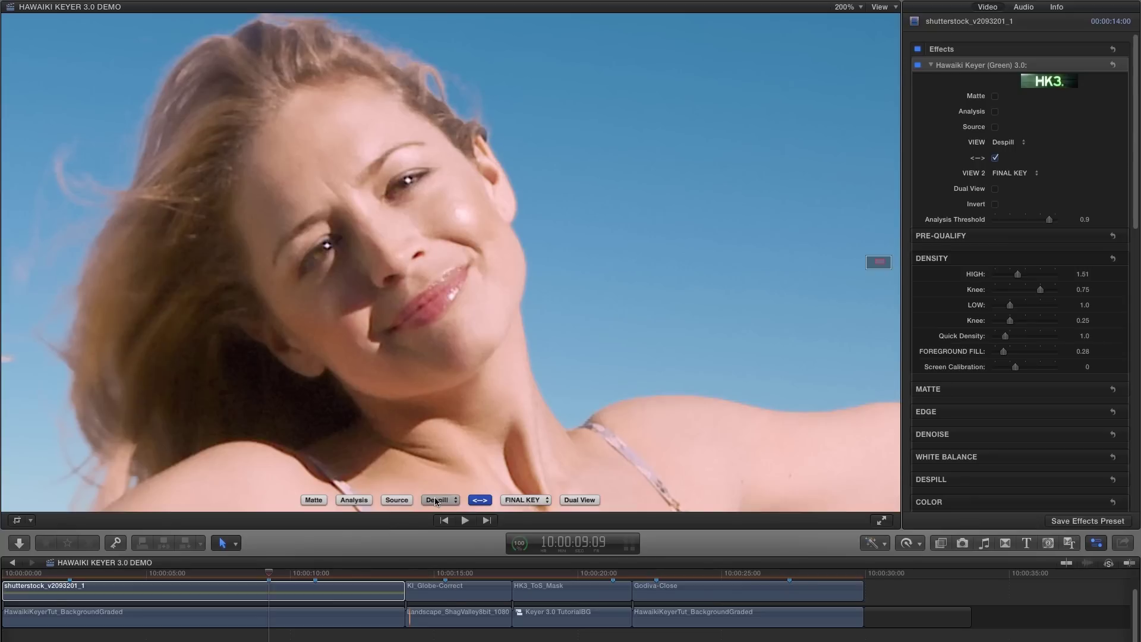
left_click(439, 500)
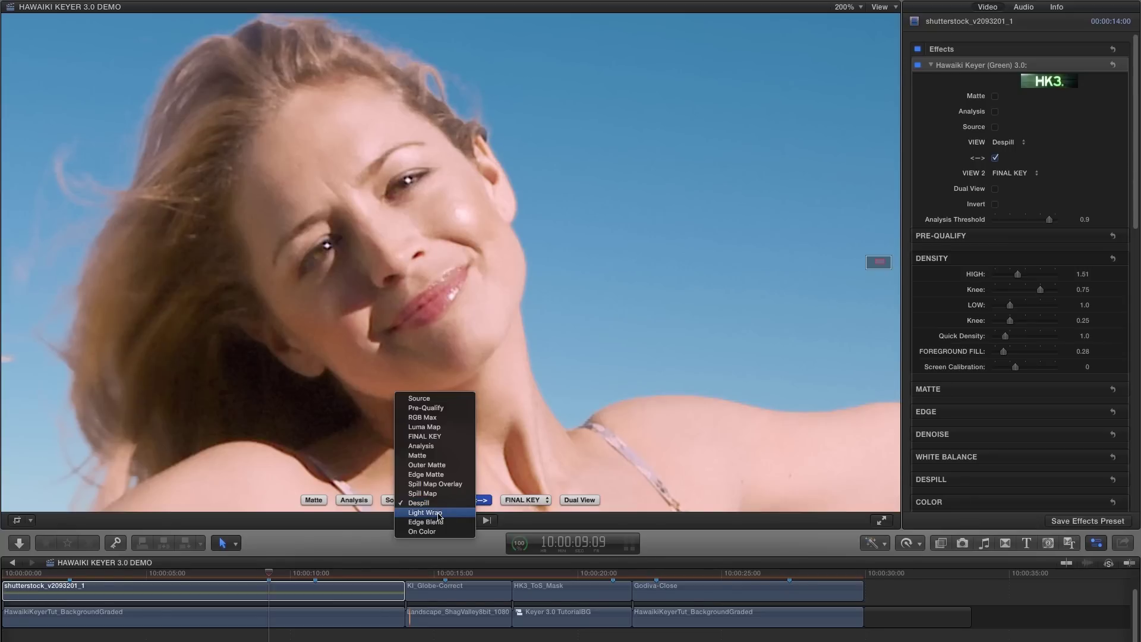
left_click(439, 514)
scroll(1038, 152, "down", 10)
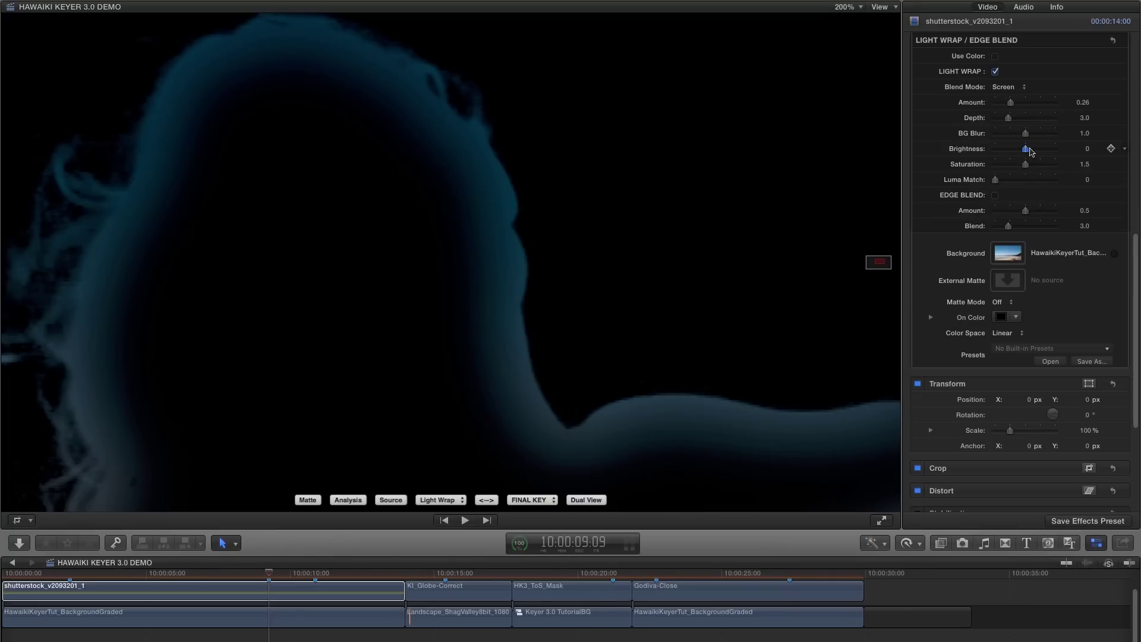
mouse_move(1037, 152)
left_mouse_down()
mouse_move(1016, 151)
mouse_move(1037, 166)
mouse_move(1025, 168)
left_mouse_up()
Raise the Edge Blend Amount from 0.5 to about 0.52 while previewing the edge blend view
left_click(486, 501)
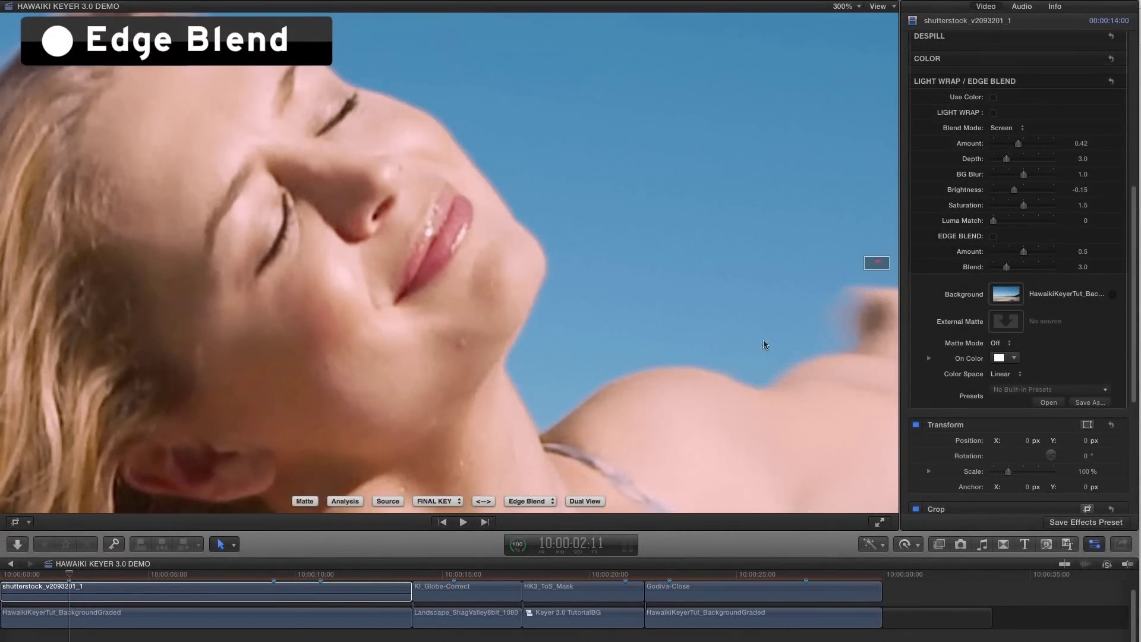
left_click(483, 502)
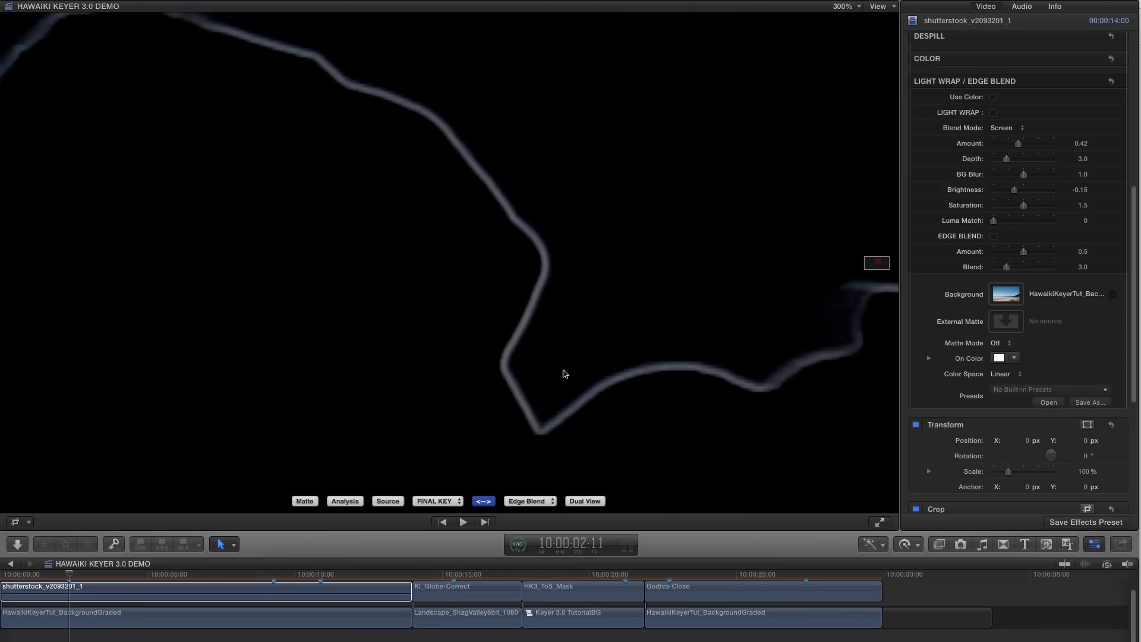
mouse_move(1023, 252)
left_mouse_down()
mouse_move(1056, 259)
mouse_move(1043, 255)
left_mouse_up()
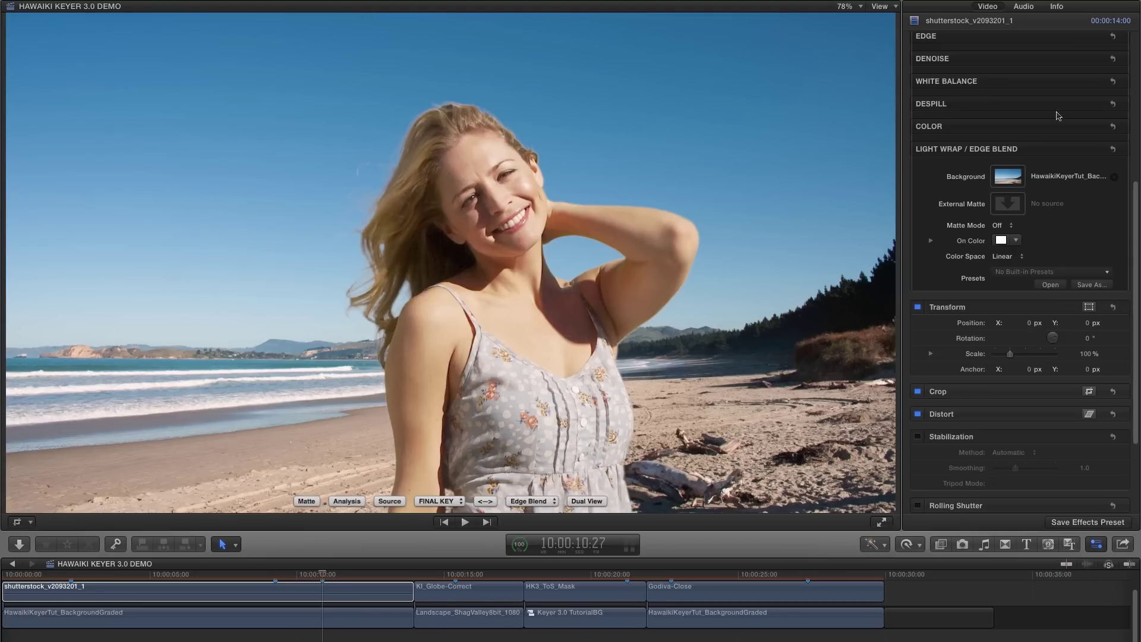
Set White Balance Type to Skin, sample the woman's face as reference, and apply it to Image
left_click(1096, 82)
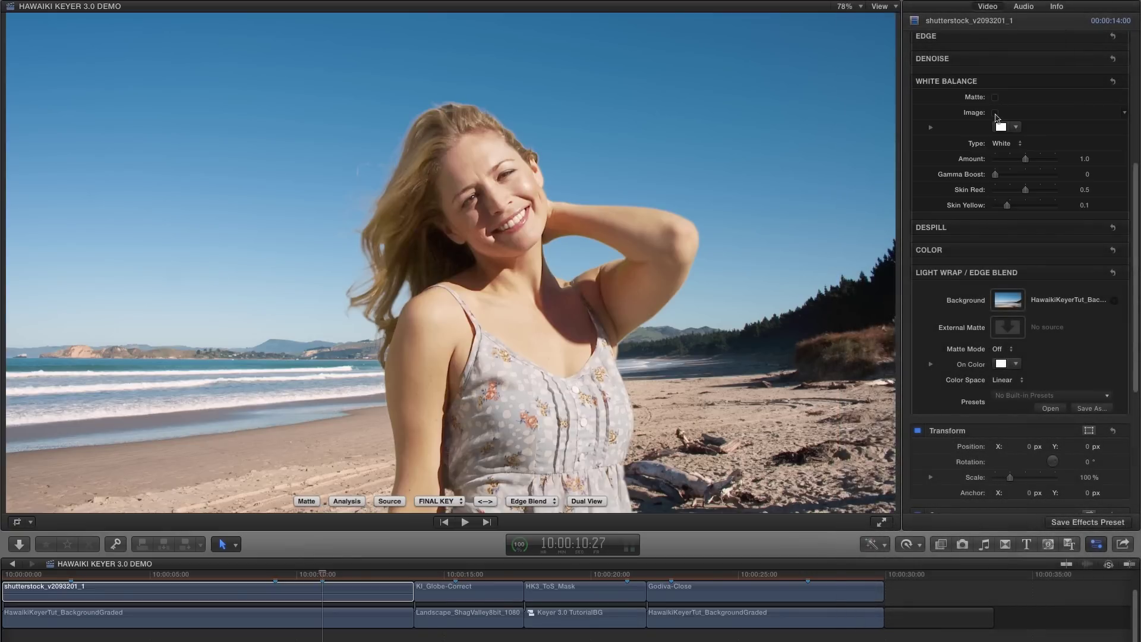
left_click(1008, 143)
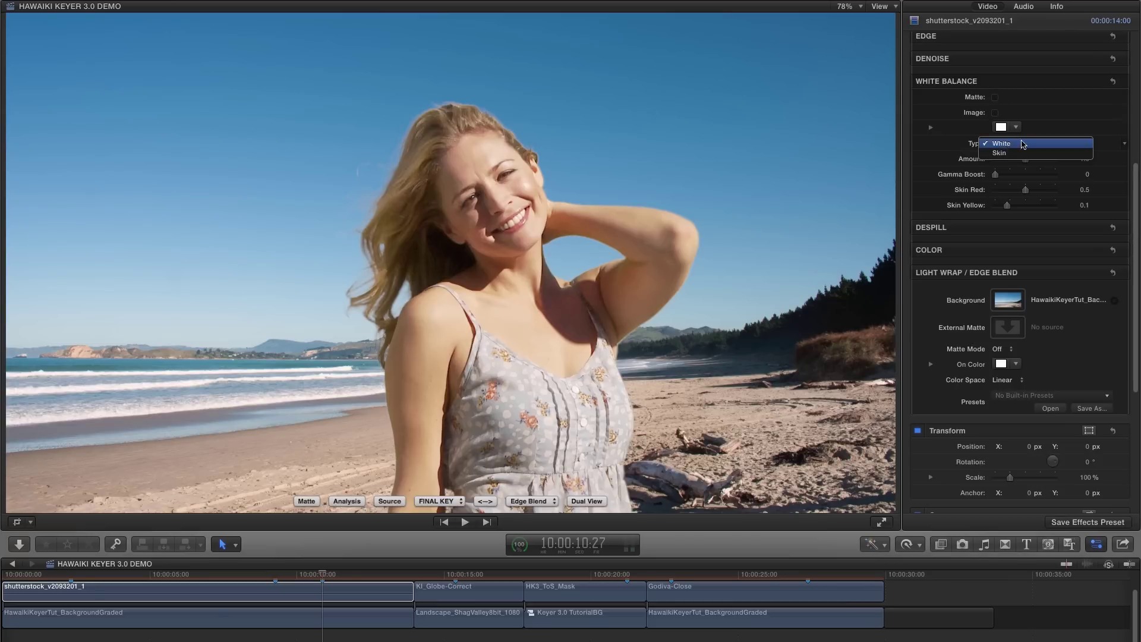
left_click(1055, 153)
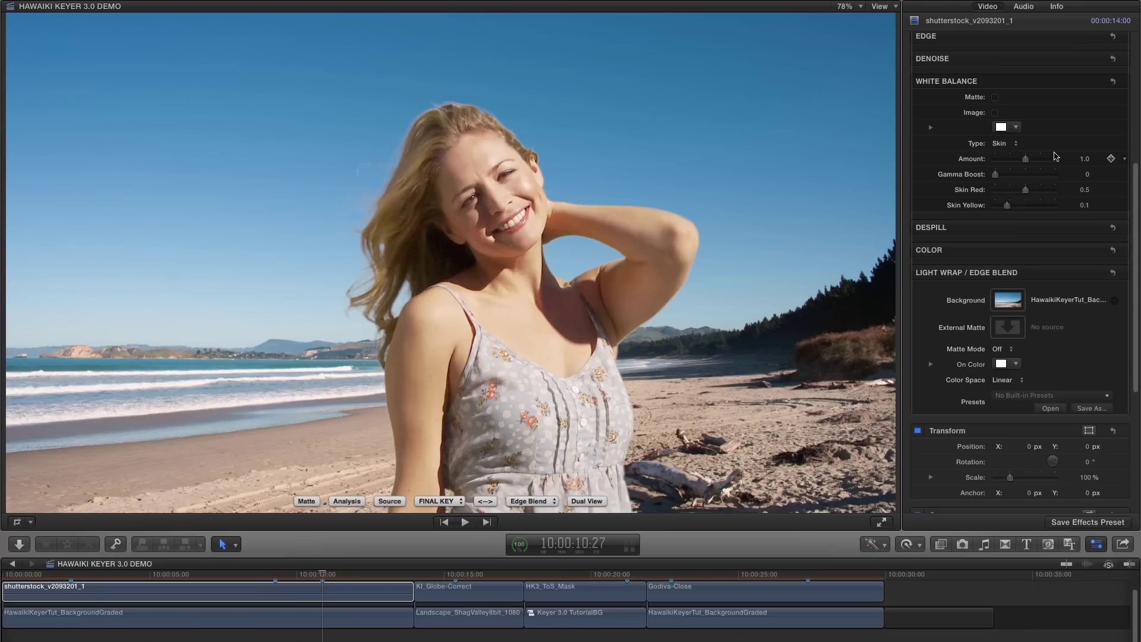
left_click(1001, 126)
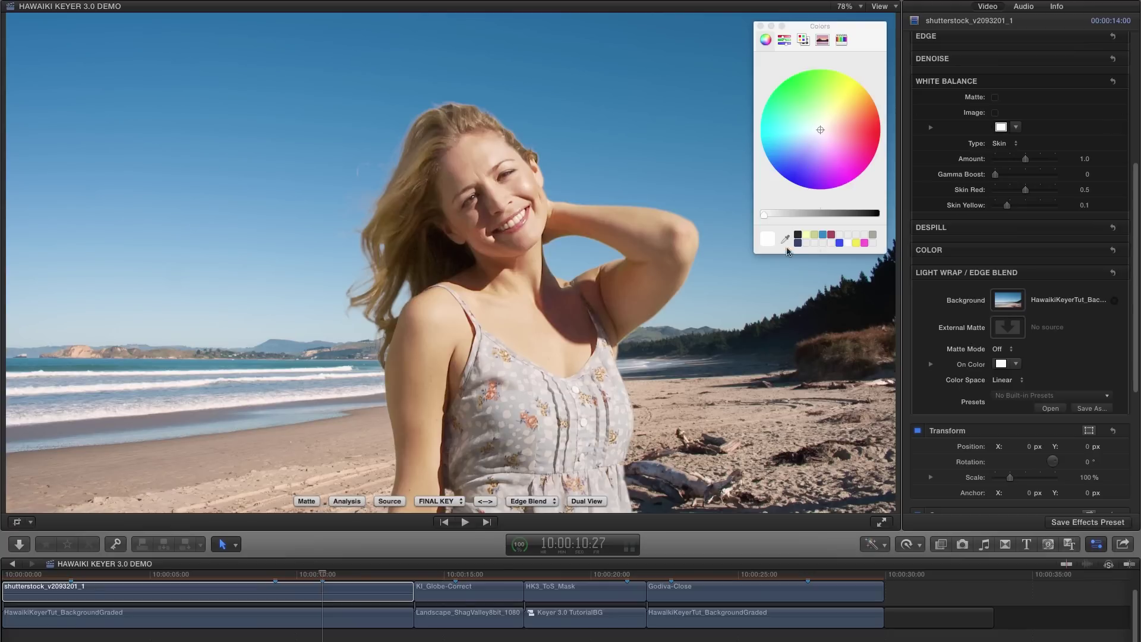
left_click(786, 239)
left_click(532, 188)
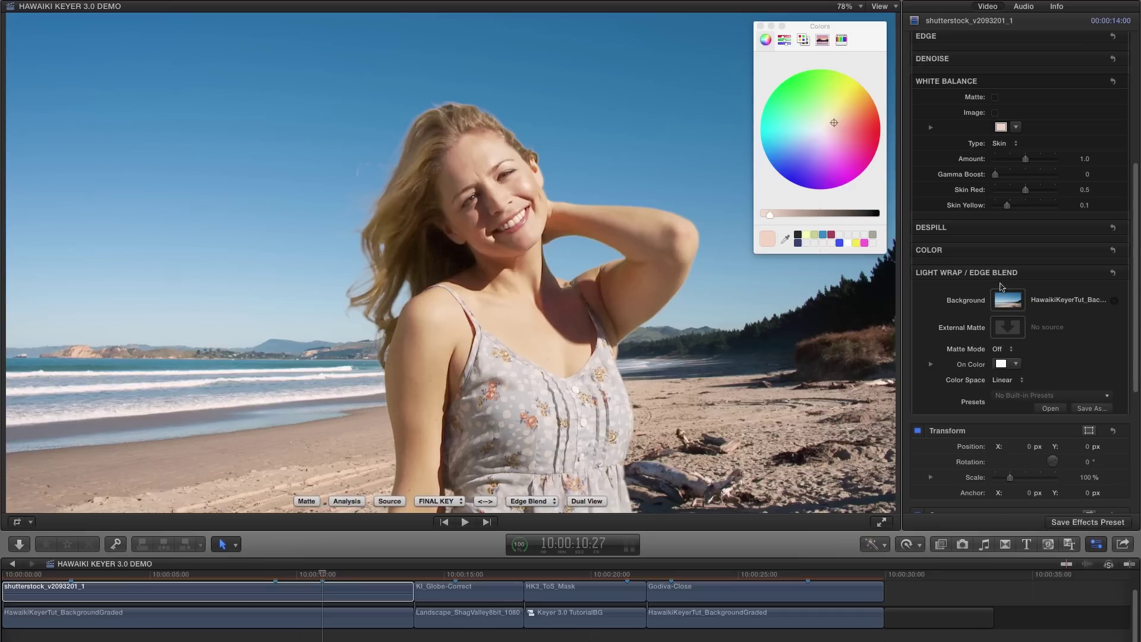
left_click(995, 113)
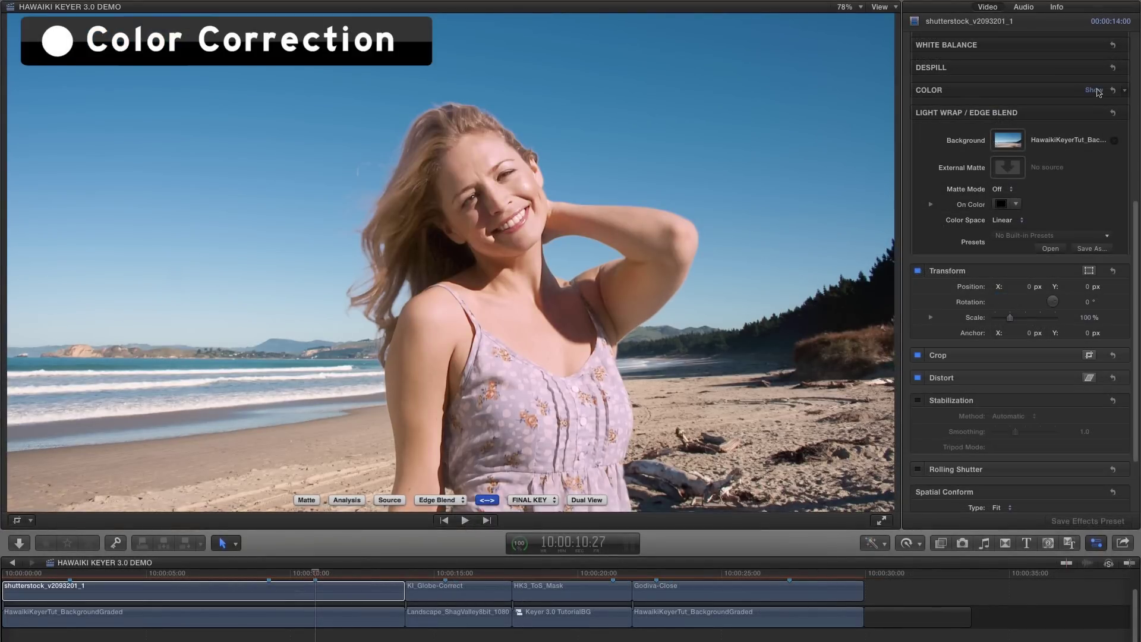
Enable Color correction on the key with Low B at 0.12 and Mid at -0.1
left_click(1097, 90)
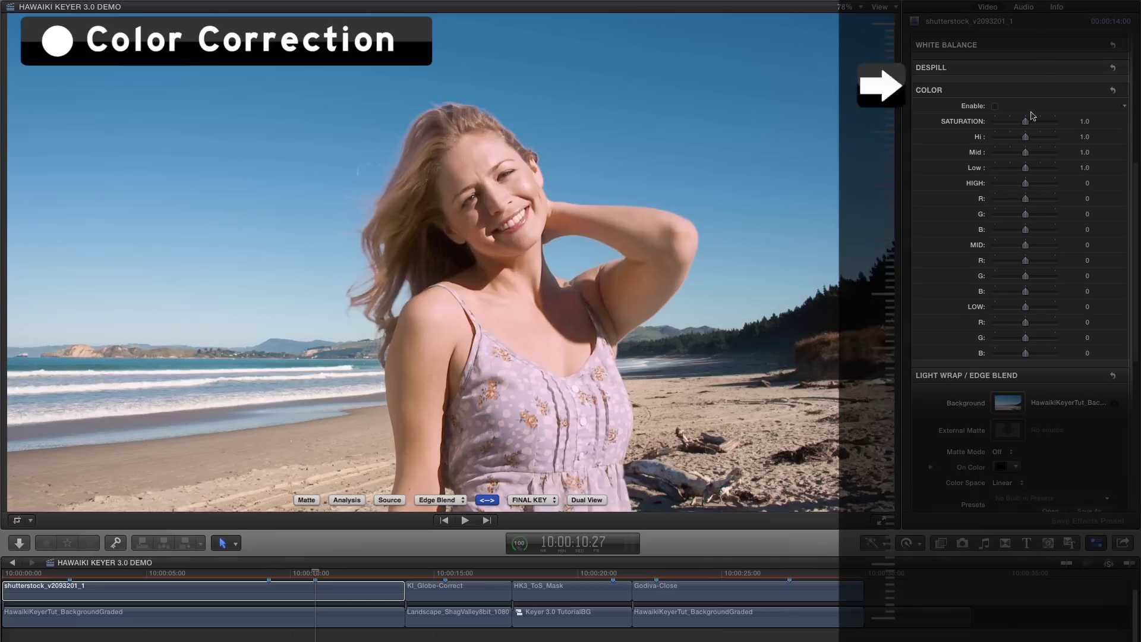
left_click(995, 106)
left_click_drag(1025, 353, 1029, 354)
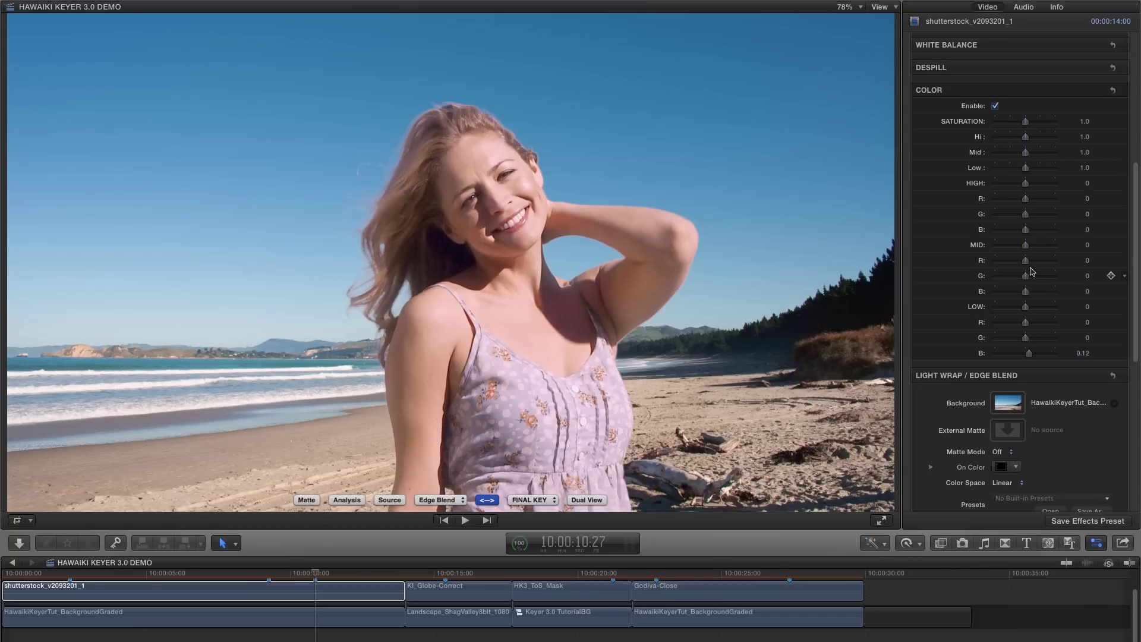
left_click_drag(1025, 245, 1022, 246)
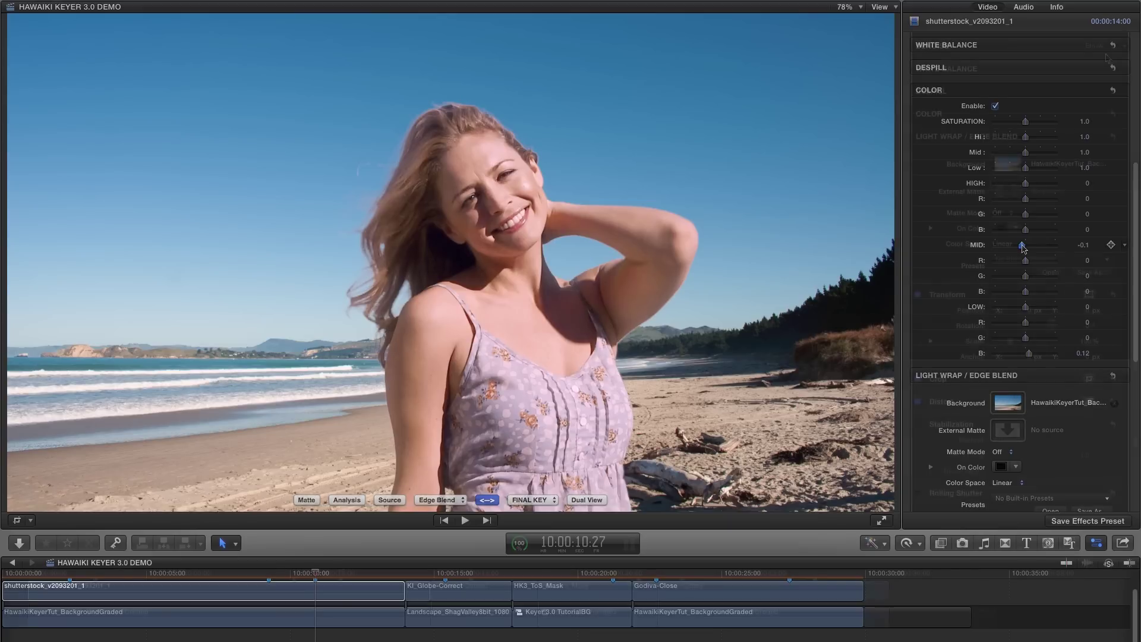
left_click(1096, 89)
left_click(1096, 46)
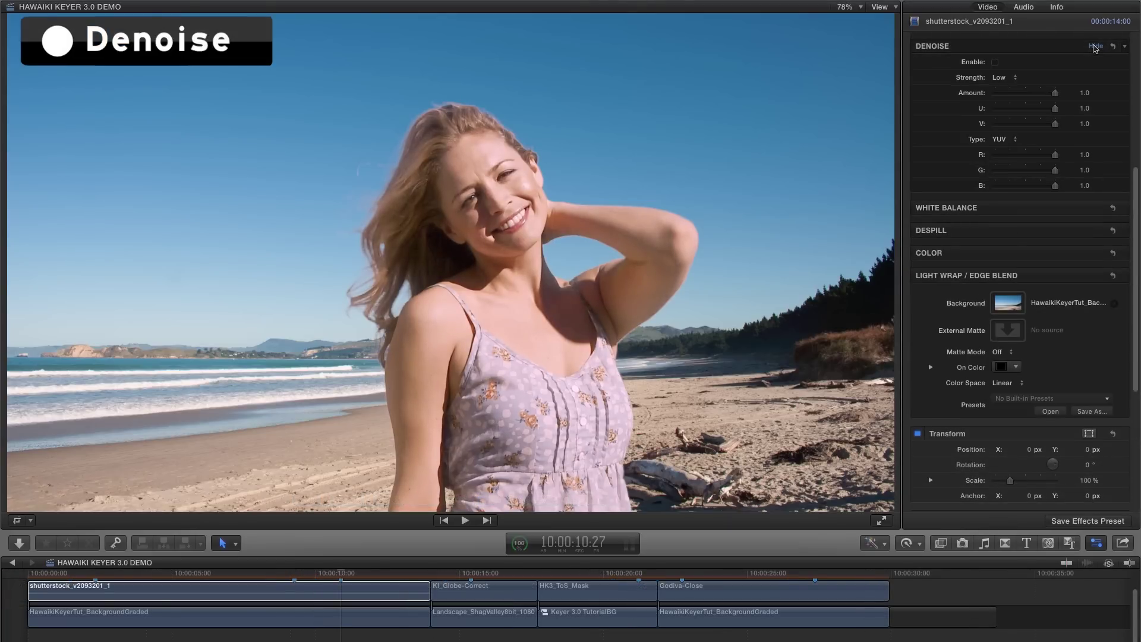
Enable Denoise on the keyed clip and set its Type to RGB
left_click(995, 62)
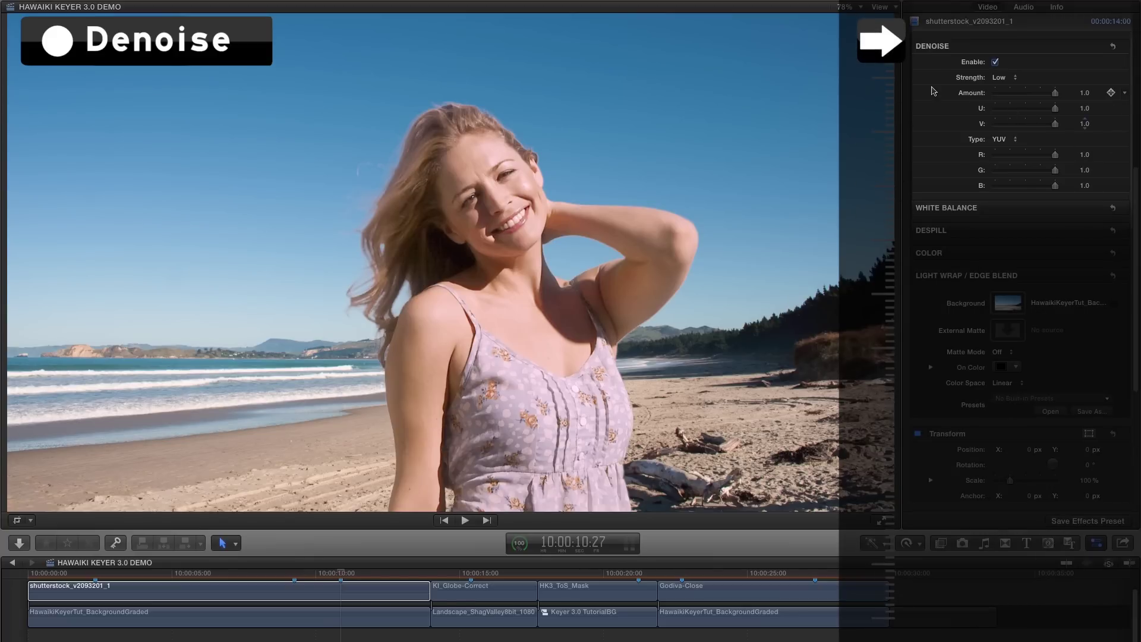
left_click(1002, 139)
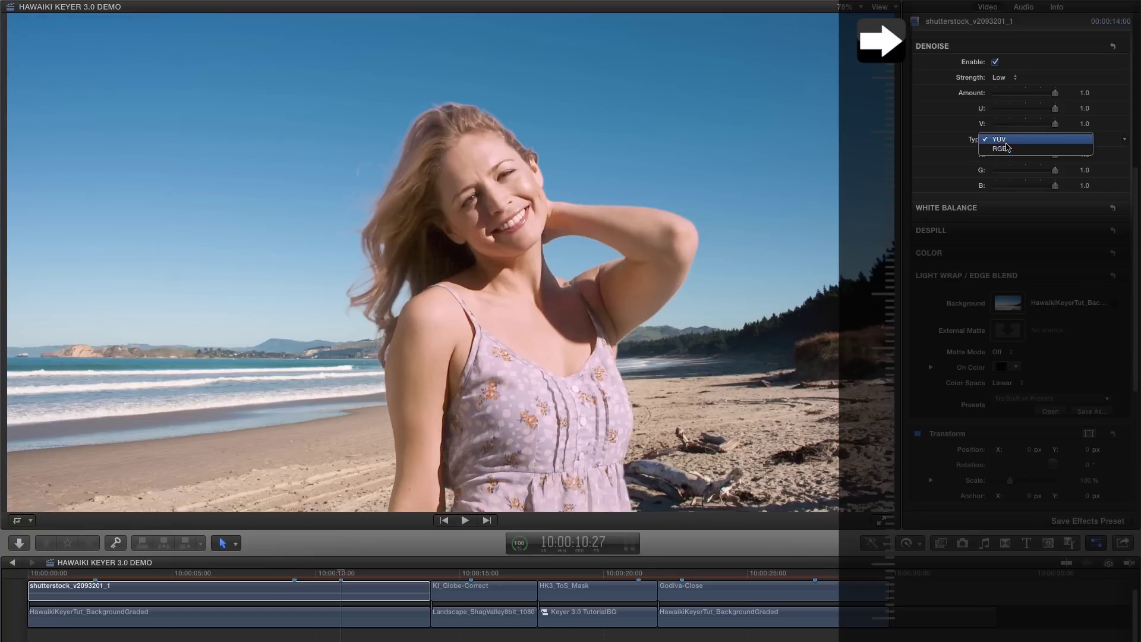
left_click(1085, 152)
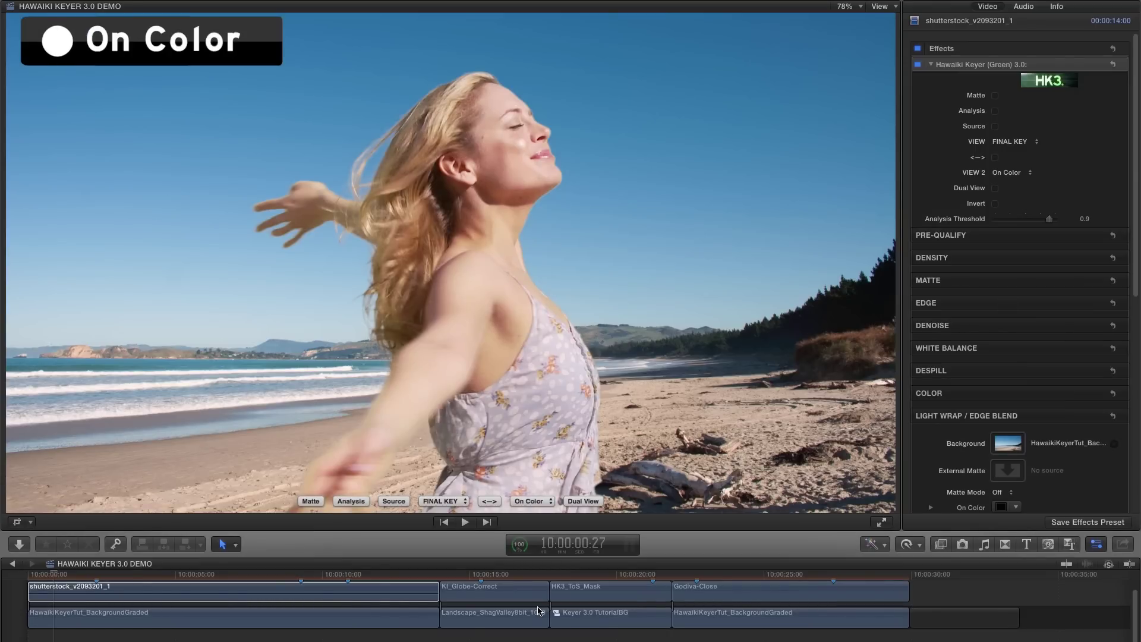
Show the woman over On Color and, after trying yellow and blue, make the backdrop white
left_click(489, 501)
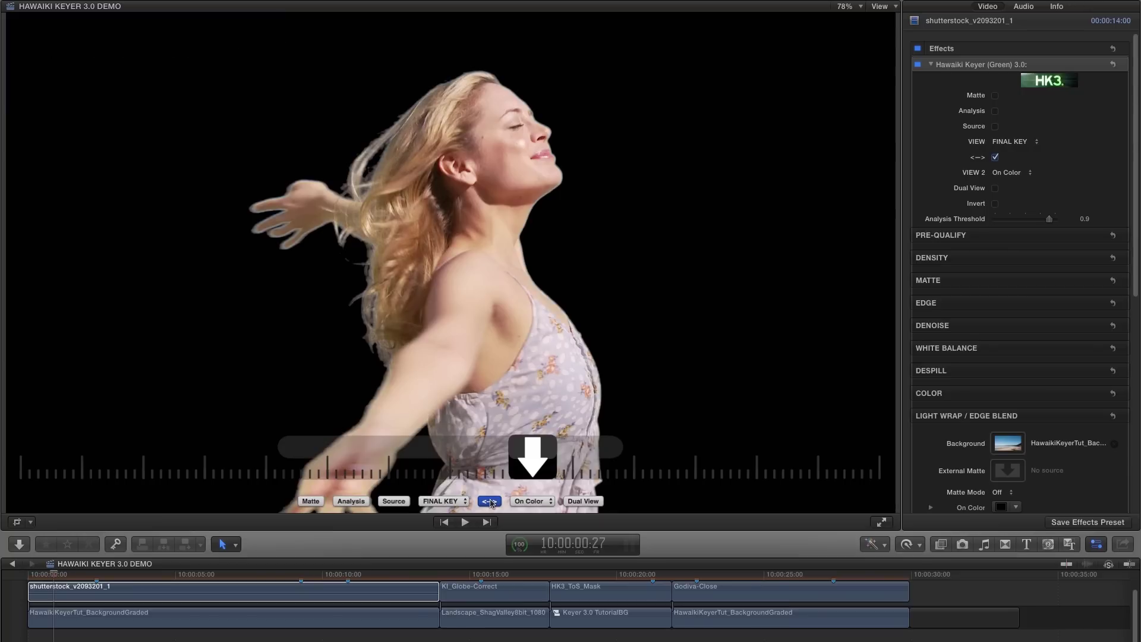
scroll(1003, 164, "down", 10)
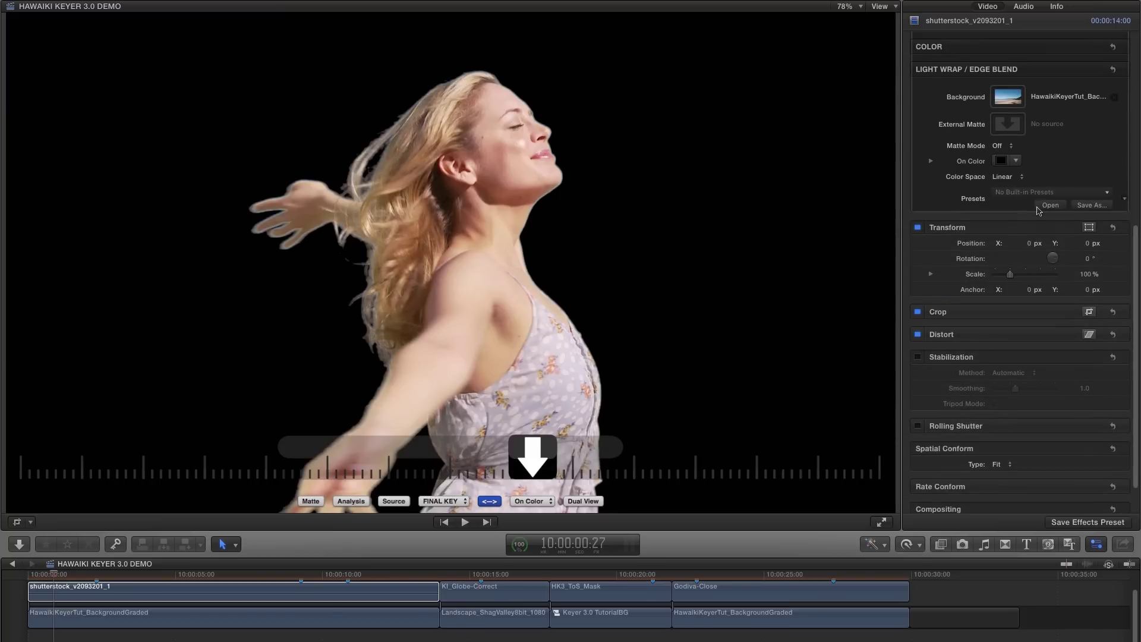
left_click(1002, 161)
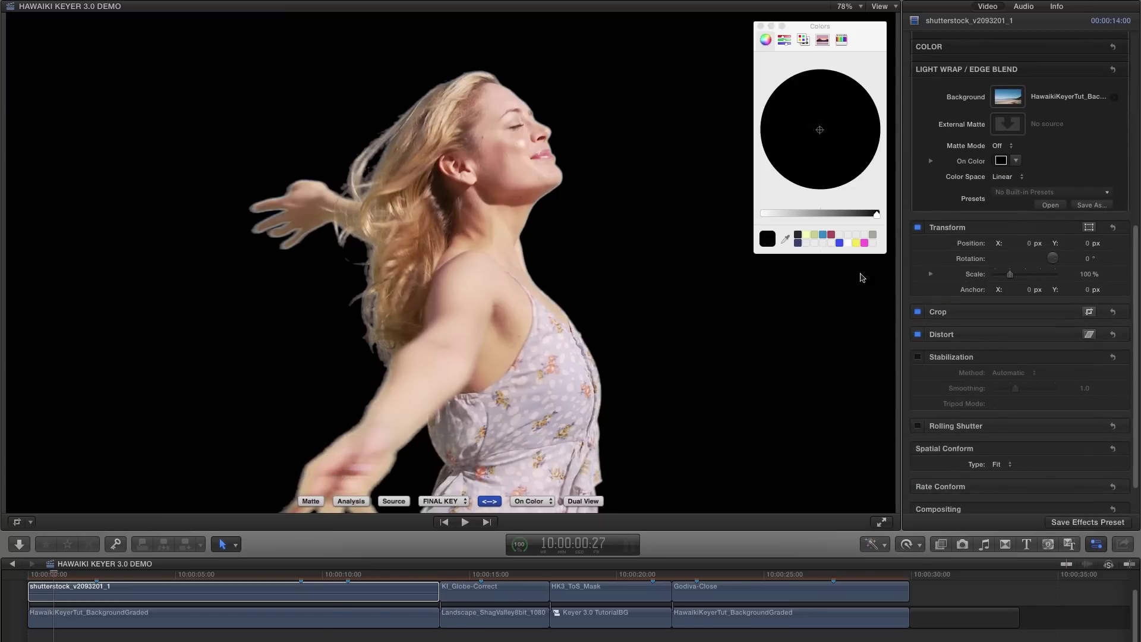
left_click(813, 235)
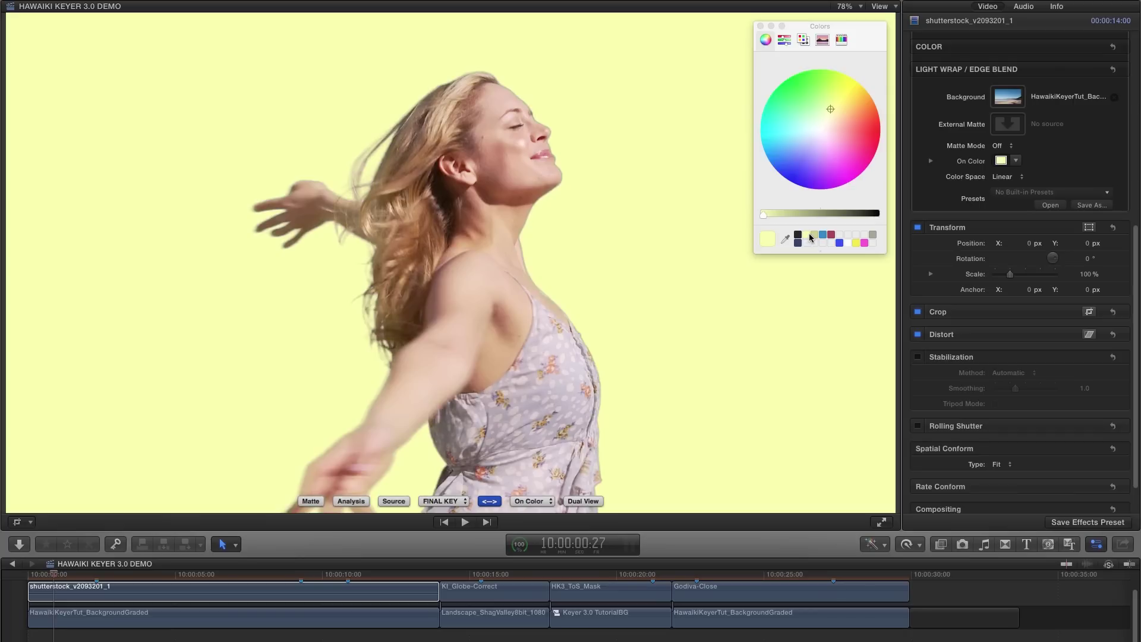
left_click(839, 244)
left_click(856, 243)
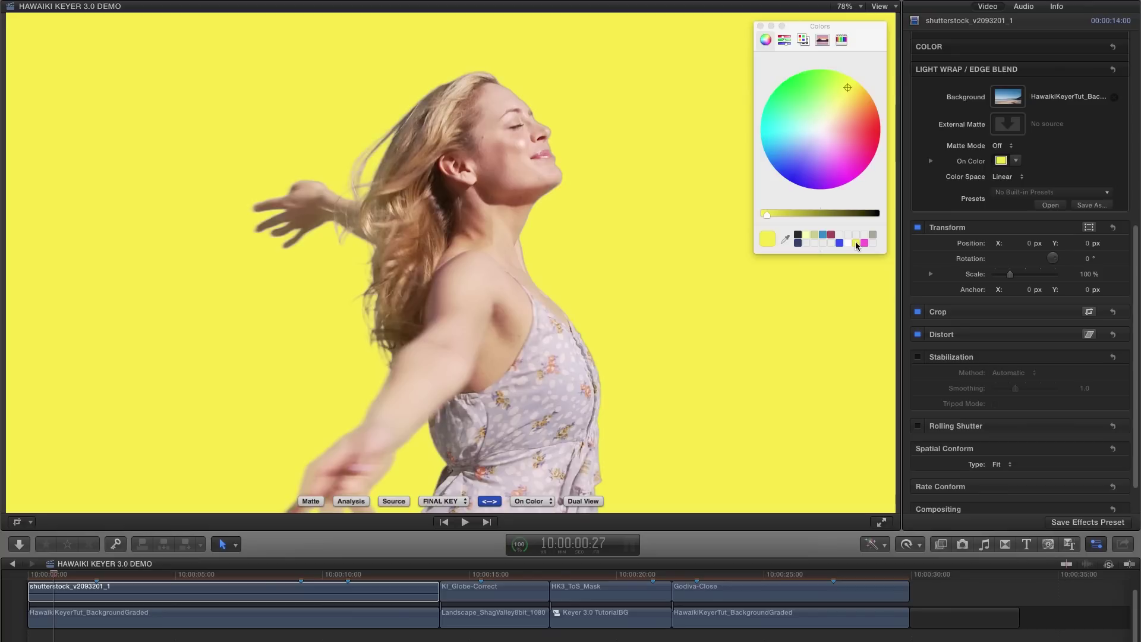
left_click(848, 243)
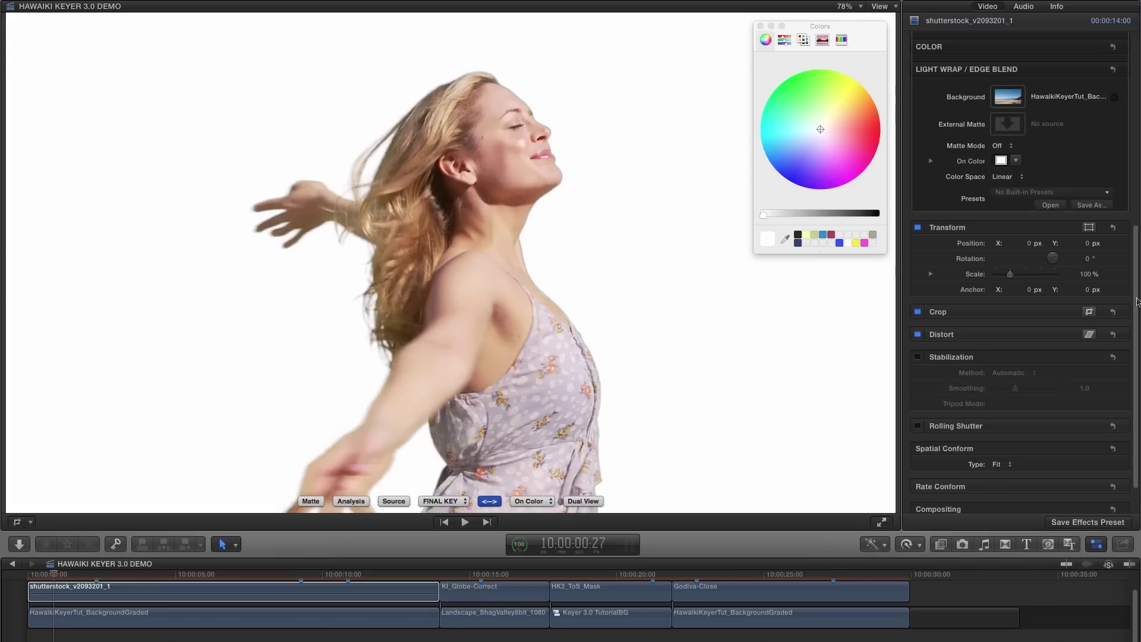
Enable Light Wrap with Use Color so the white On Color spills around the woman's edges
left_click_drag(1137, 301, 1137, 236)
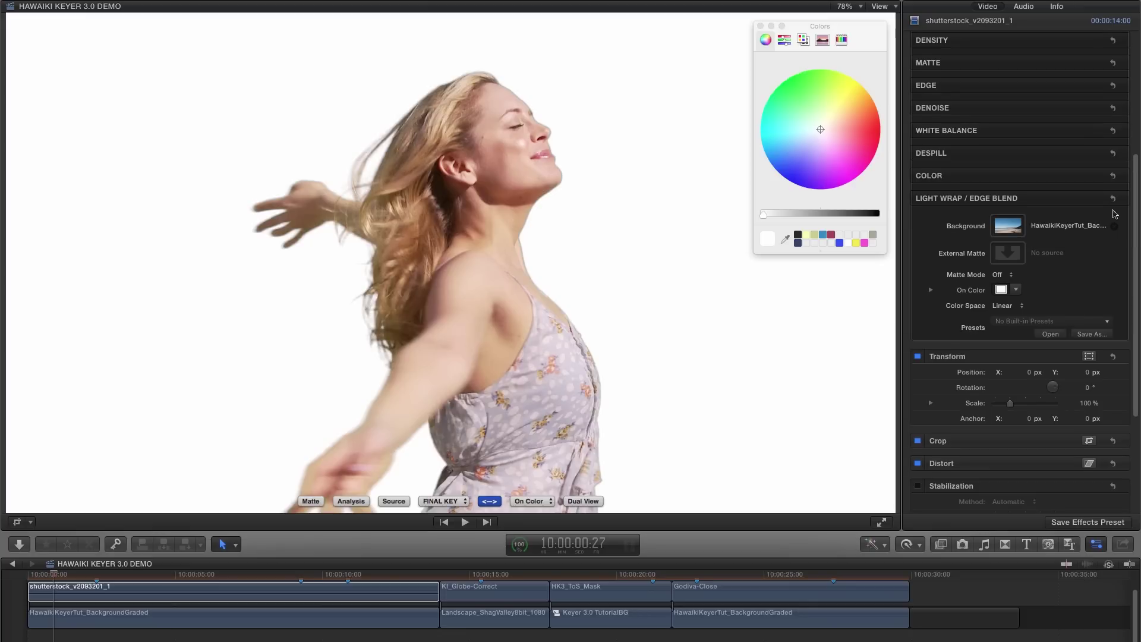
left_click(1096, 199)
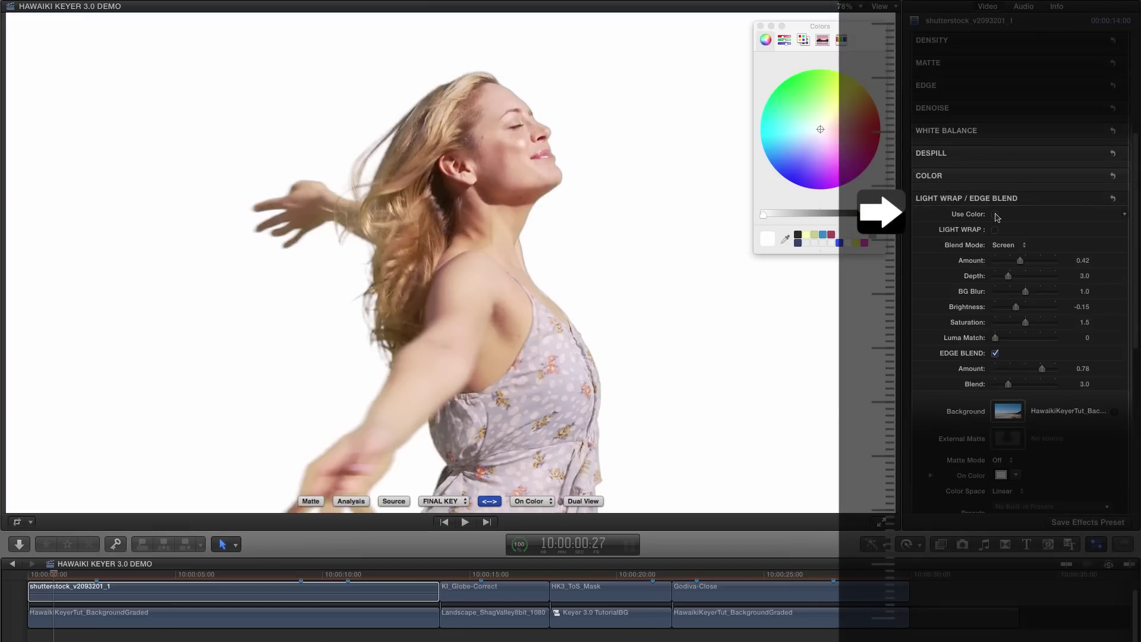
left_click(996, 214)
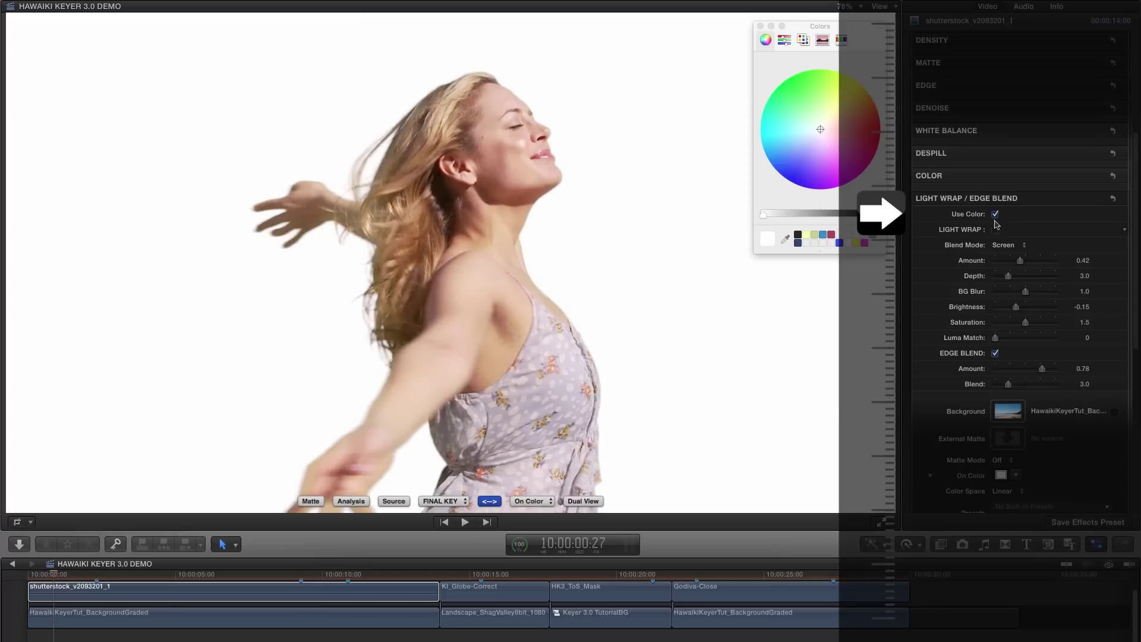
left_click(995, 230)
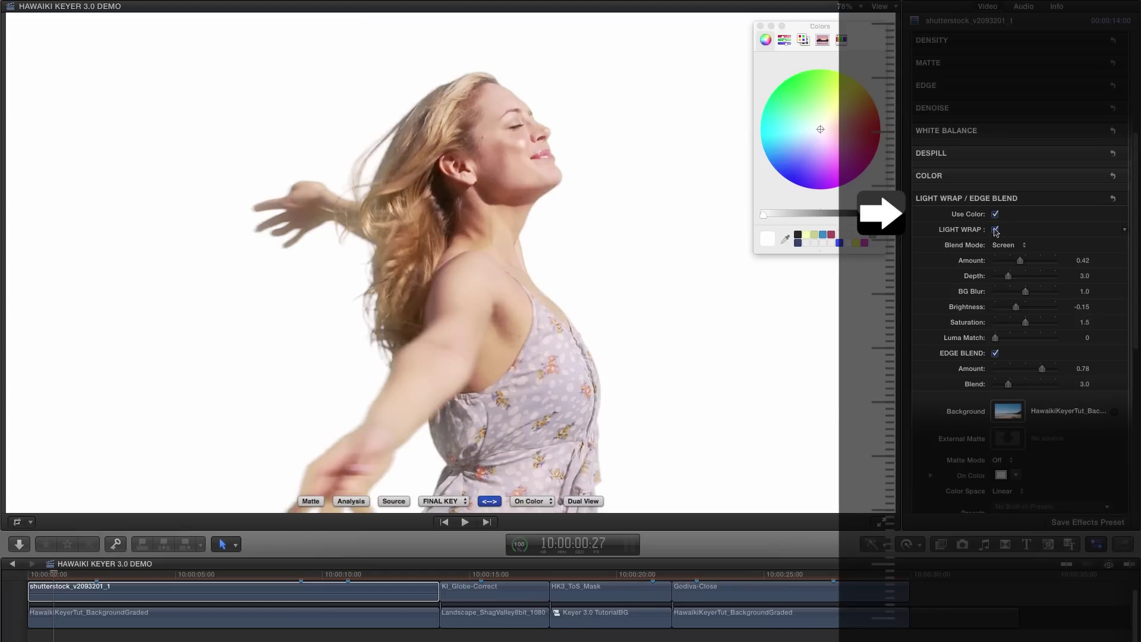
left_click(996, 230)
left_click(996, 230)
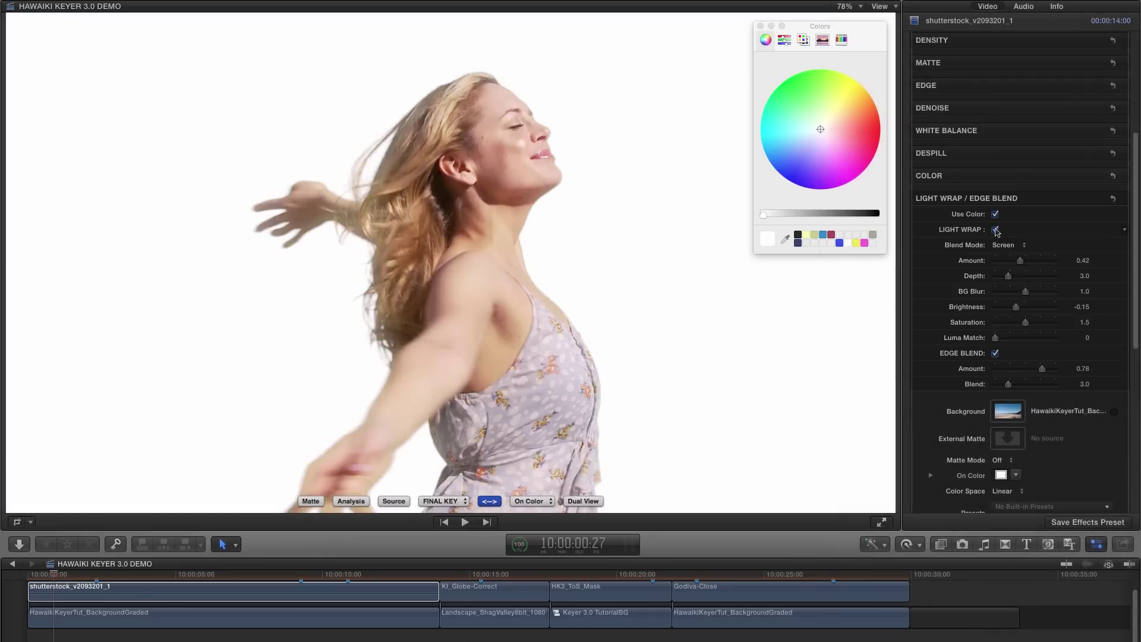